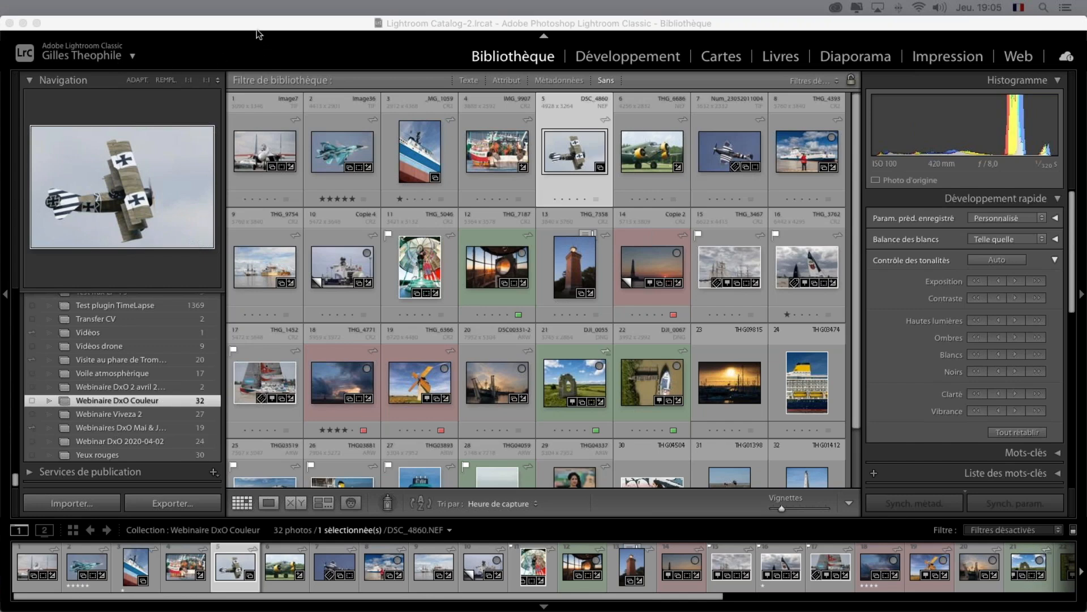
- Open the external editing preferences and review the presets available for the additional external editor
mouse_move(257, 33)
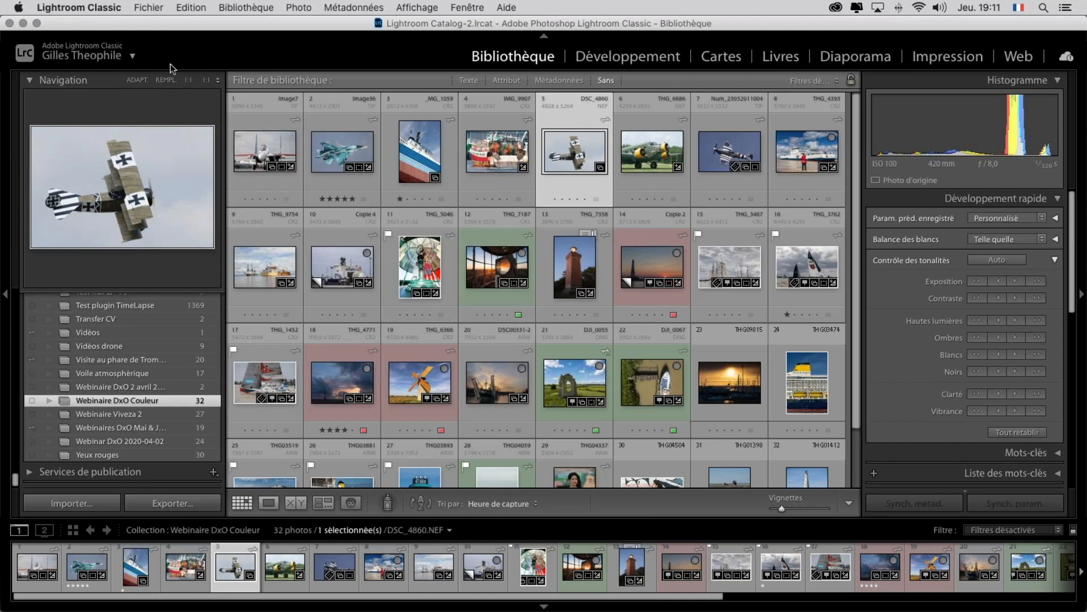
left_click(92, 8)
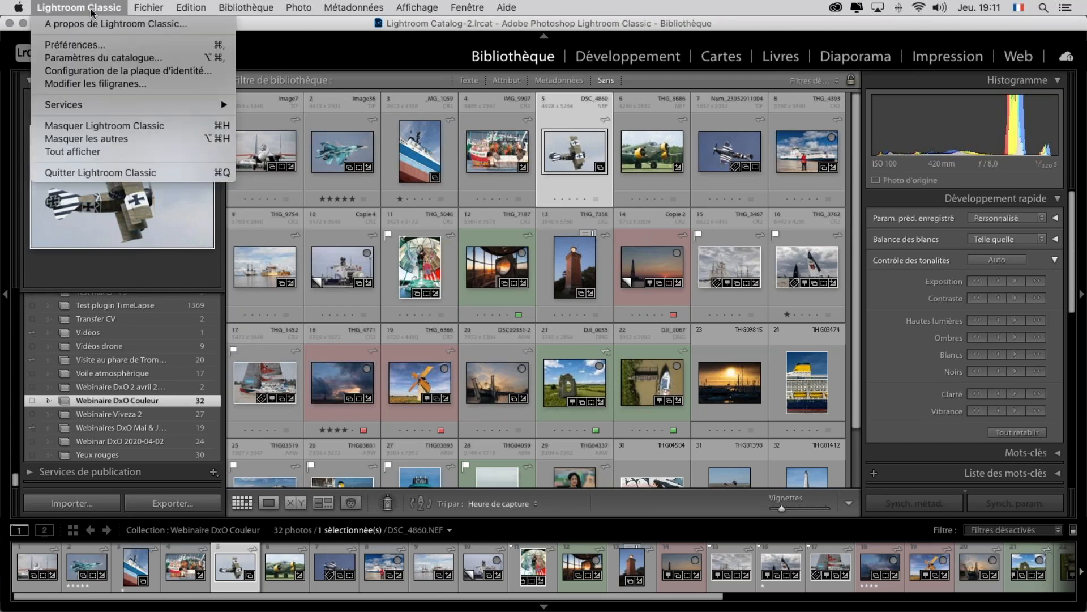
mouse_move(197, 11)
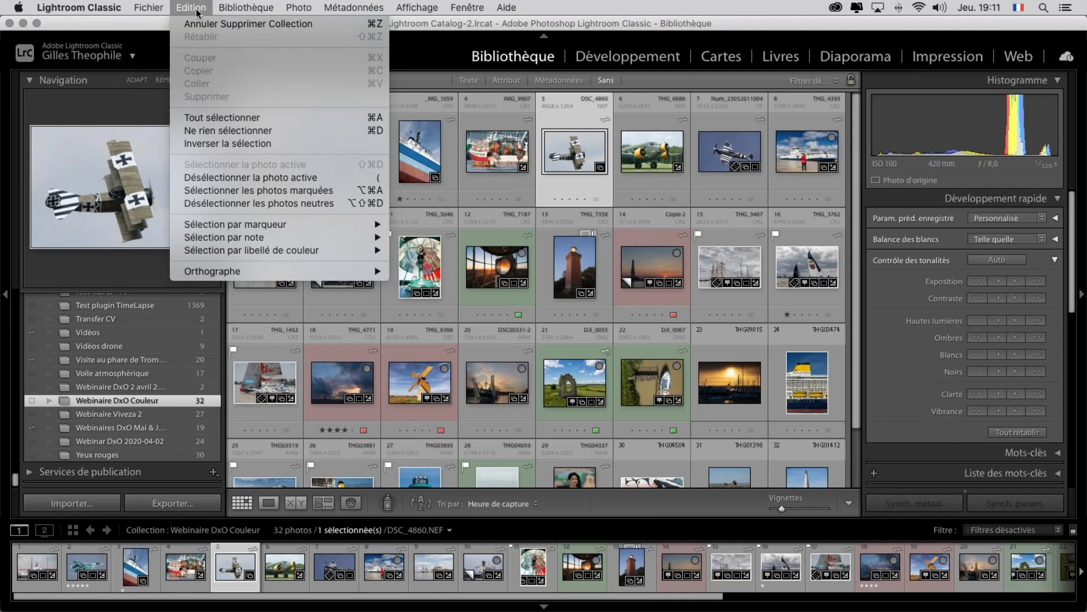
mouse_move(79, 8)
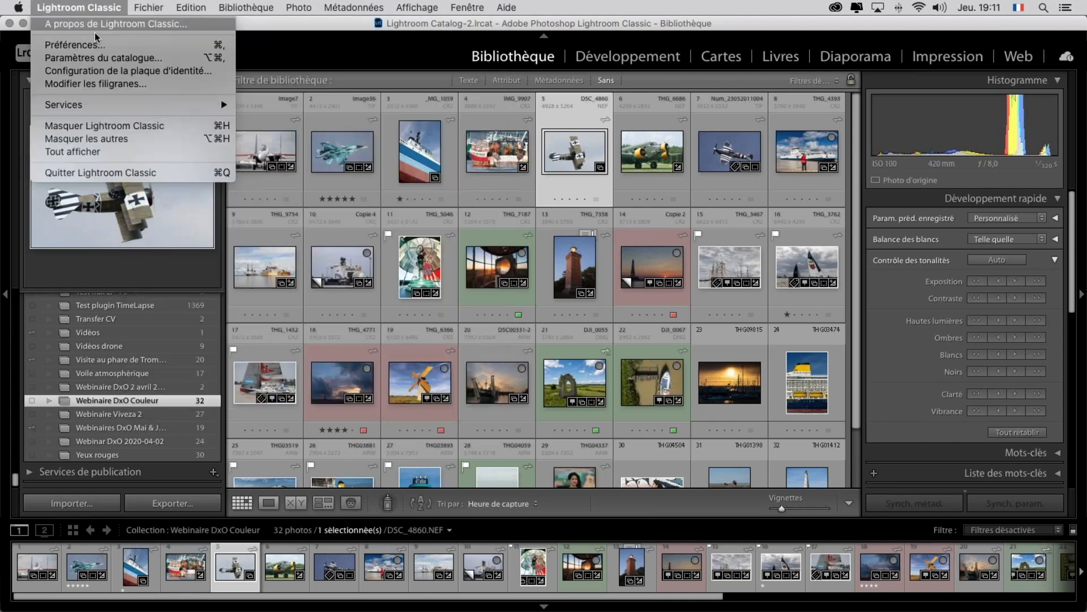
left_click(99, 45)
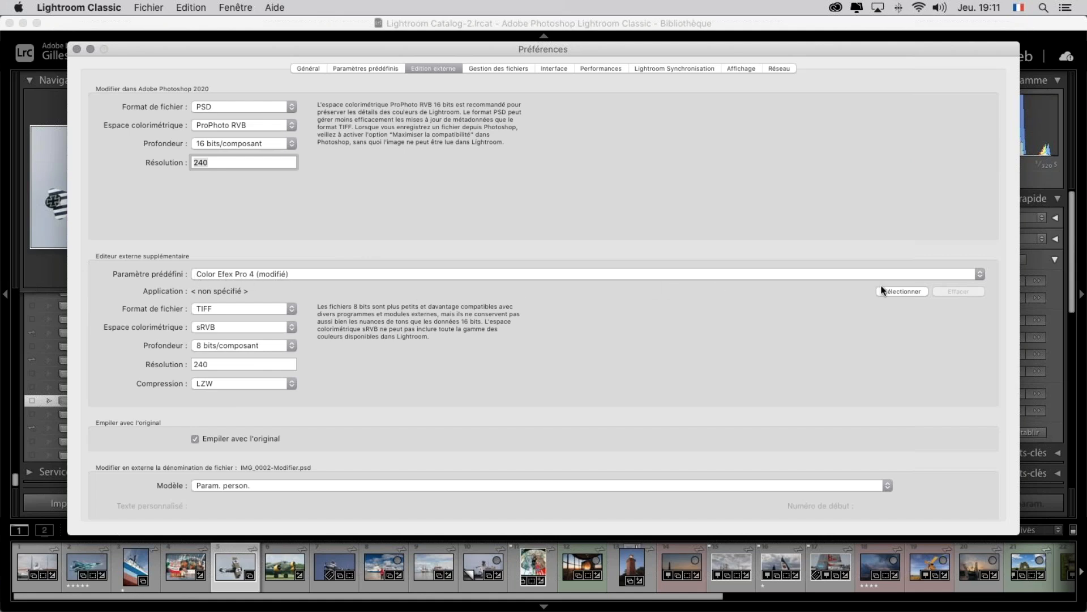
left_click(980, 274)
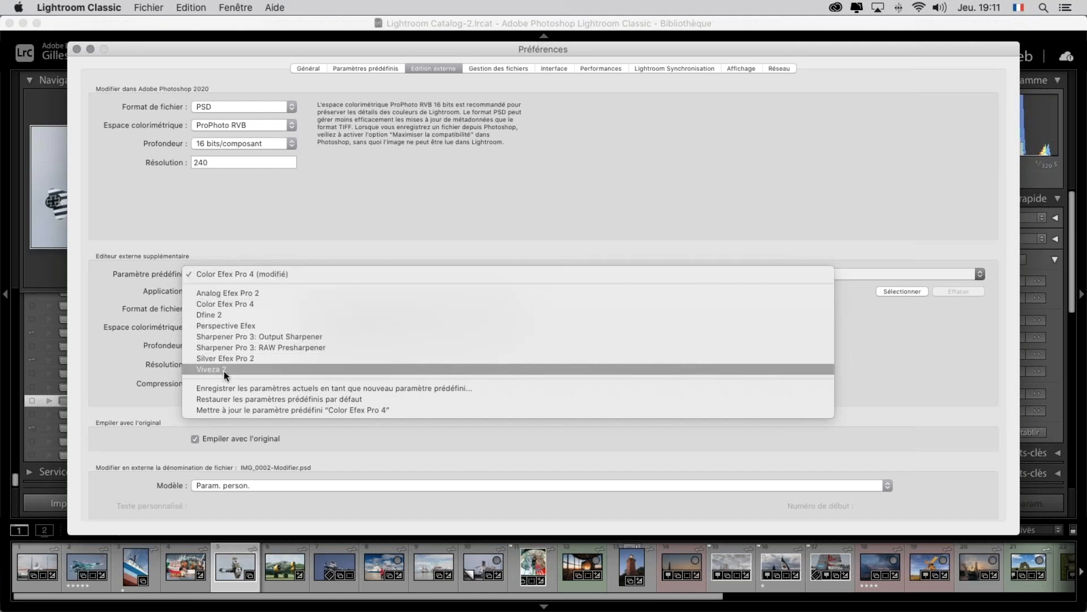
left_click(105, 283)
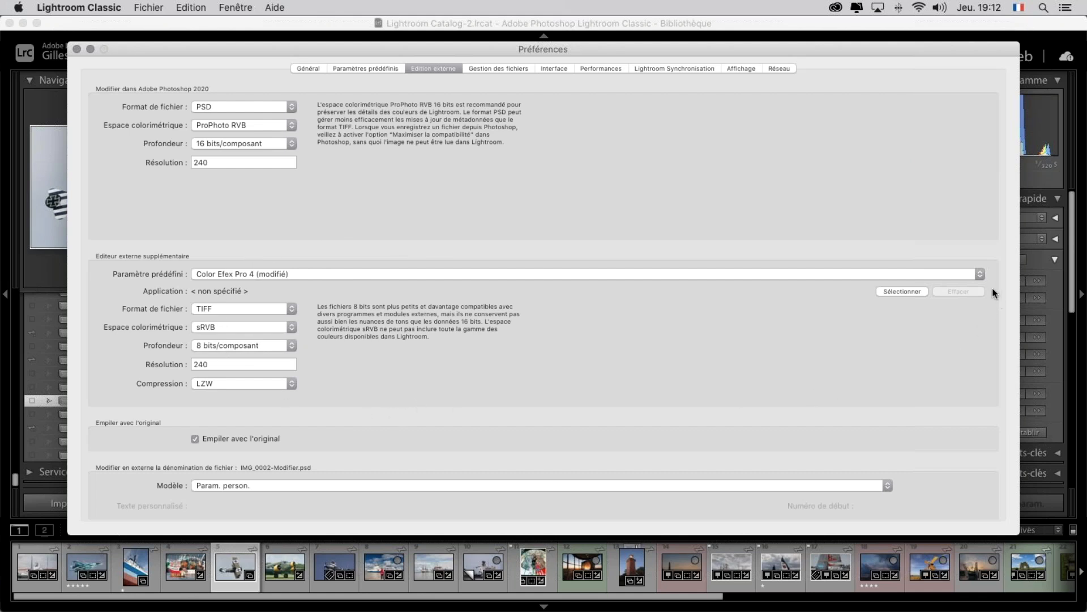
left_click(980, 275)
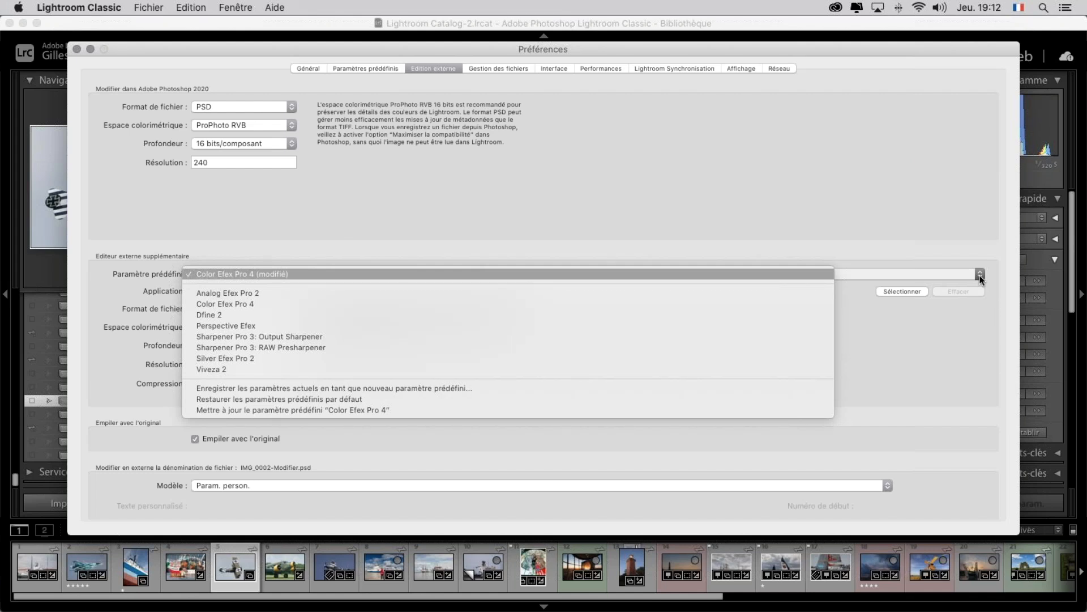
left_click(891, 319)
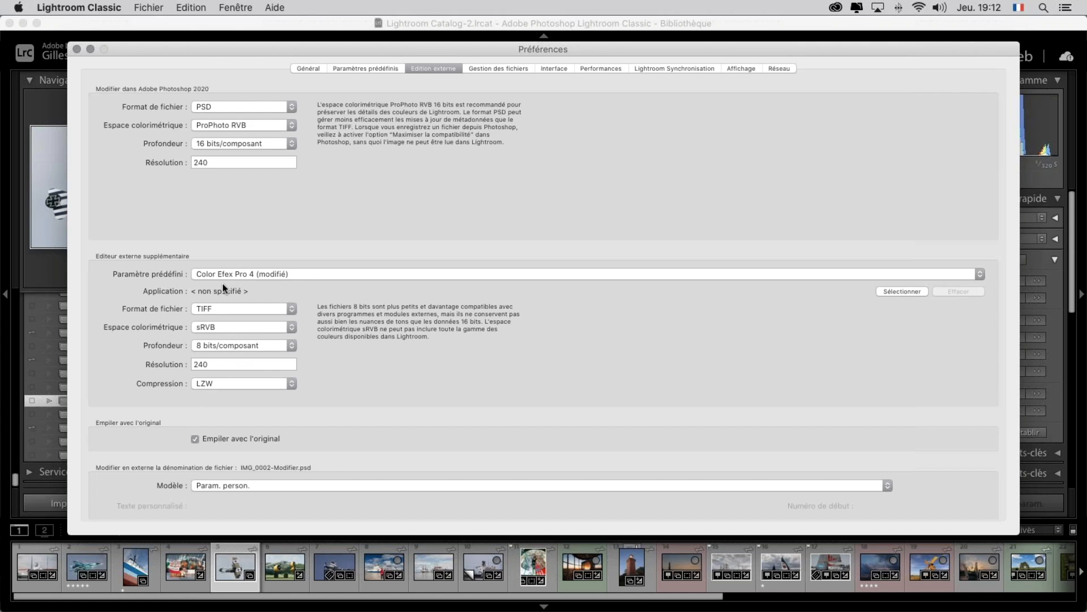
- Keep TIFF for the Color Efex Pro 4 external editor and set its colour space to Adobe RVB (1998) and depth to 16 bits/composant
left_click(292, 309)
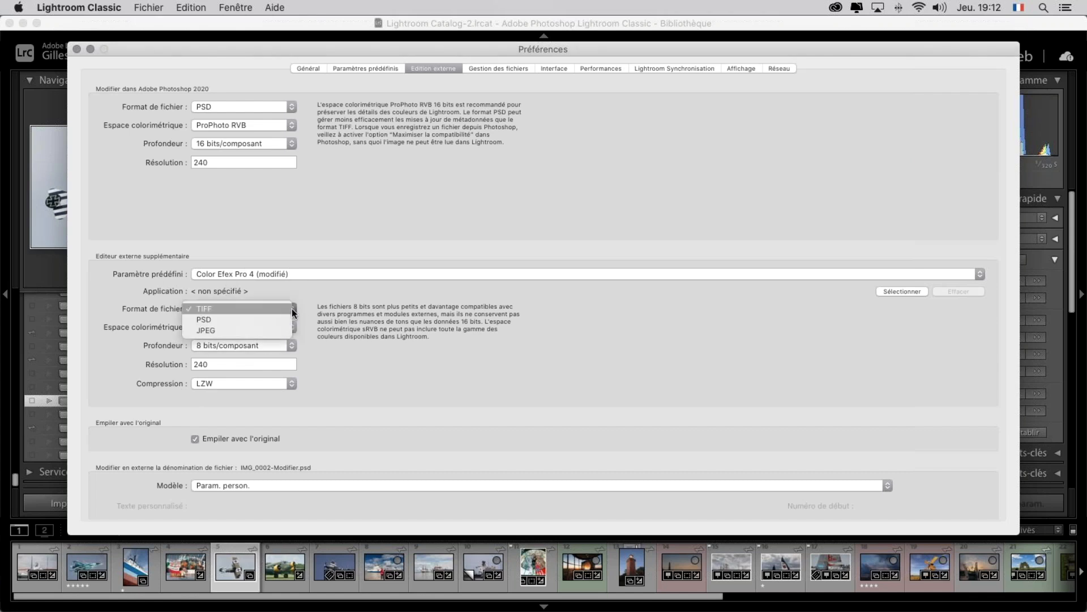
left_click(278, 311)
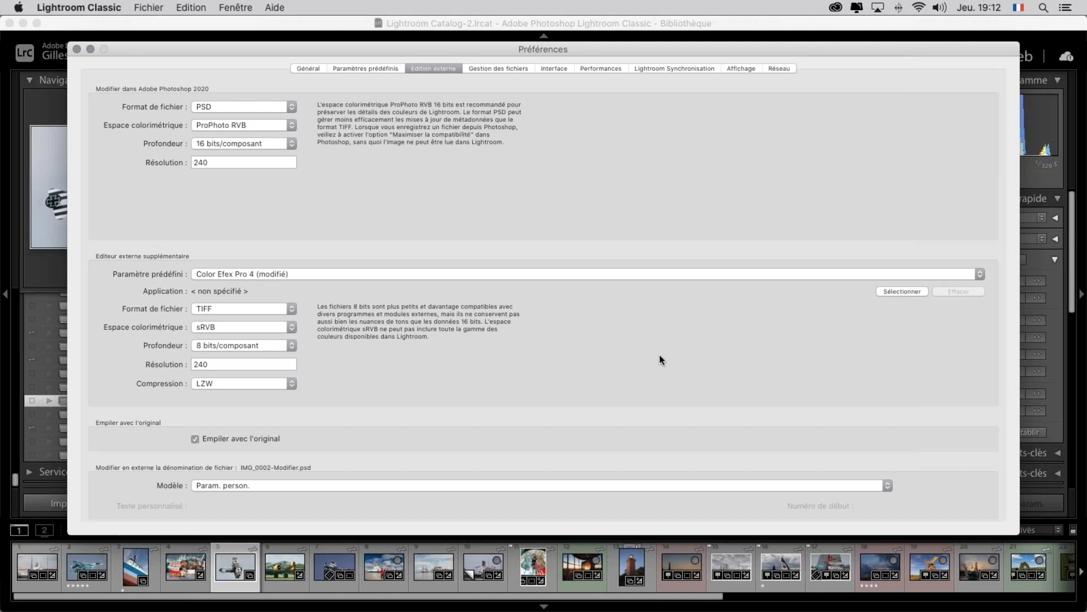
left_click(291, 328)
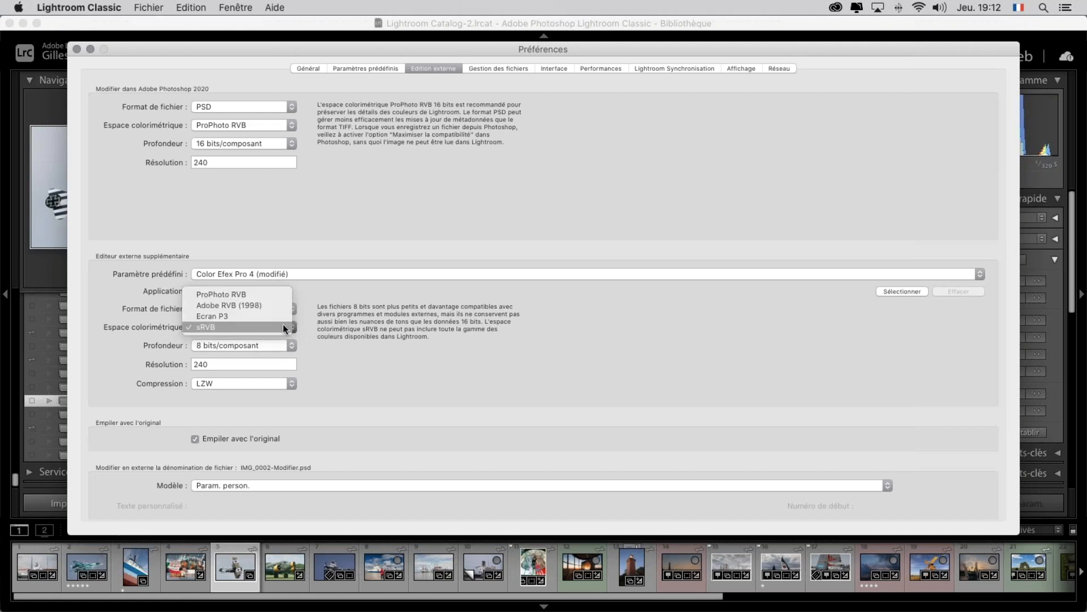
left_click(257, 304)
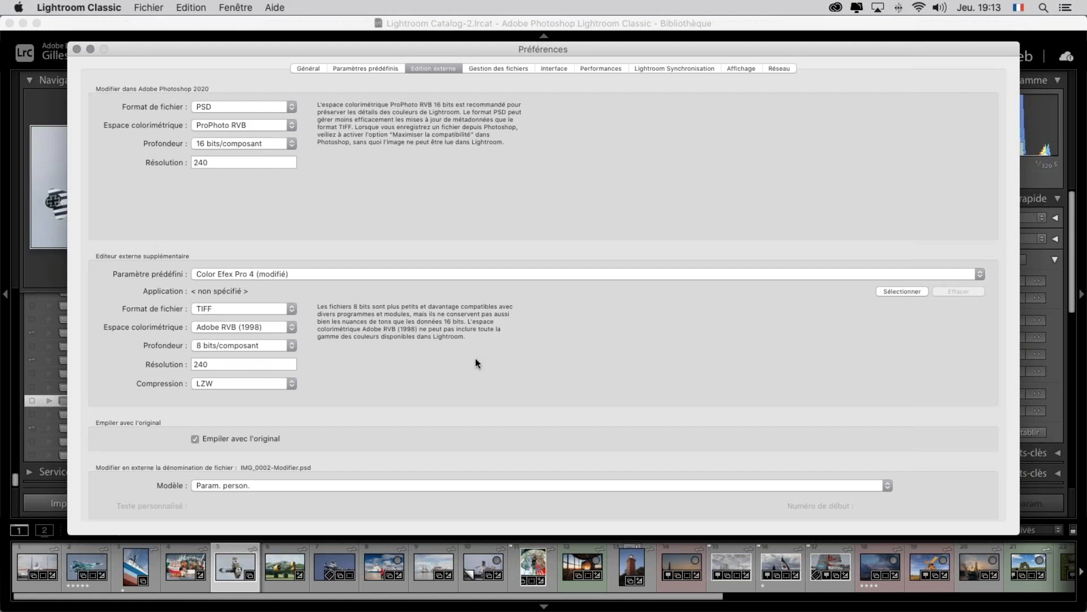
left_click(291, 345)
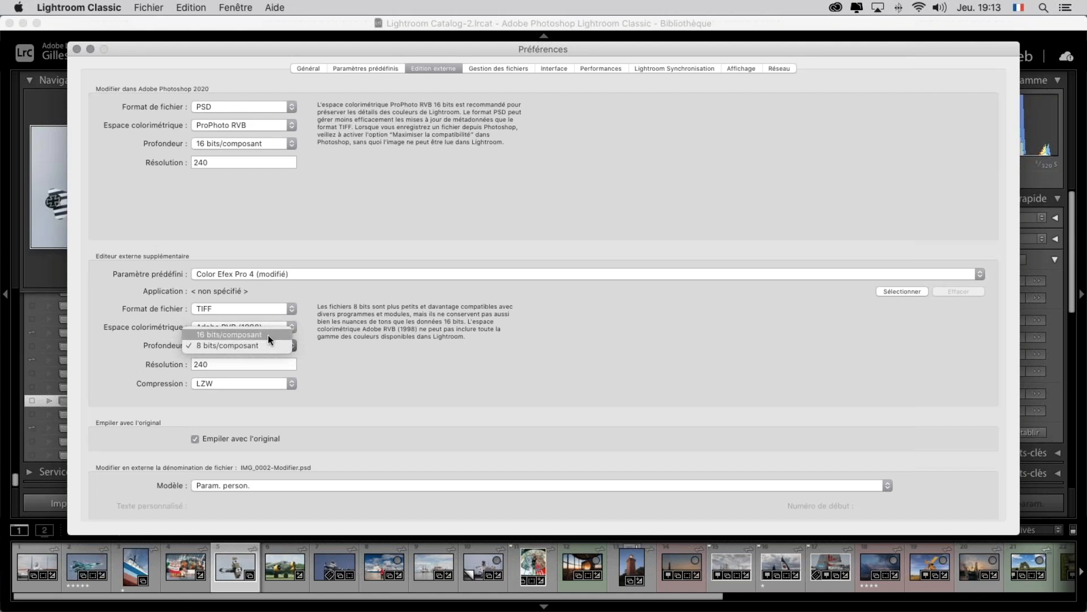
left_click(267, 335)
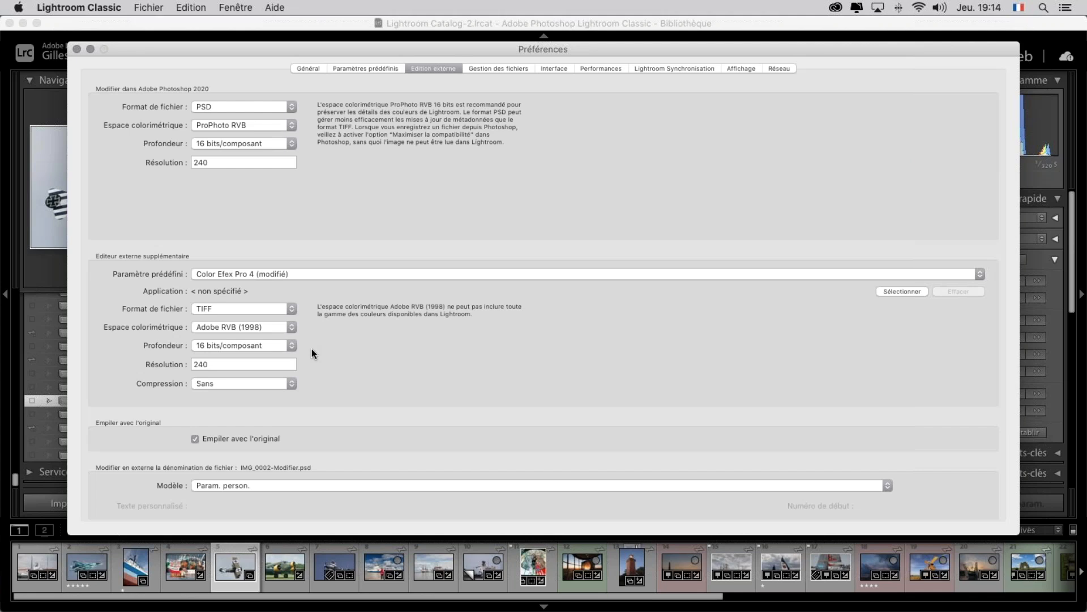
- Check the depth and compression options offered for the Color Efex Pro 4 external editor
left_click(293, 346)
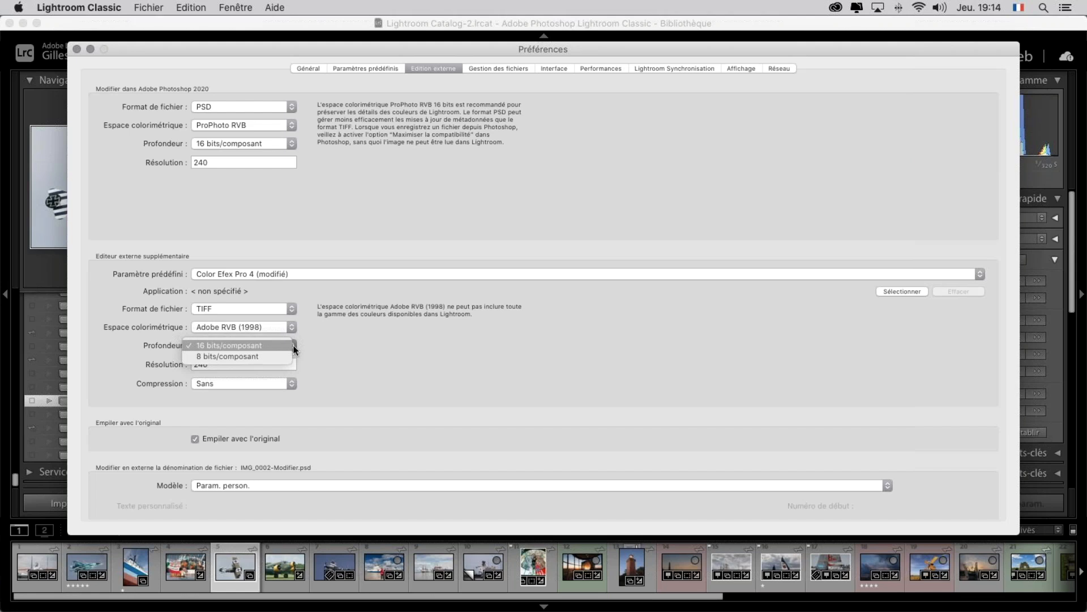
left_click(356, 346)
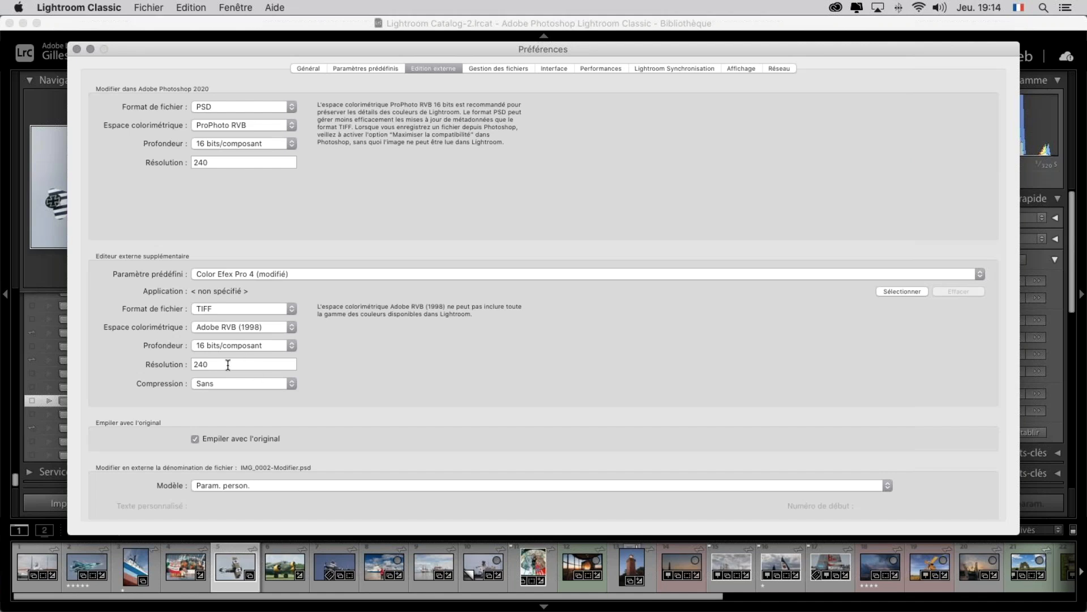
left_click(290, 384)
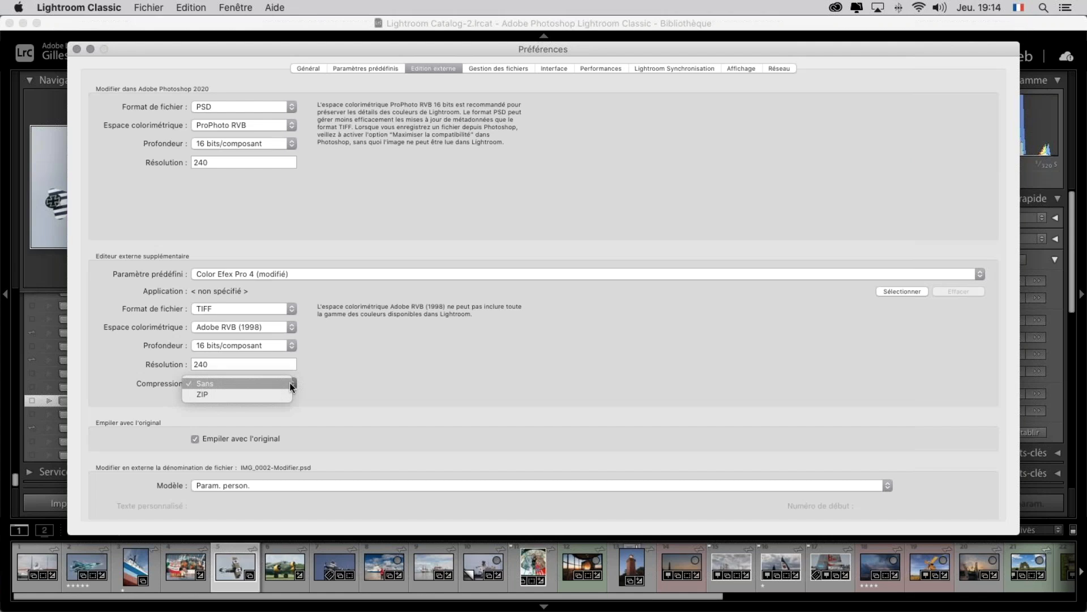
left_click(290, 384)
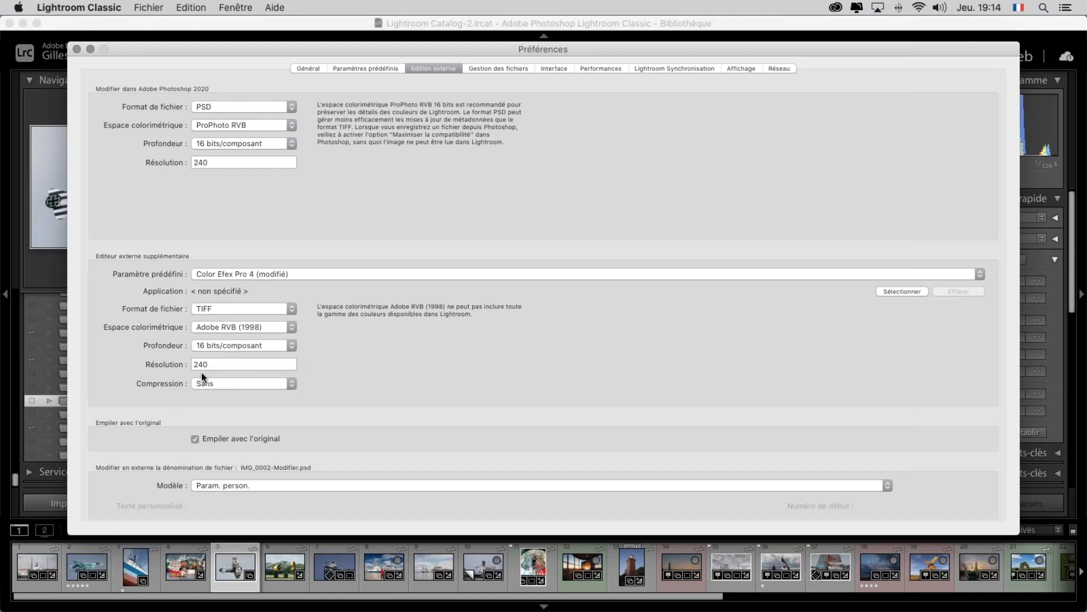
left_click(291, 385)
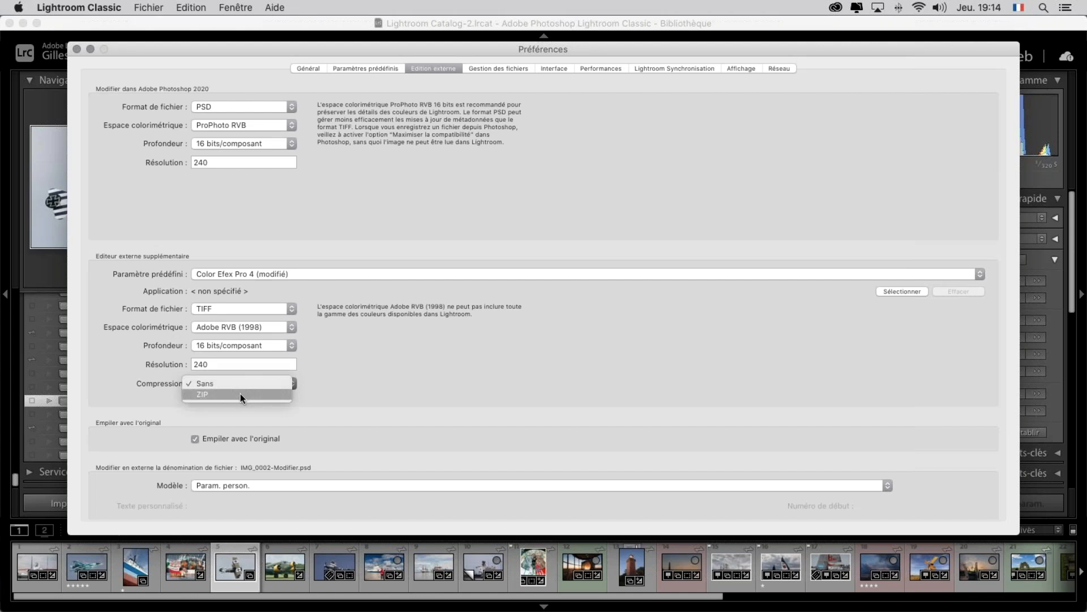
left_click(373, 376)
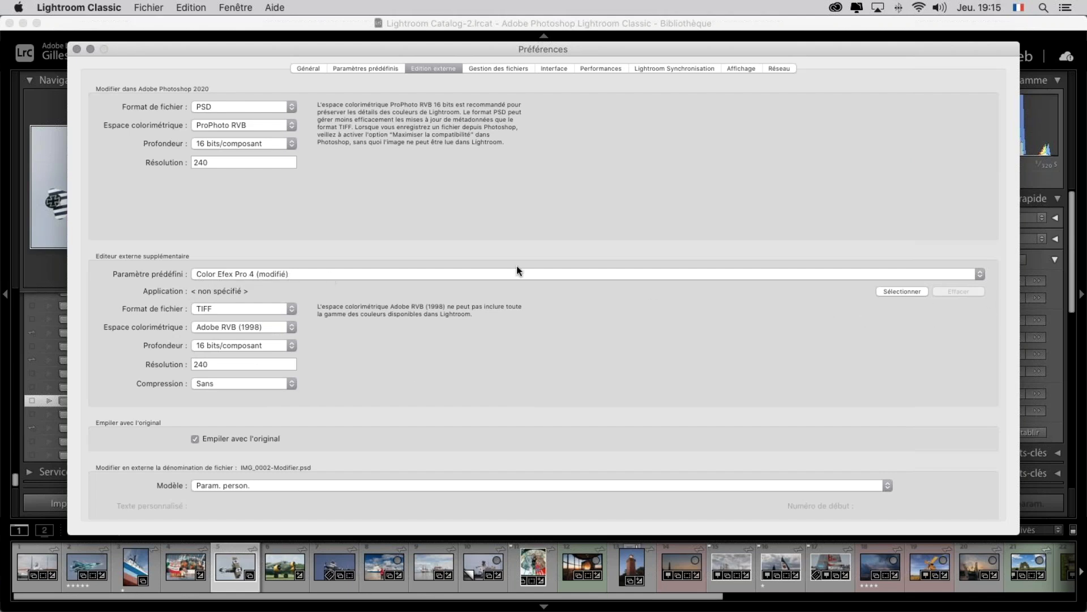
- Update the Color Efex Pro 4 preset with the current external editor settings and close the preferences
left_click(981, 275)
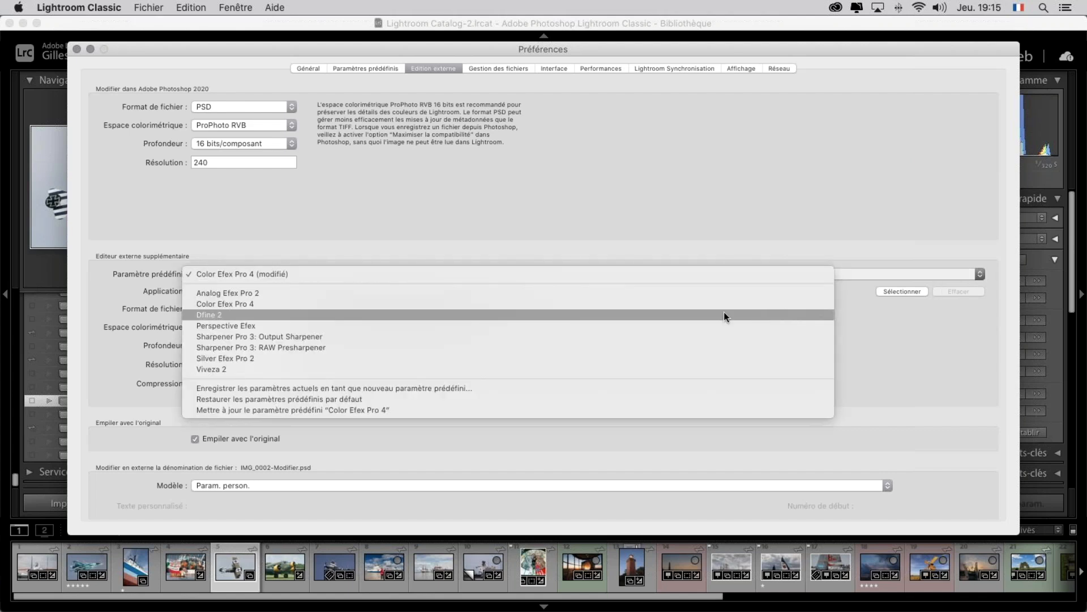
left_click(482, 410)
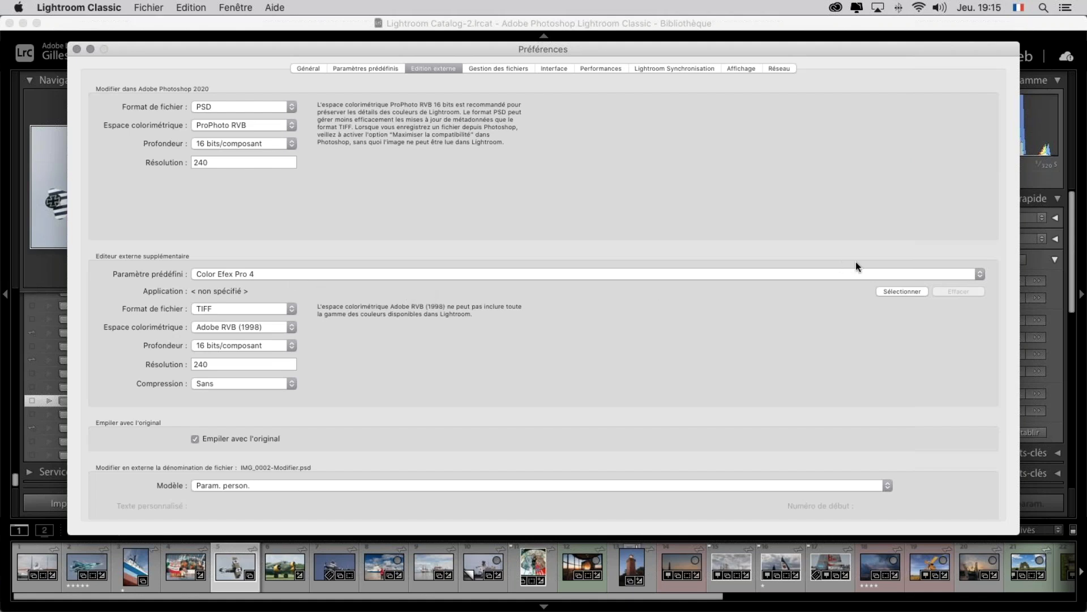
left_click(980, 275)
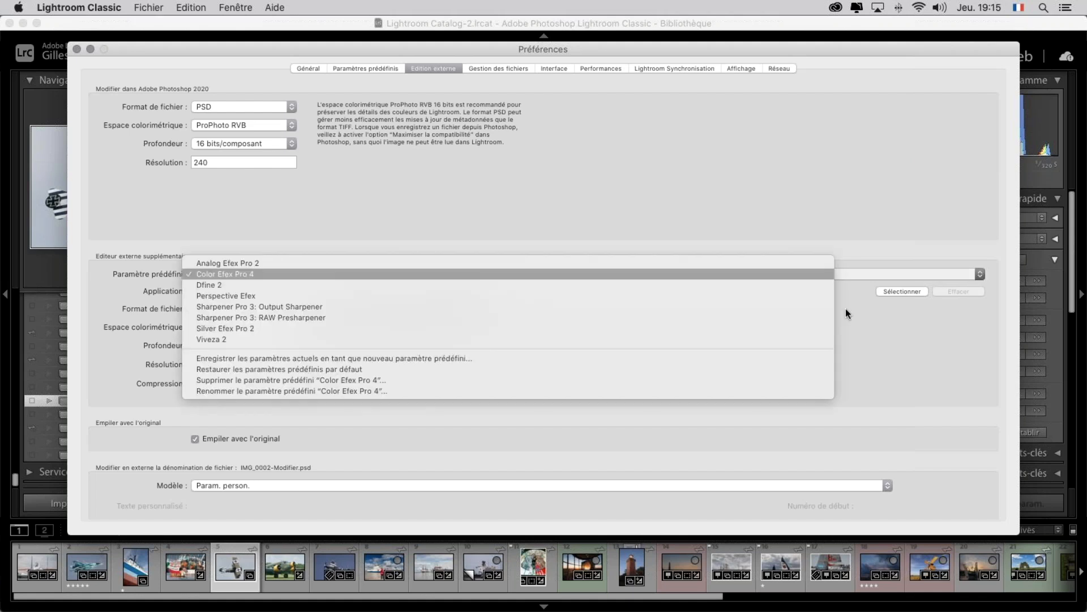
left_click(915, 342)
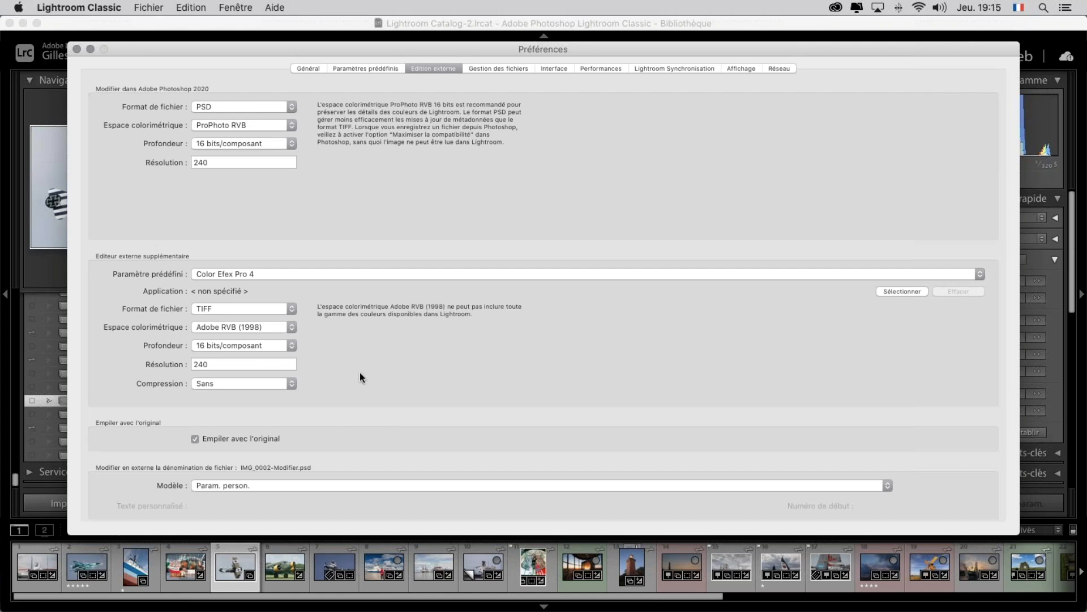
left_click(77, 48)
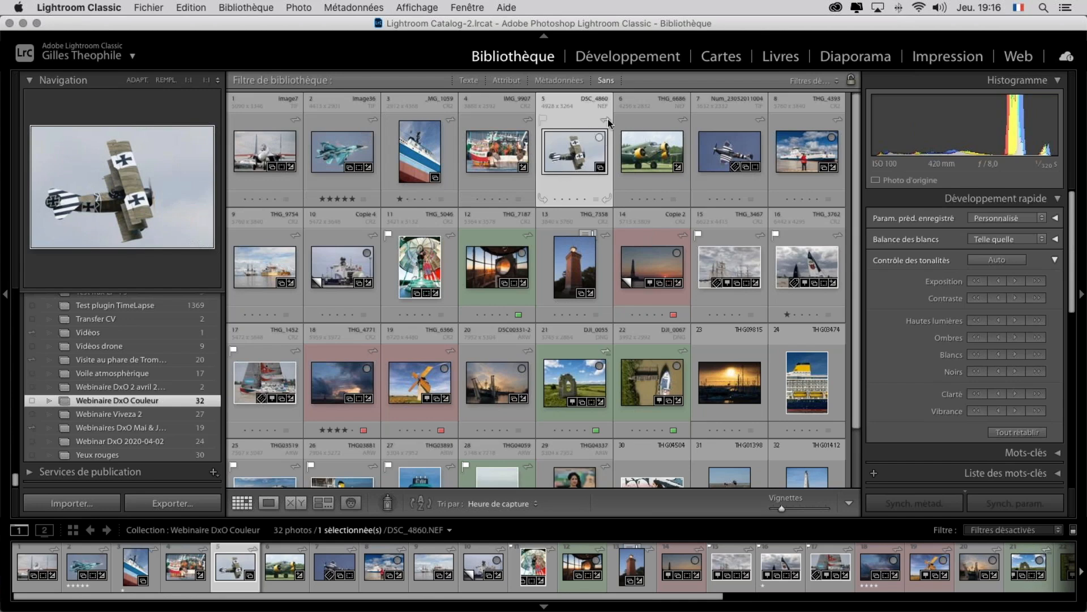
- Open the biplane photo DSC_4860.NEF in the Développement module and apply automatic tone adjustments
double_click(581, 152)
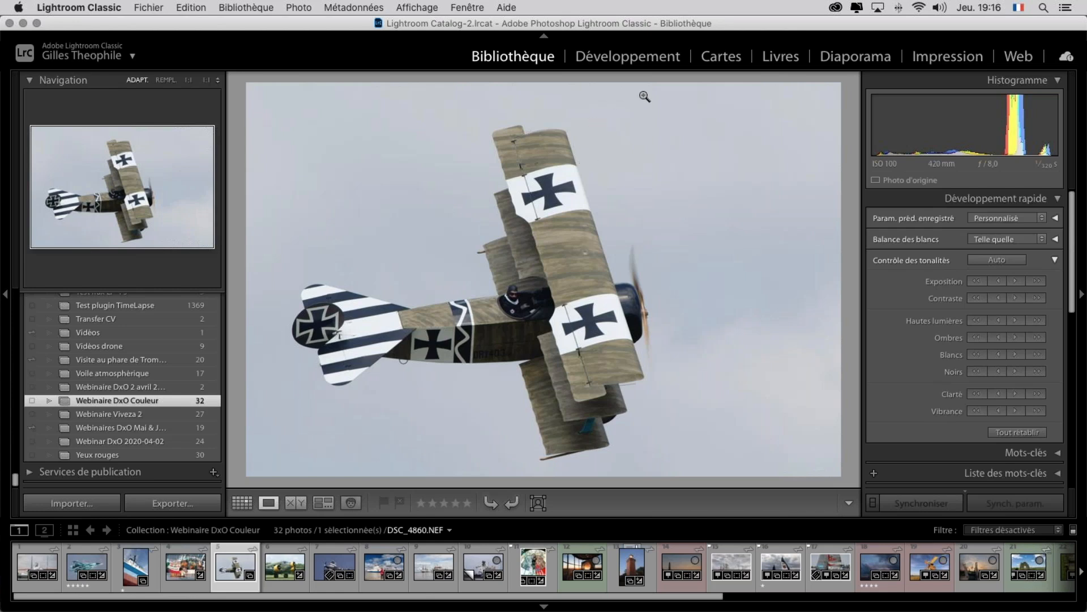
left_click(637, 59)
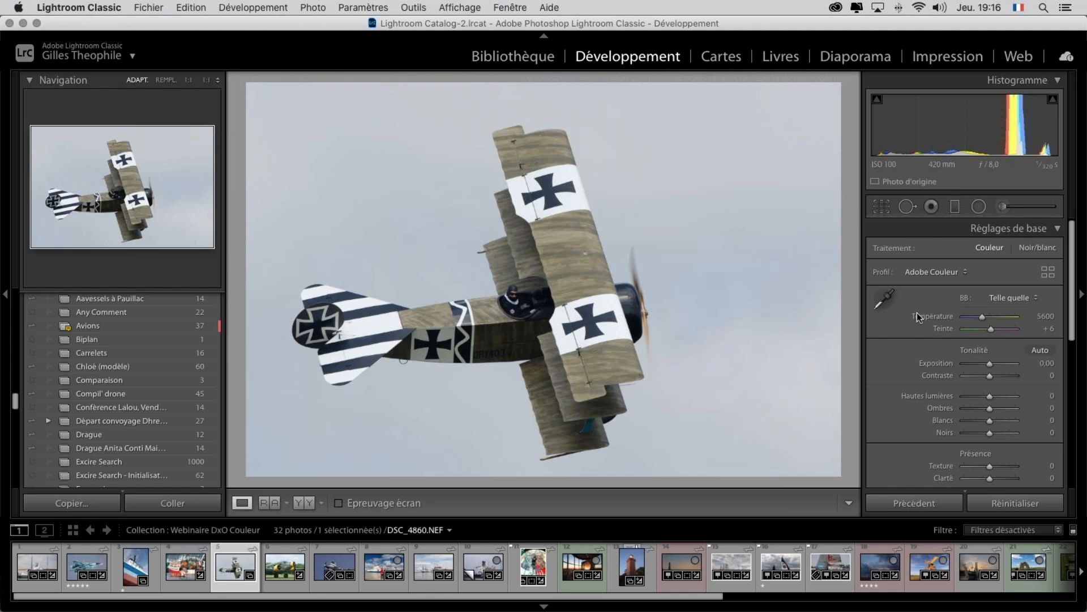
left_click(1042, 351)
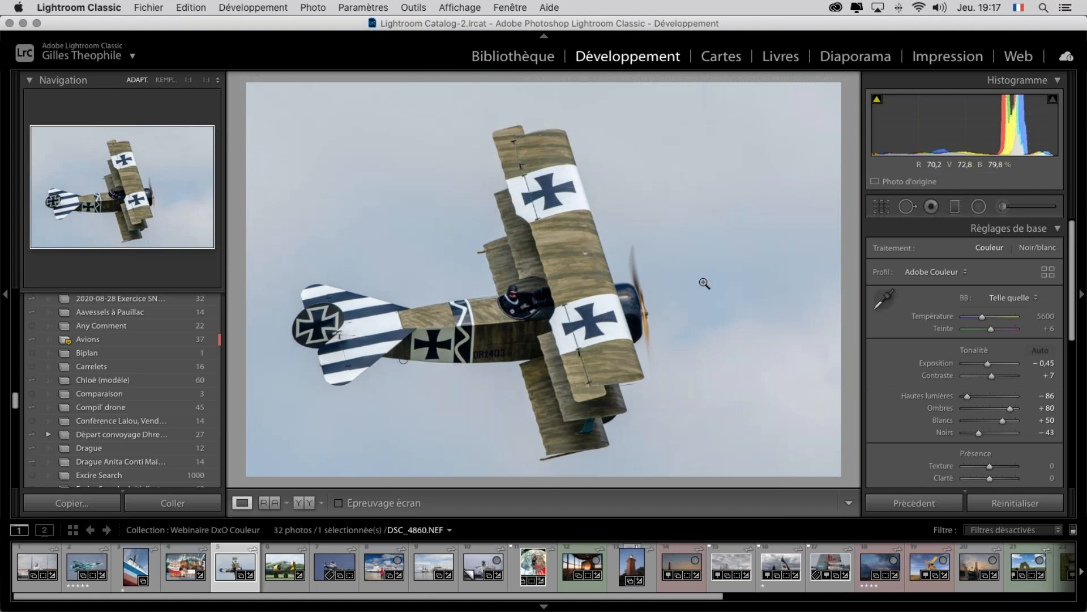
- Crop the biplane photo slightly tighter around the aircraft with the original aspect ratio locked, and apply the crop
left_click(883, 208)
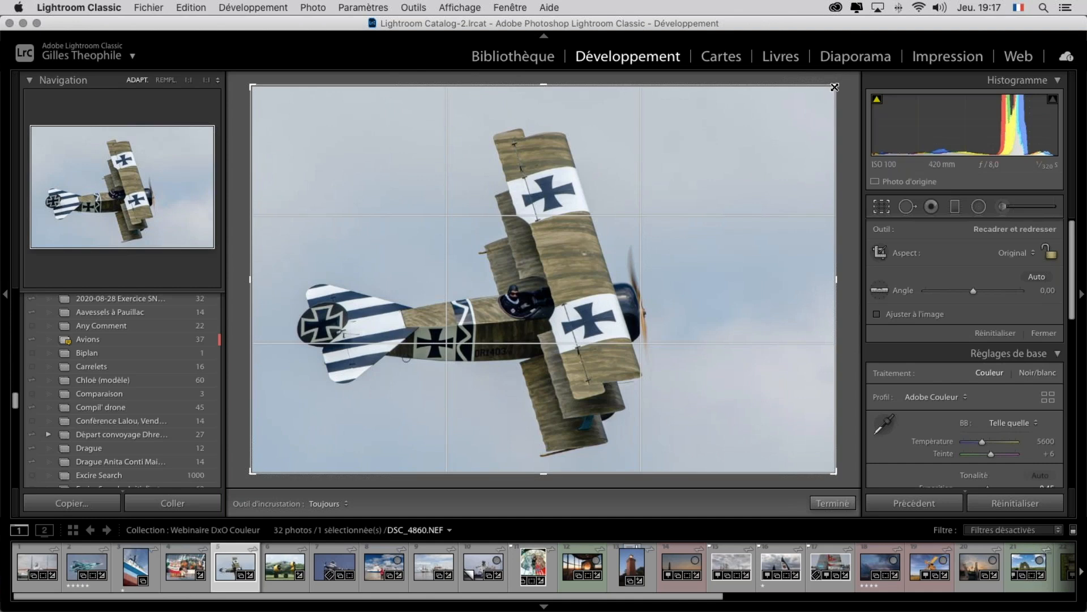
left_click(1051, 252)
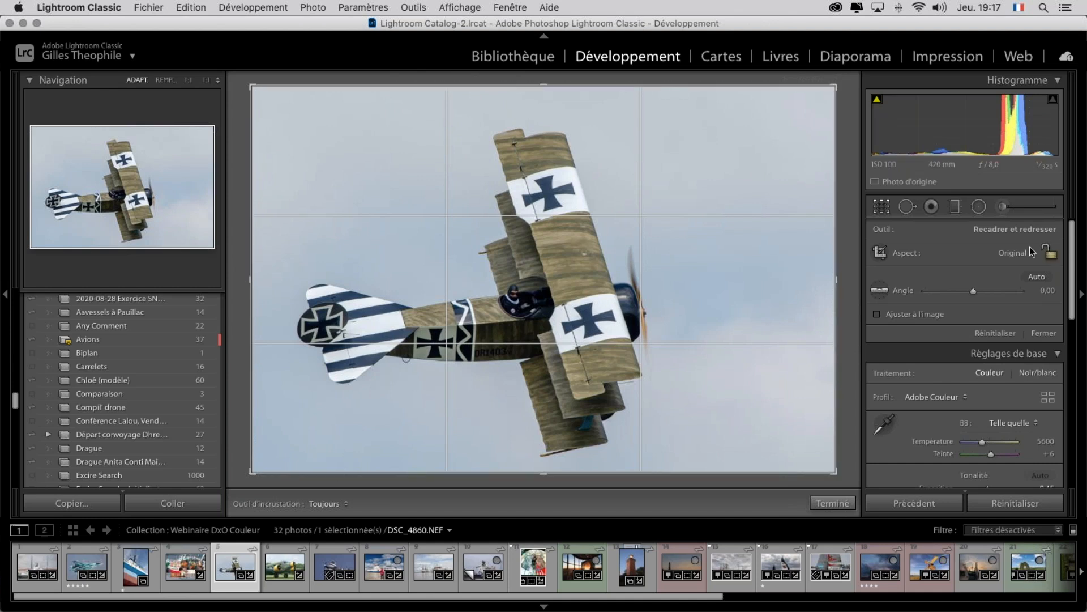
left_click_drag(834, 86, 815, 95)
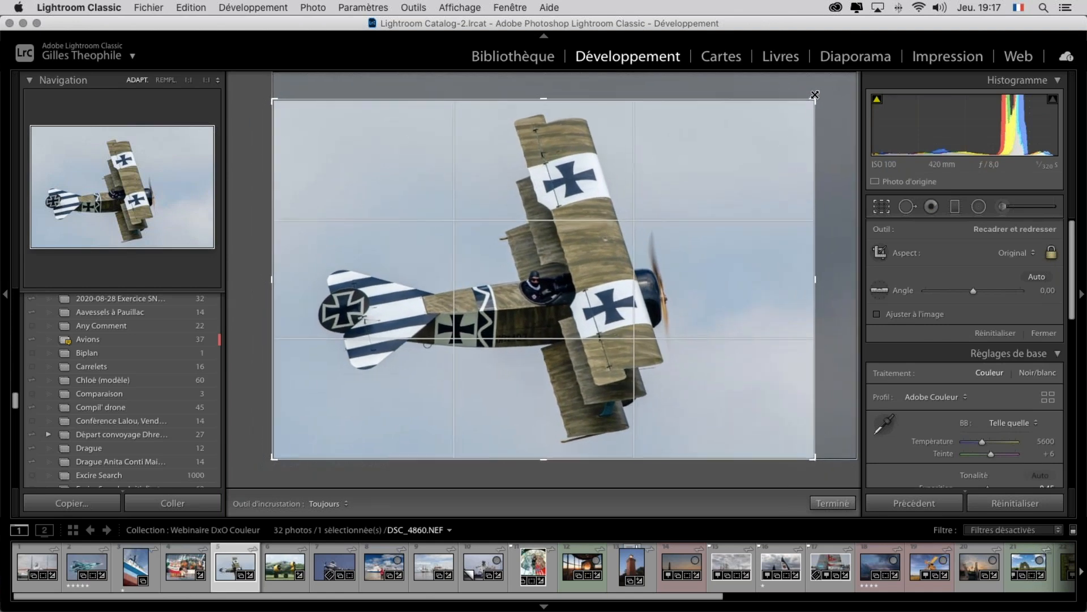
left_click_drag(580, 277, 581, 277)
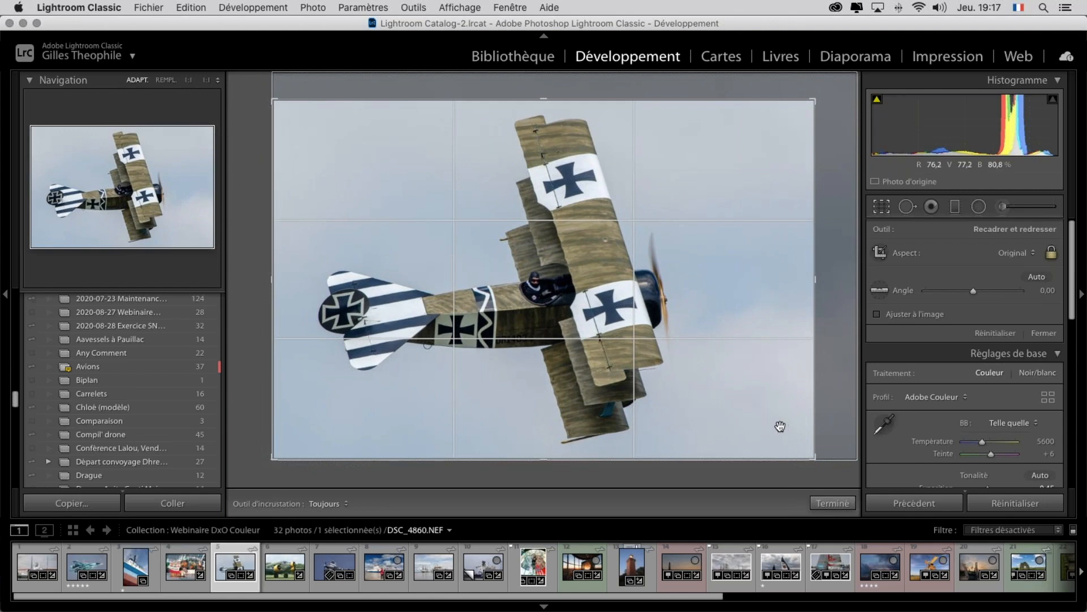
left_click(832, 503)
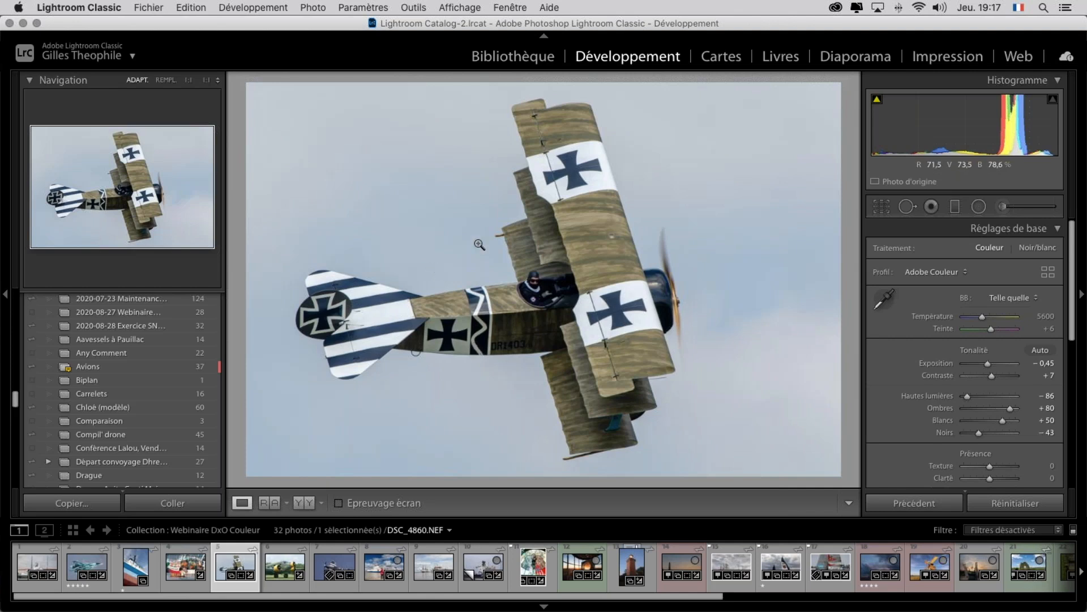
- Try to edit the biplane photo in Color Efex Pro 4, and open the external editor preferences
right_click(412, 161)
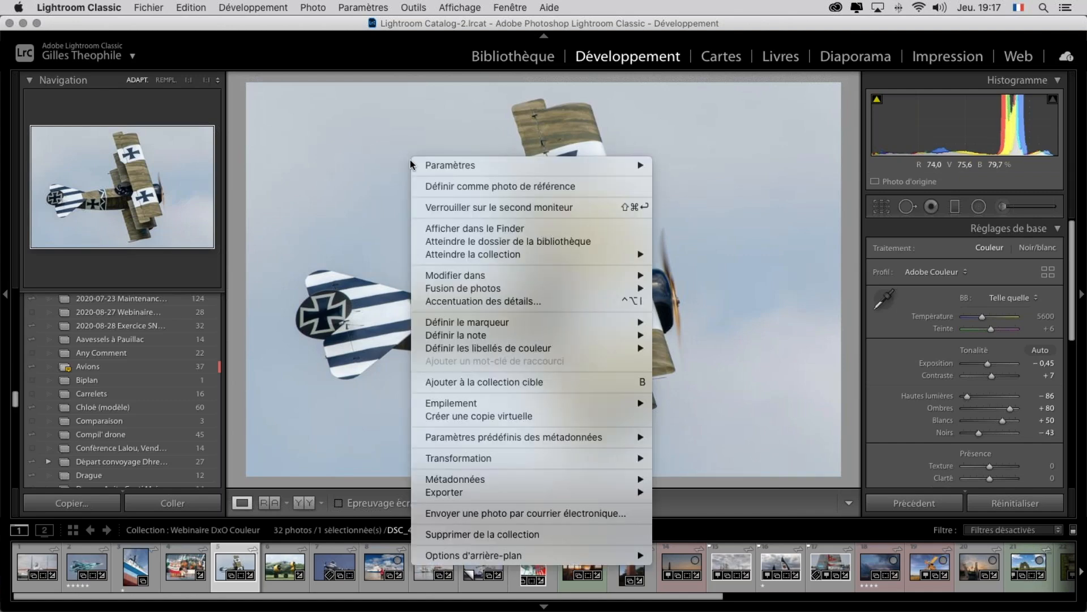
mouse_move(546, 280)
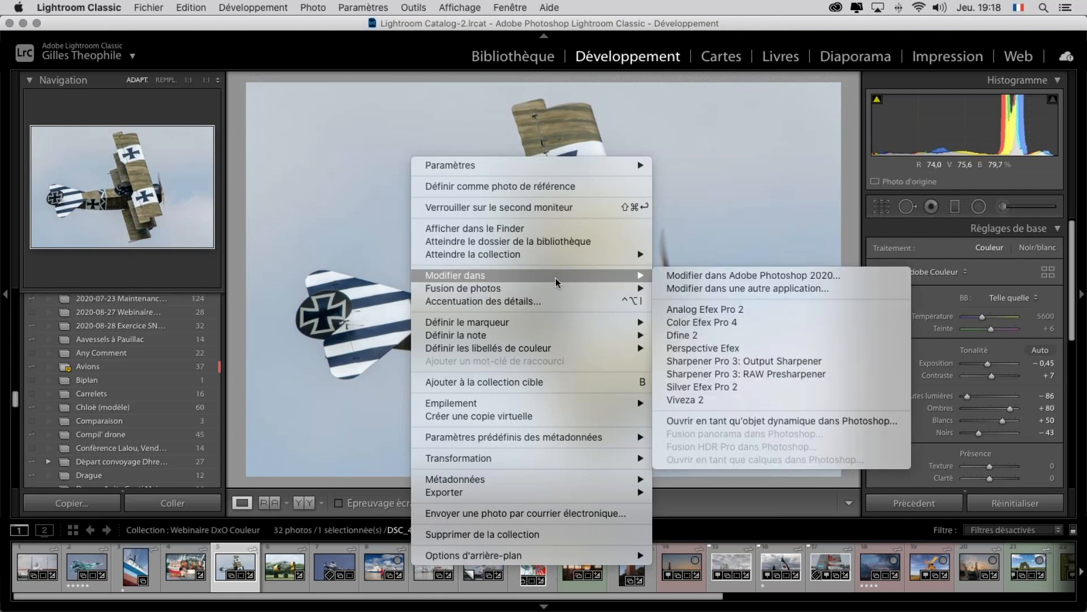
left_click(729, 325)
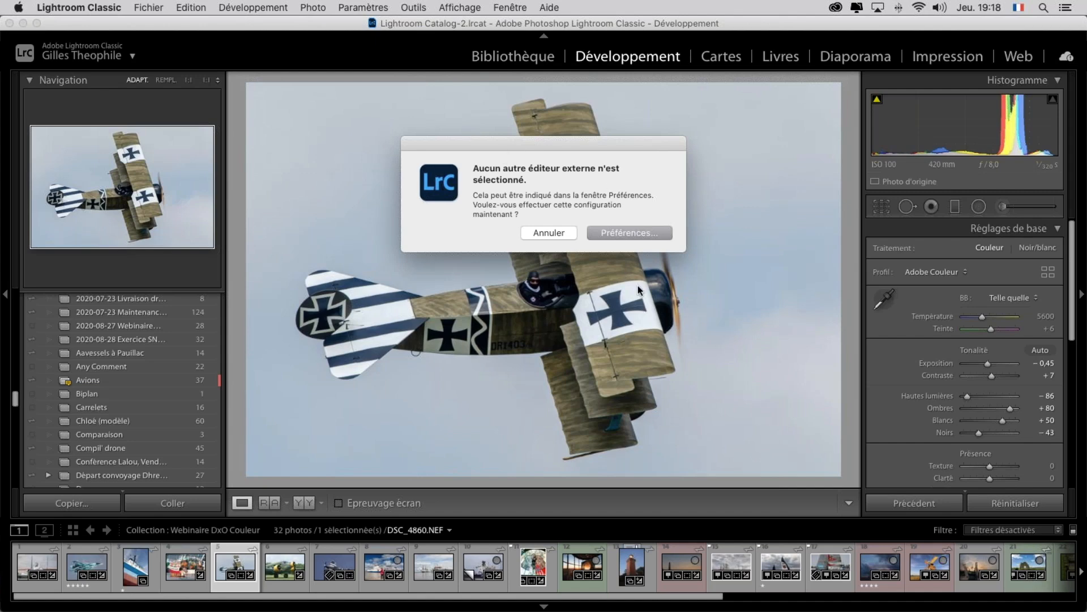
left_click(639, 236)
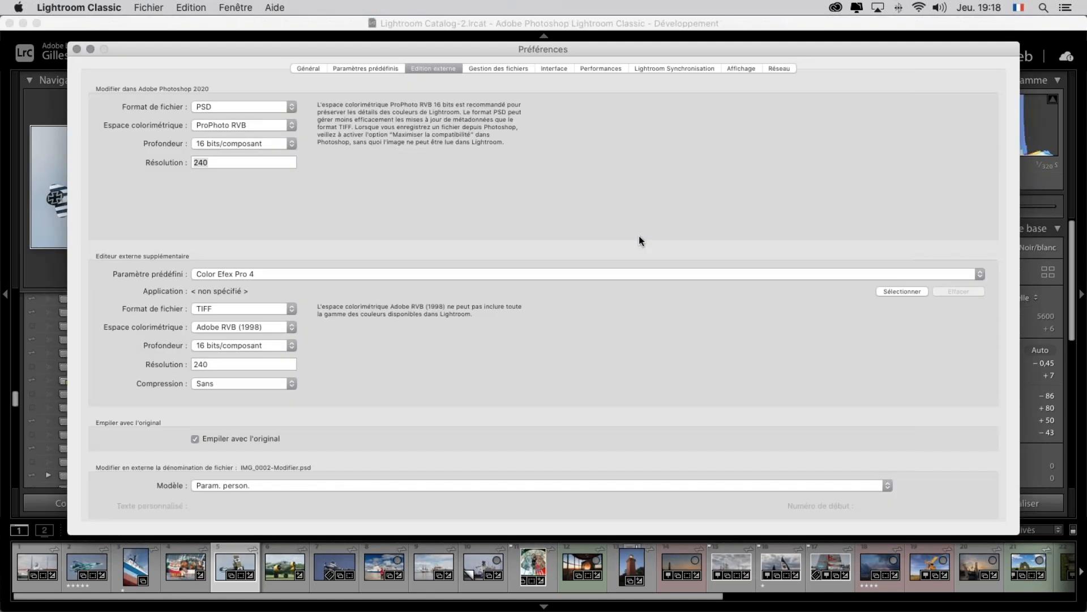
- Look through the additional external editor presets and the available applications, then close the preferences without choosing an application
left_click(257, 274)
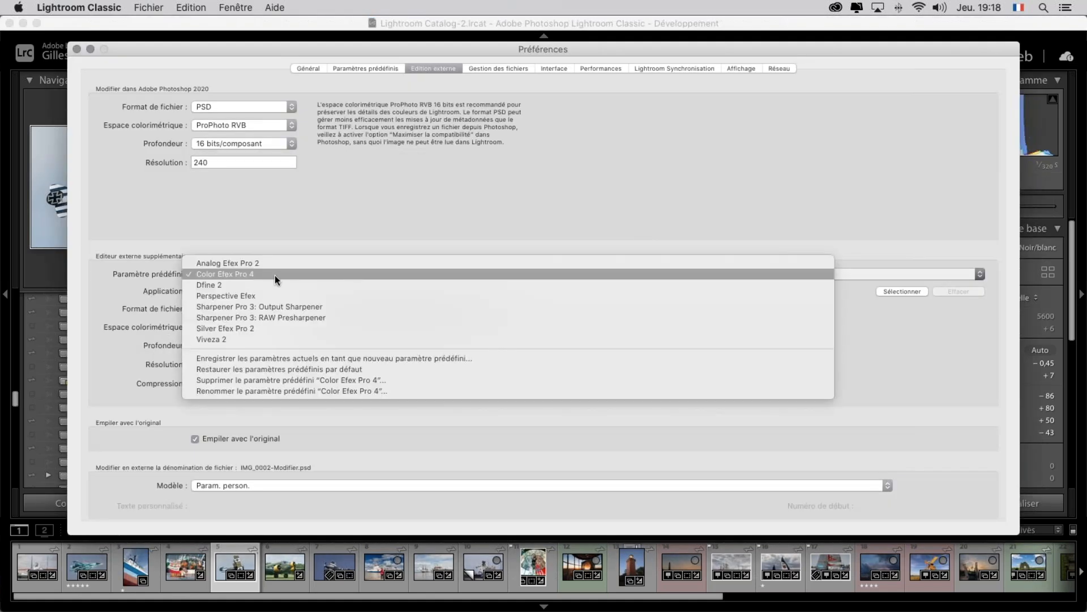
left_click(342, 274)
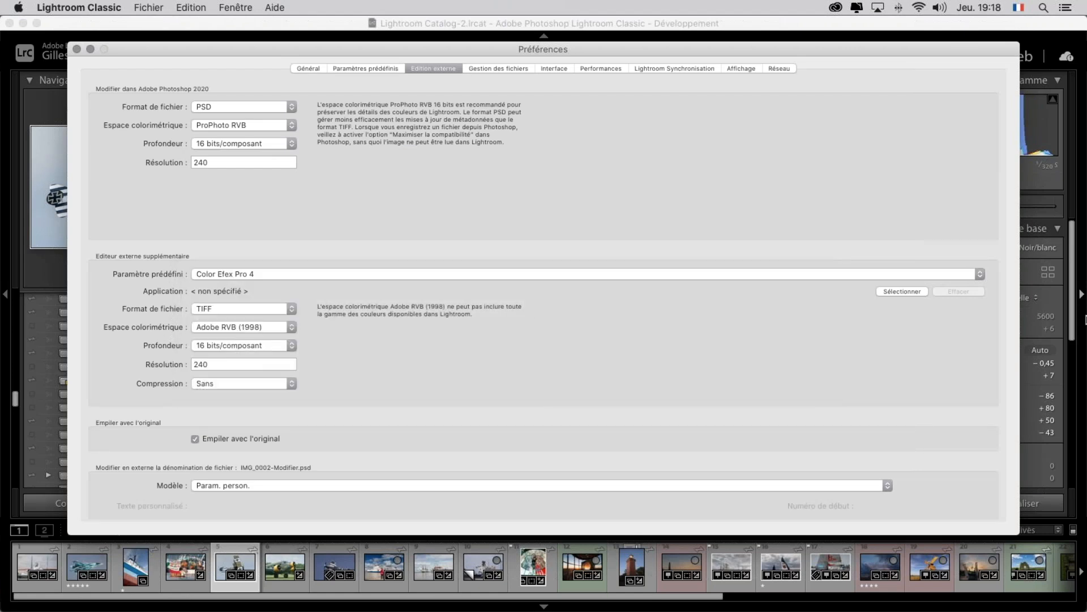
left_click(903, 291)
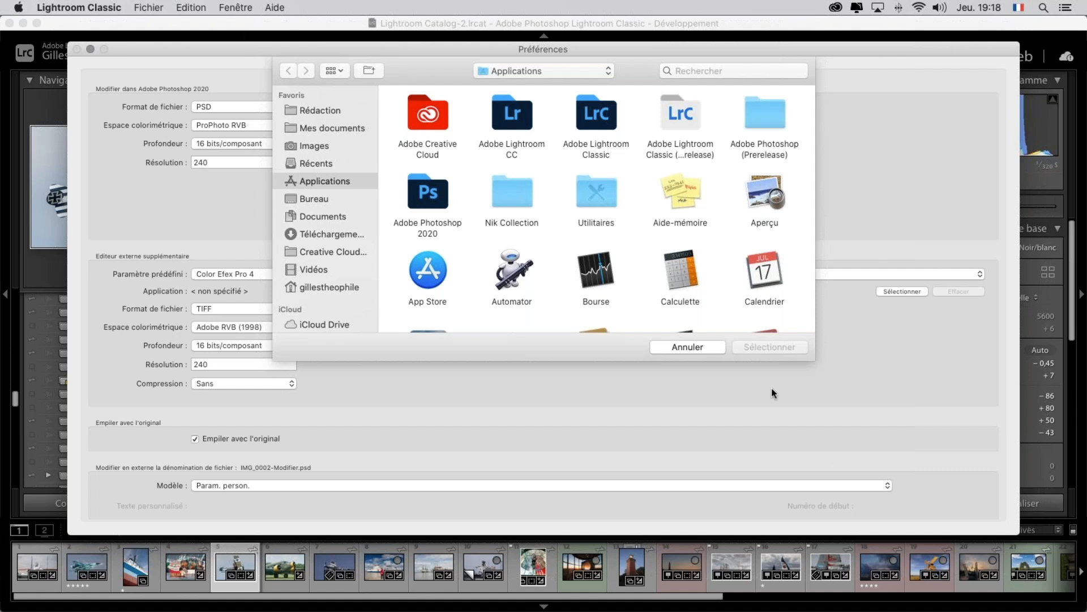
left_click(703, 347)
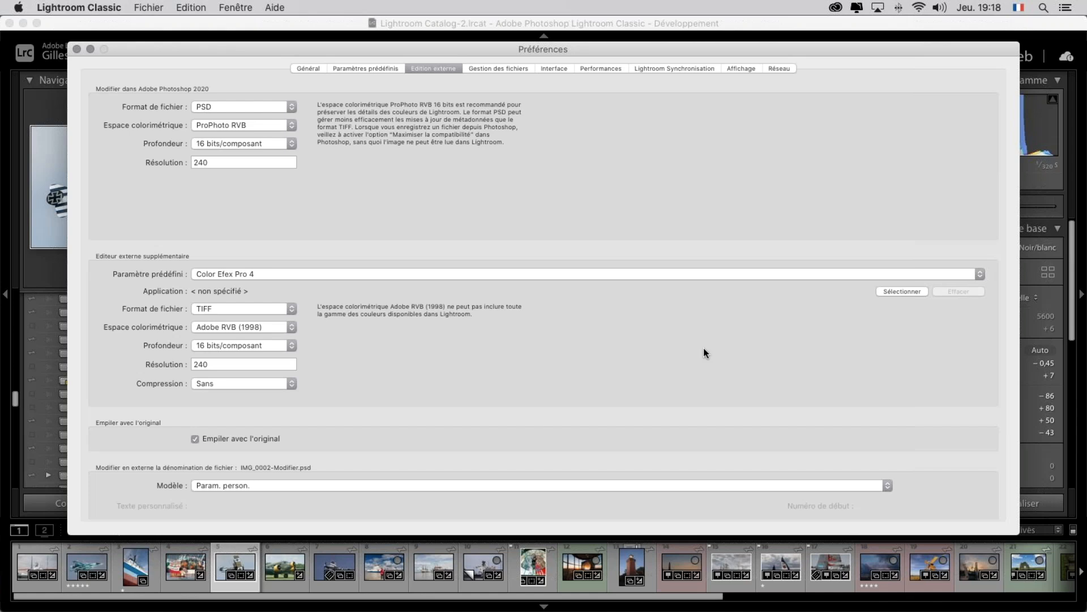
left_click(77, 49)
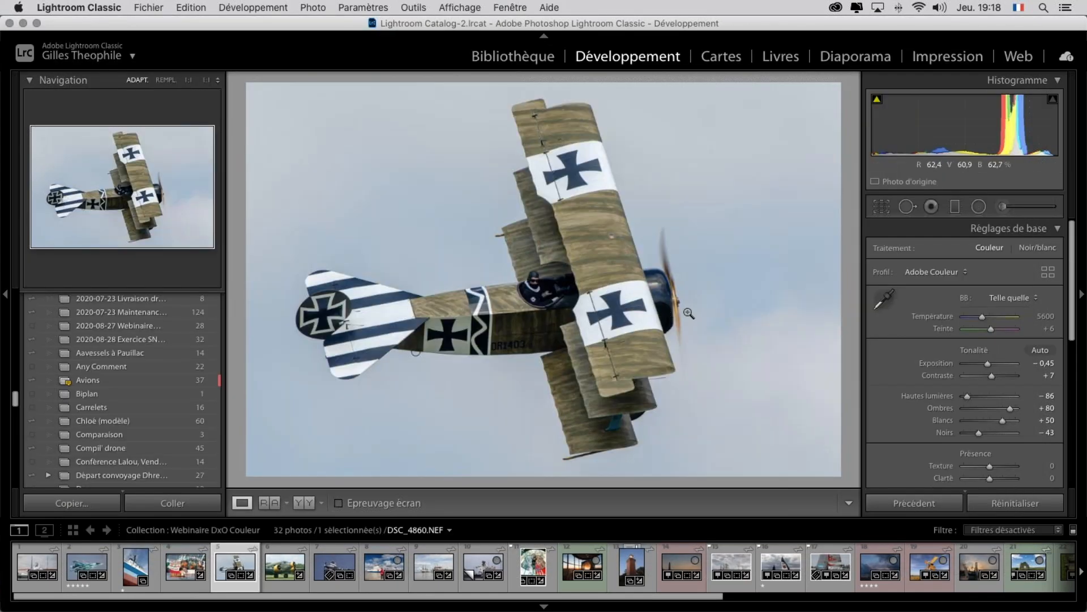
- Try again to send the biplane photo to Color Efex Pro 4, and cancel the external editor configuration
right_click(437, 158)
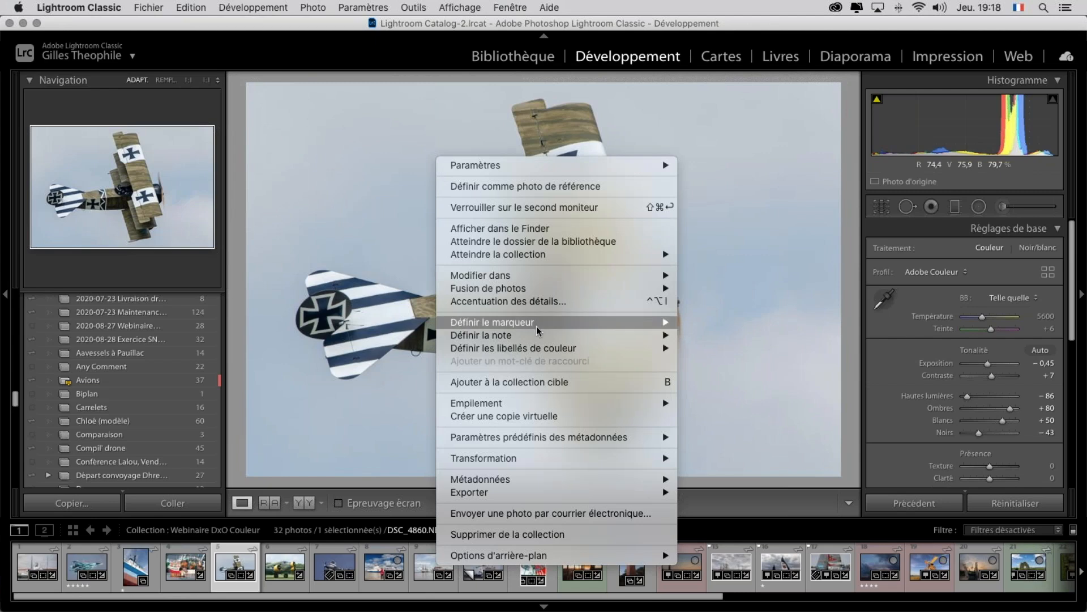
mouse_move(584, 280)
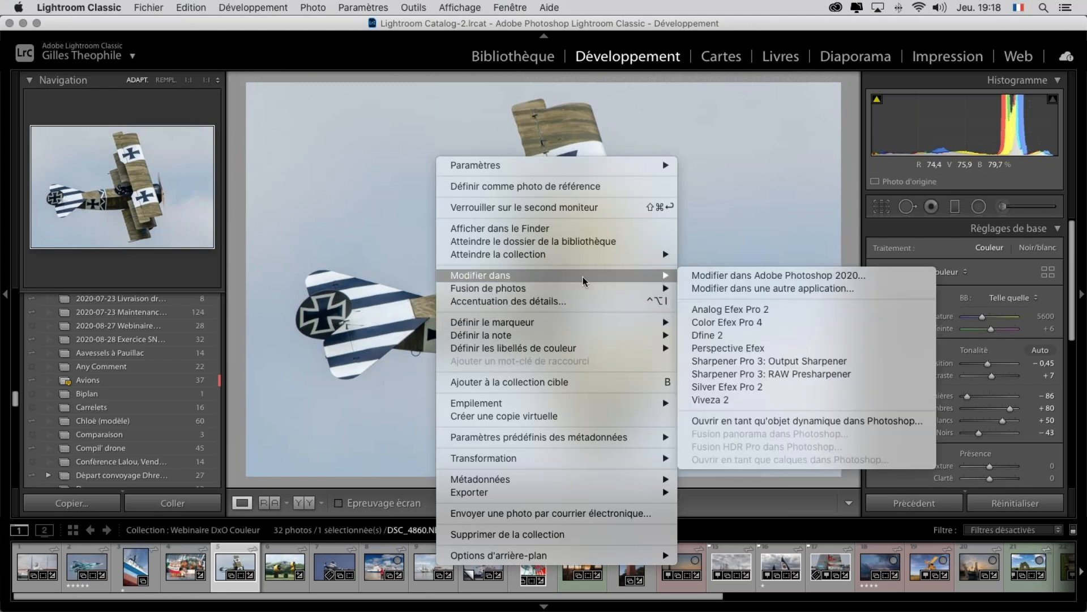
left_click(760, 328)
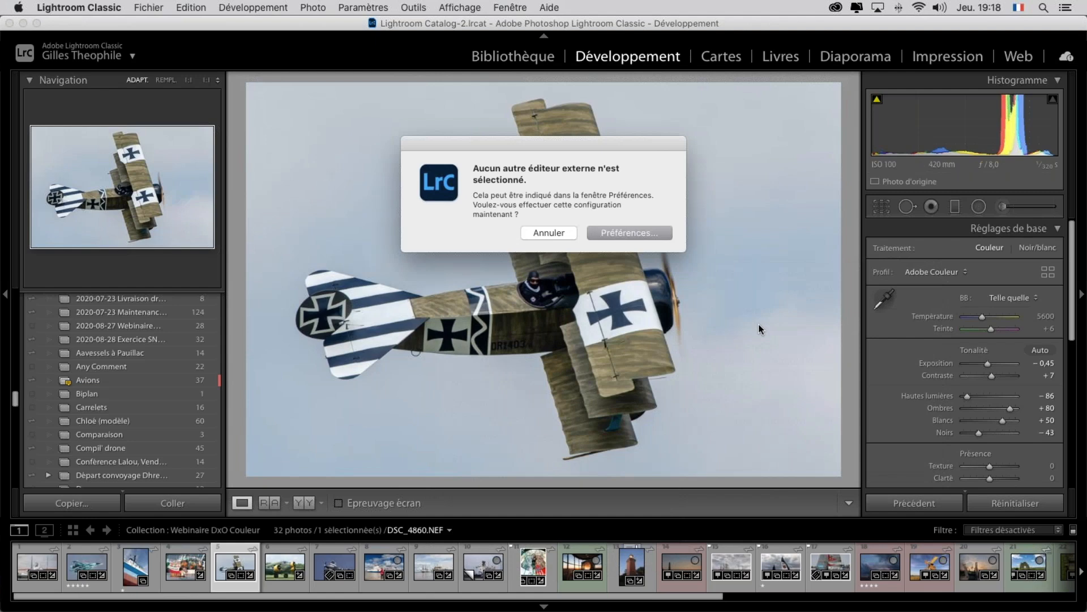
left_click(549, 233)
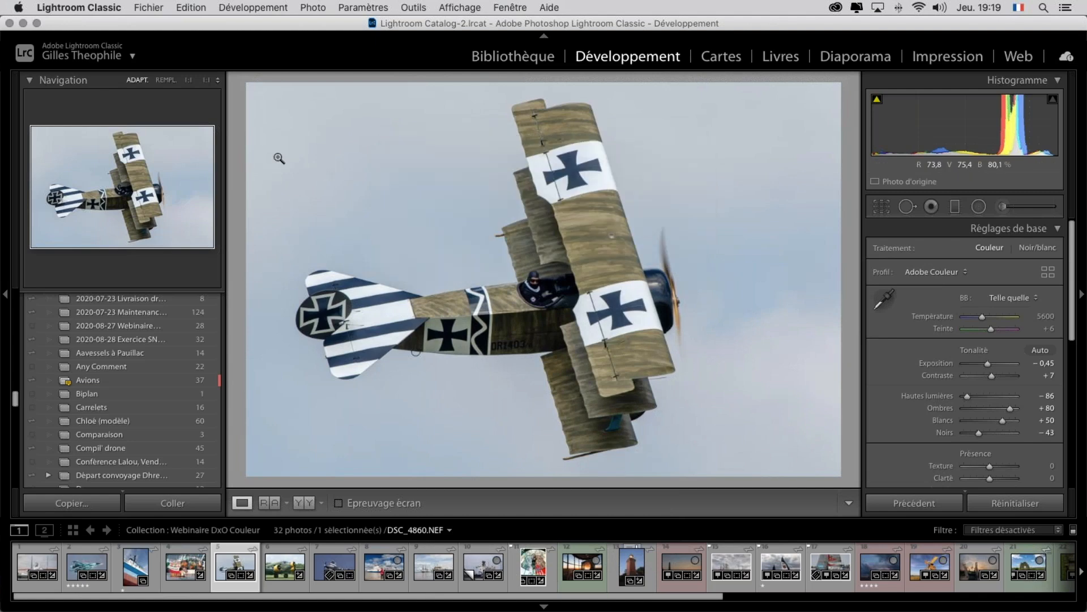
- Assign Color Efex Pro 4 from the Nik Collection folder as the additional external editor's application in the preferences
left_click(79, 8)
left_click(53, 25)
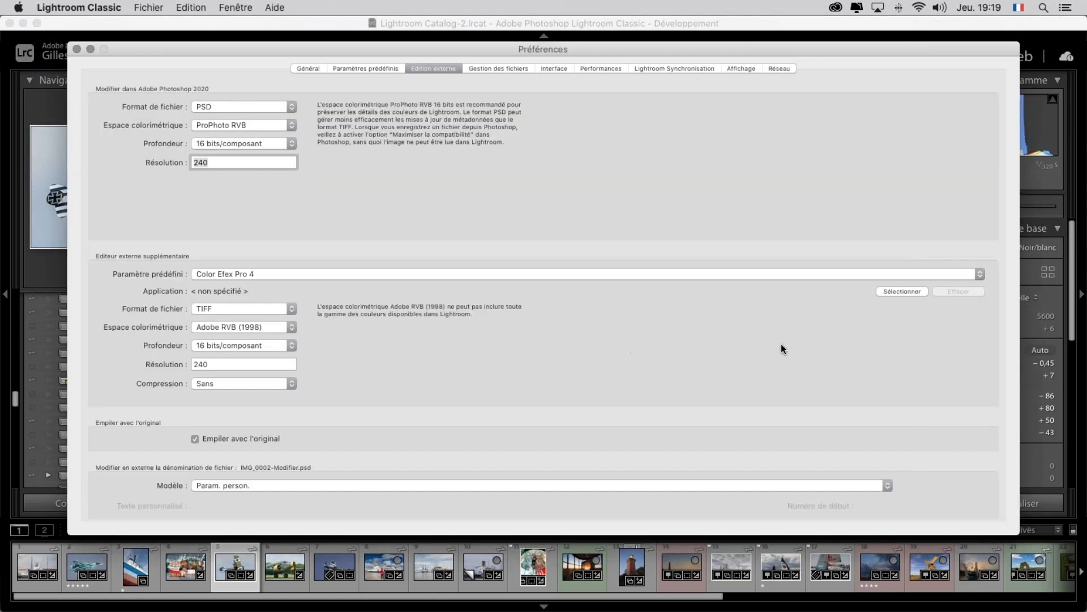
left_click(903, 292)
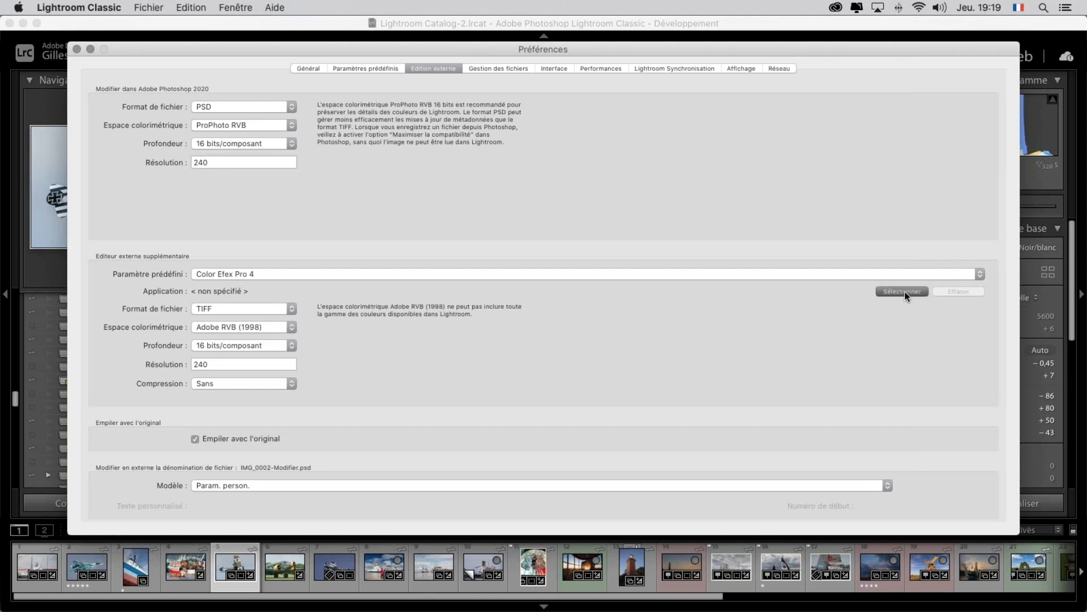
left_click(512, 198)
double_click(513, 198)
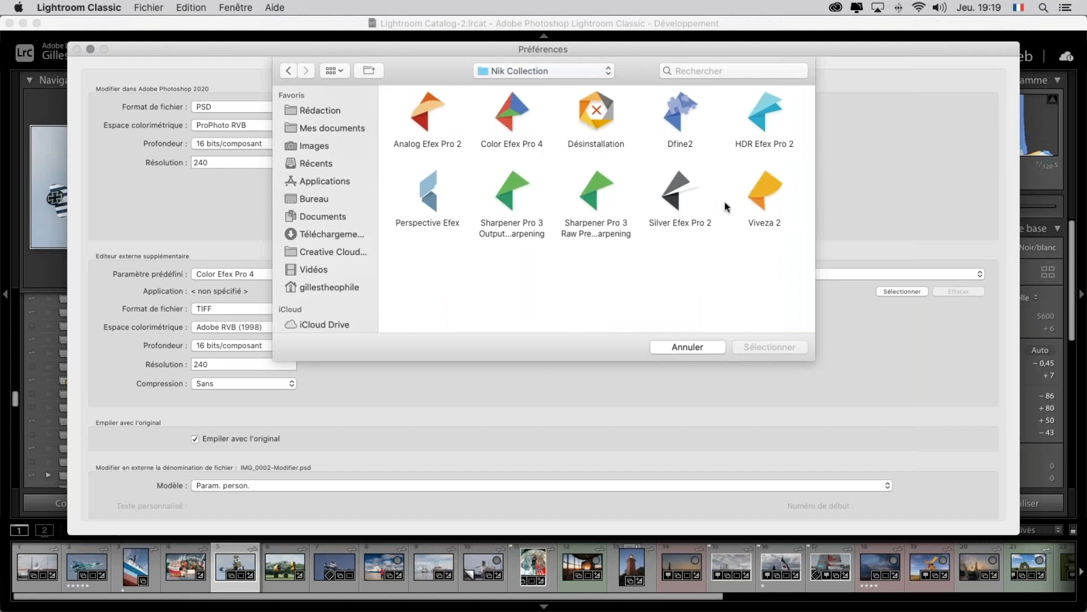
left_click(513, 116)
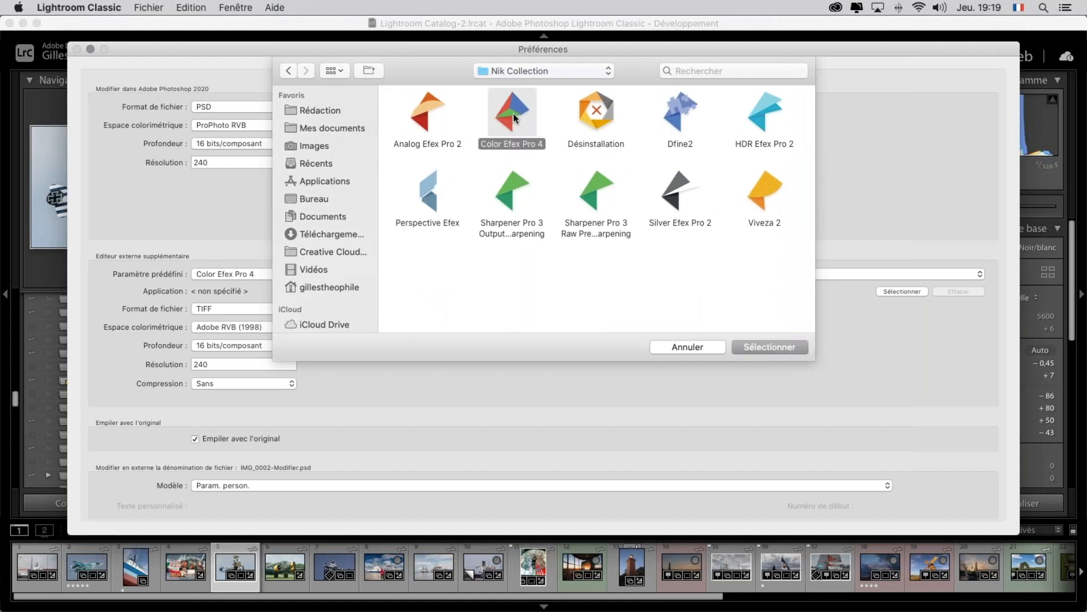
left_click(772, 347)
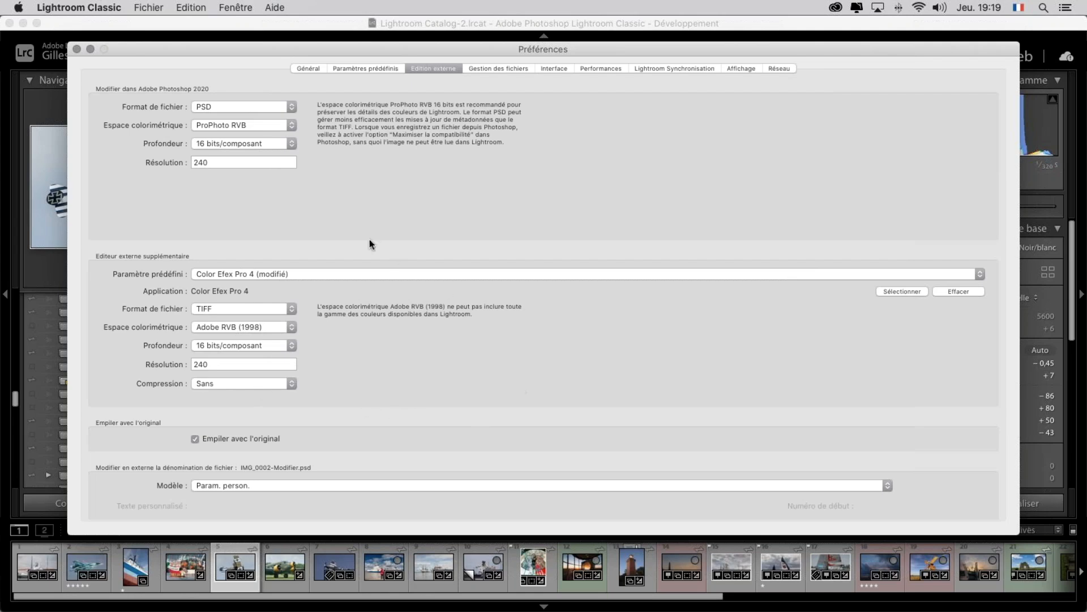
- Close the preferences and try to edit the biplane photo with the Color Efex Pro 4 preset, cancelling the configuration request
left_click(77, 50)
right_click(369, 159)
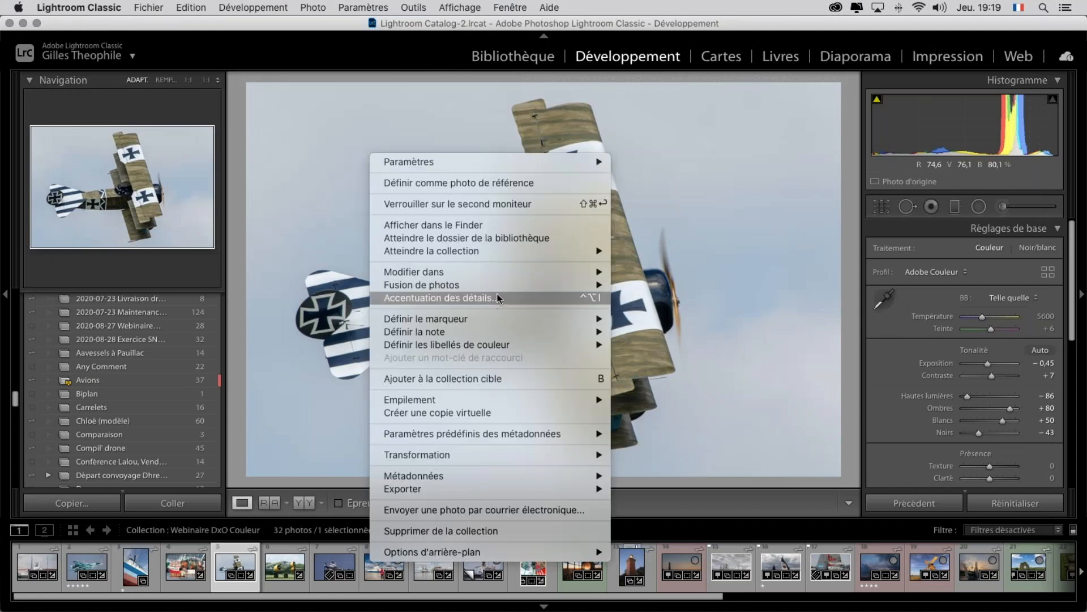
mouse_move(522, 273)
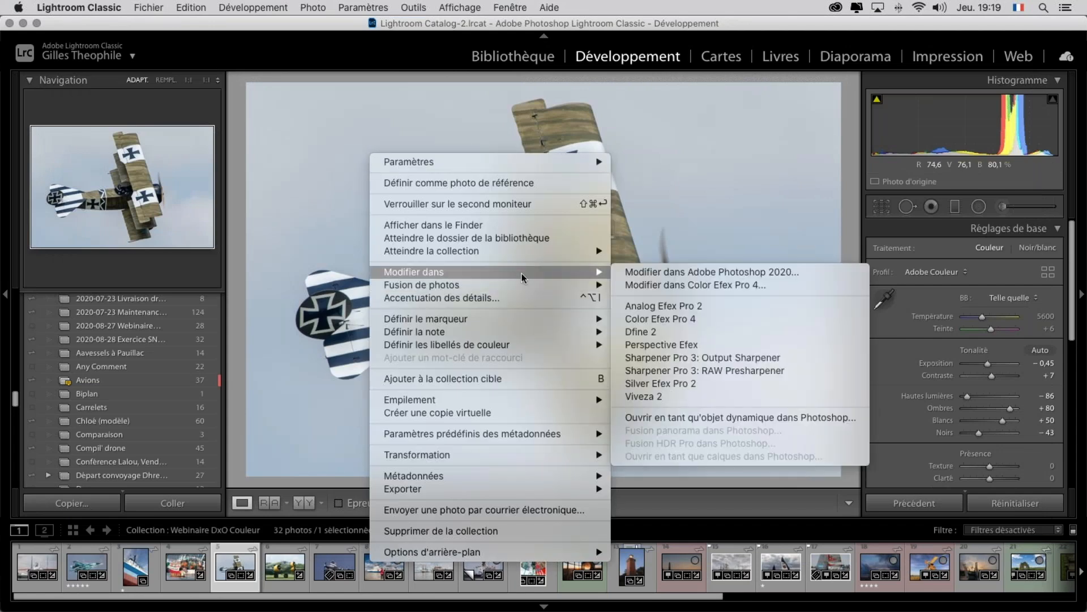
left_click(665, 317)
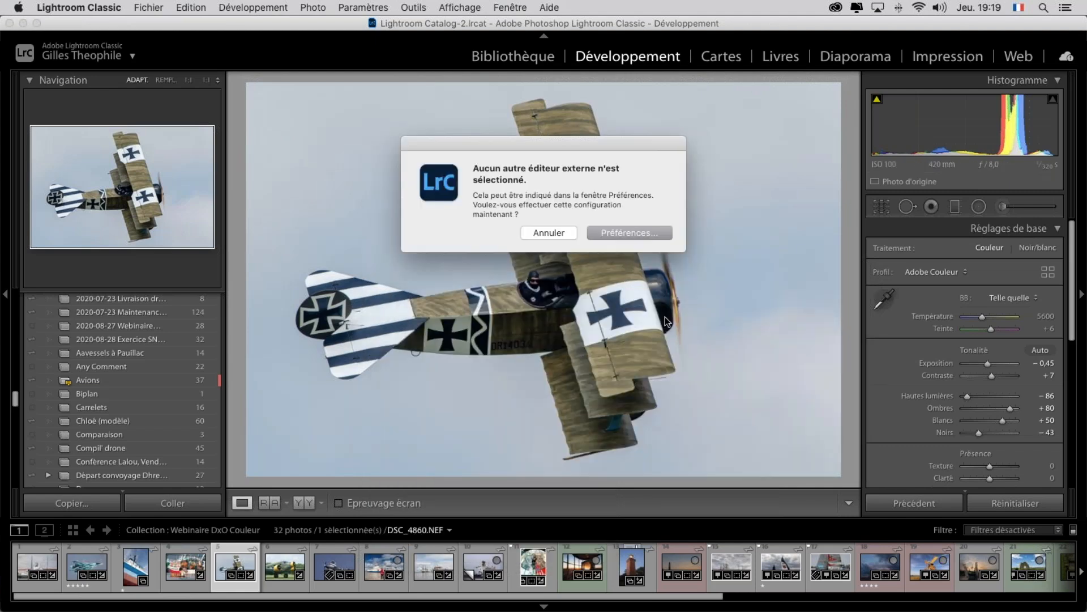
left_click(560, 233)
- Retry editing the biplane photo in Color Efex Pro 4, and reopen the external editor preferences
right_click(467, 200)
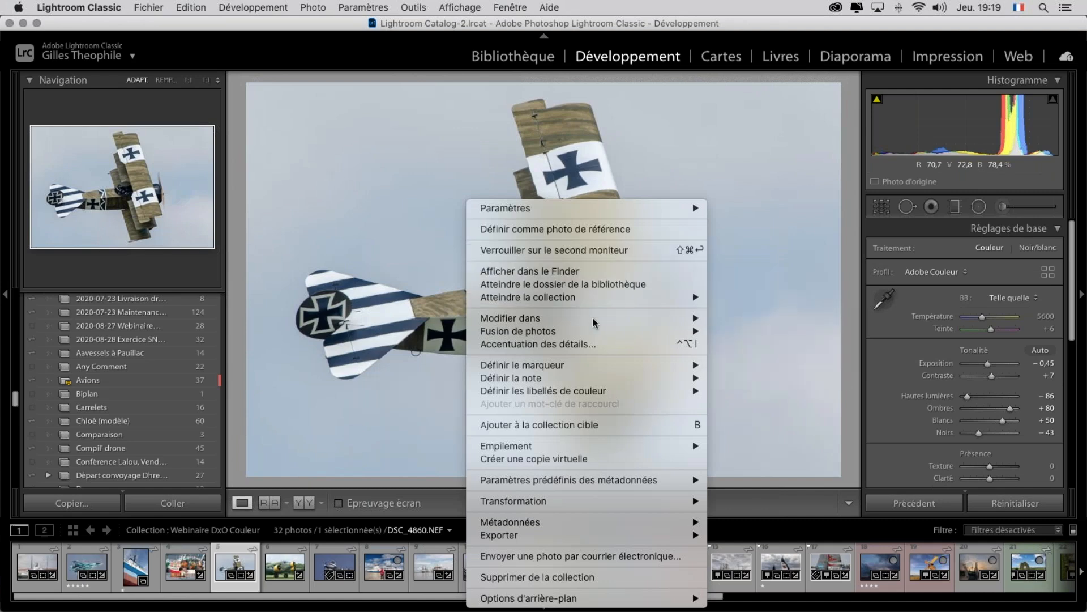
mouse_move(597, 316)
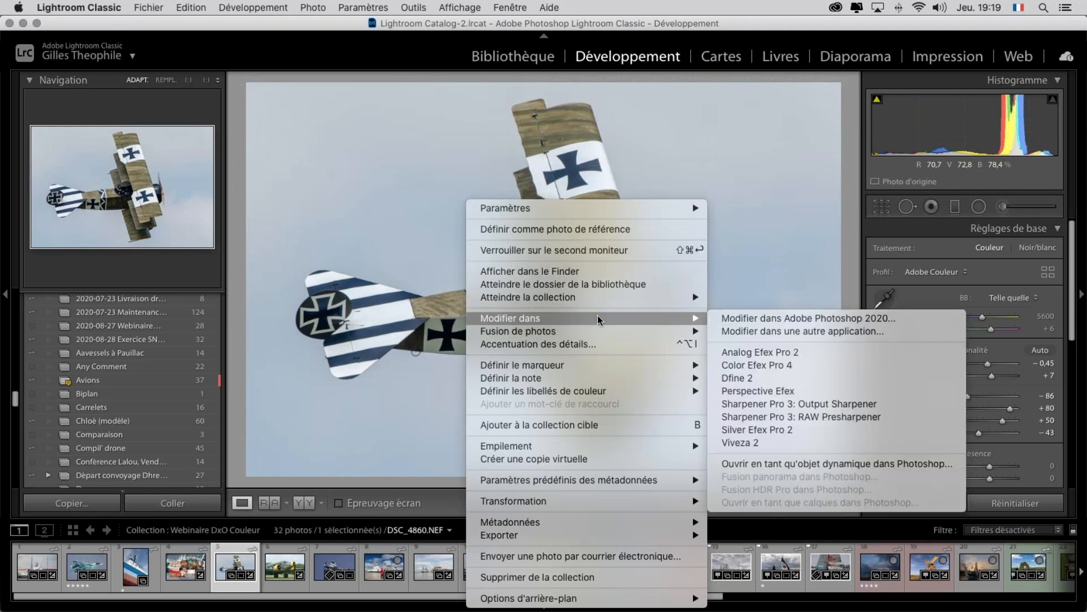
left_click(784, 365)
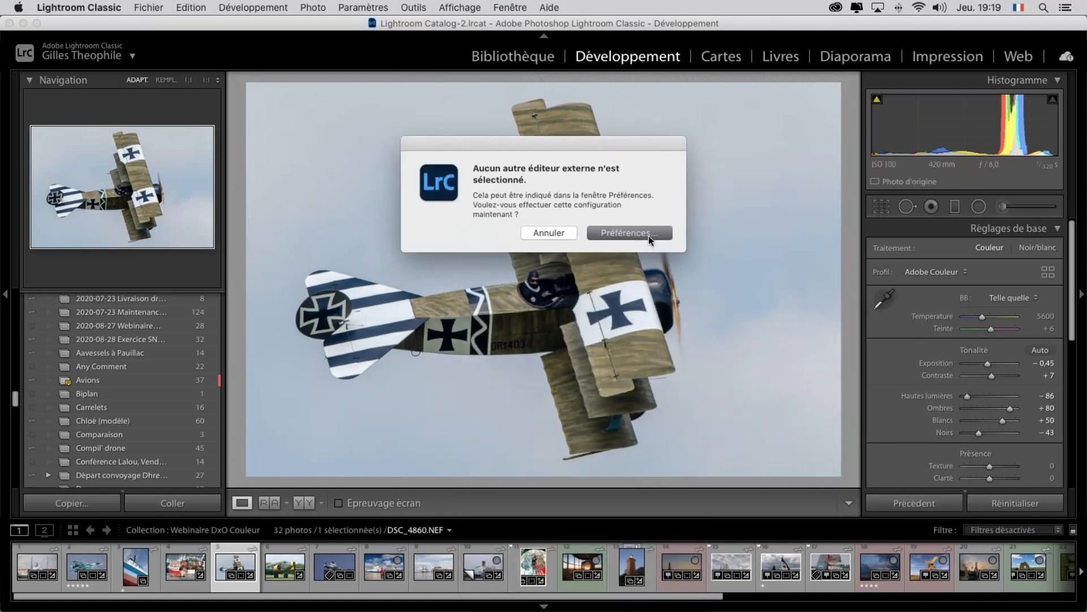
left_click(648, 235)
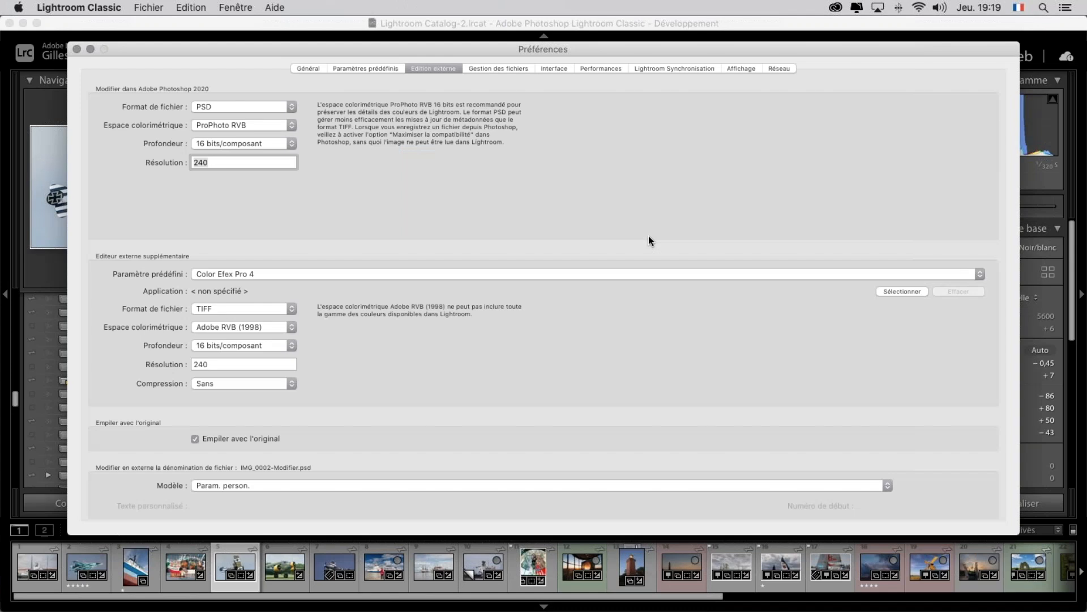
- Save the current additional external editor settings as a new preset named CEP4
left_click(955, 275)
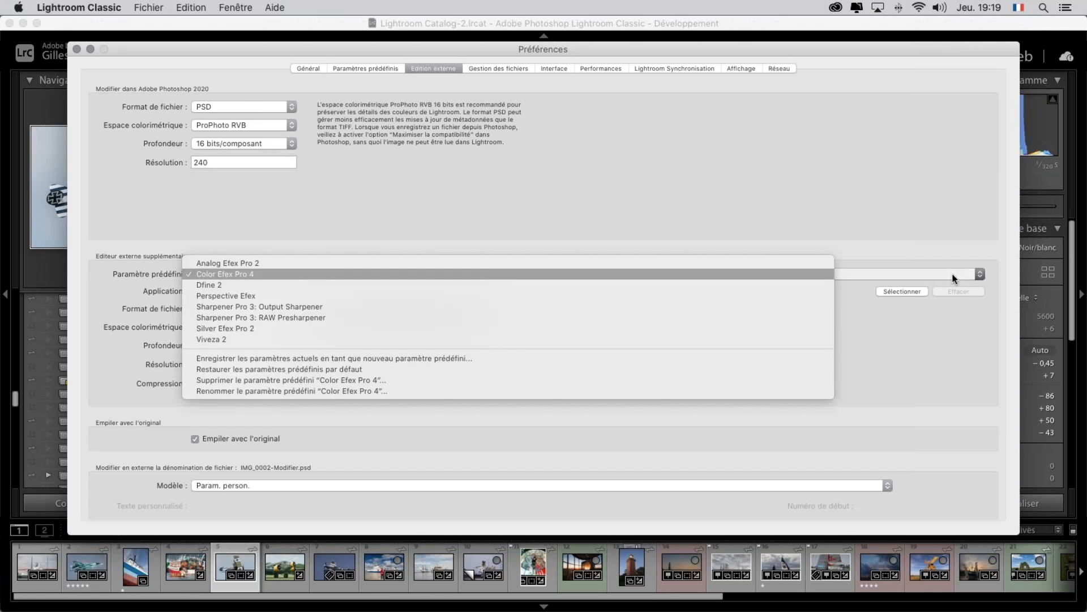
left_click(953, 275)
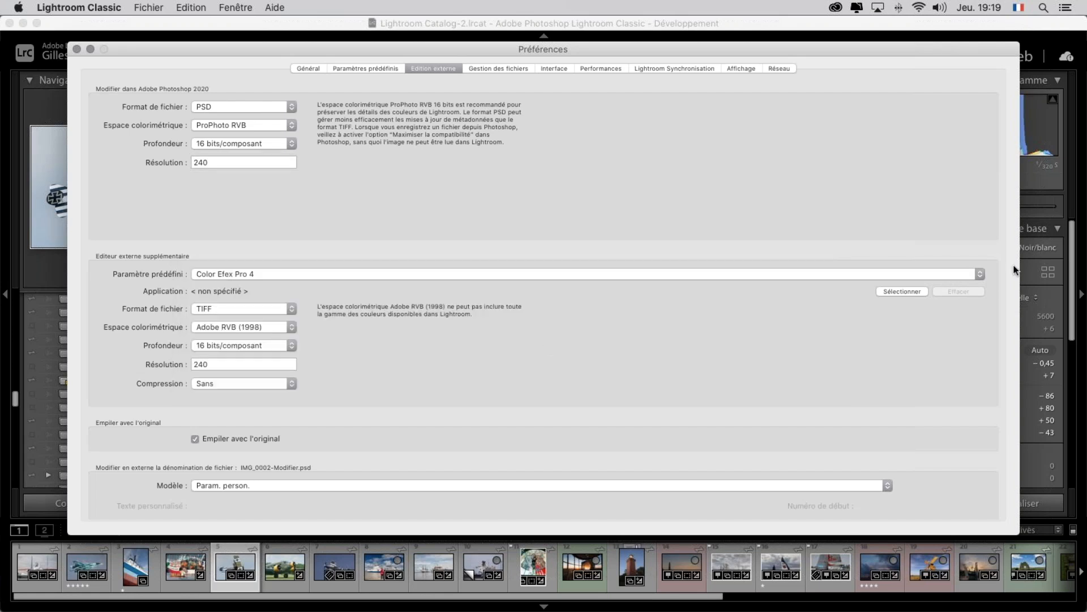
left_click(979, 274)
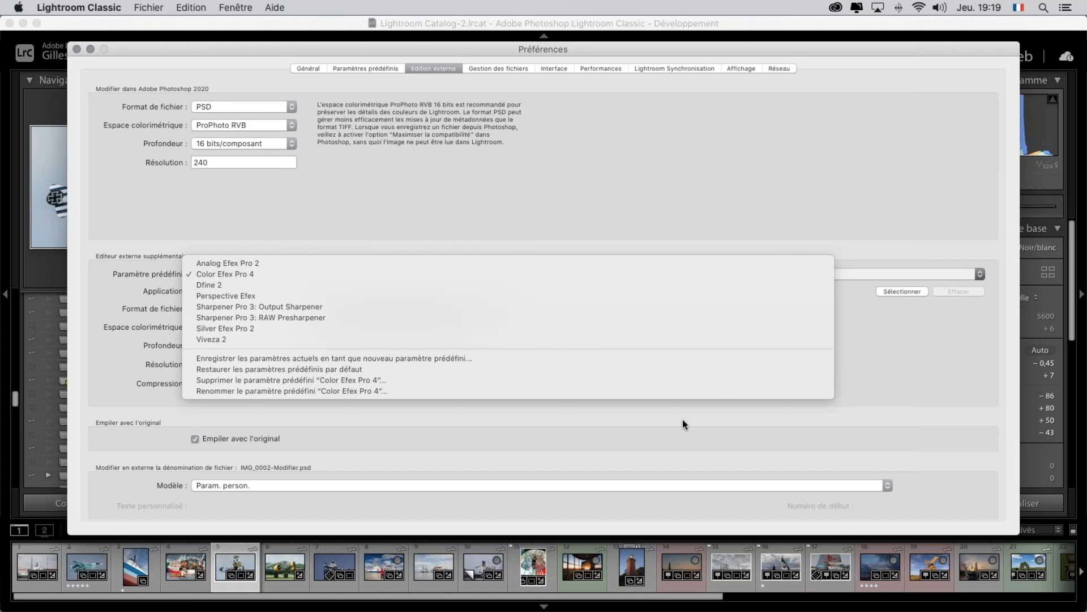
left_click(532, 358)
type("CEP4")
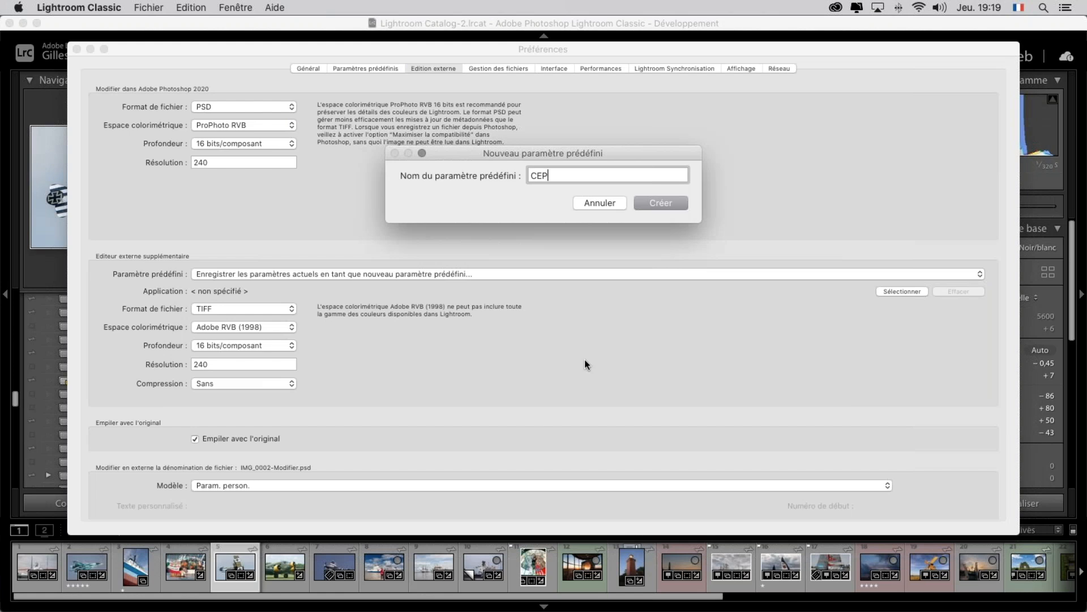
left_click(661, 204)
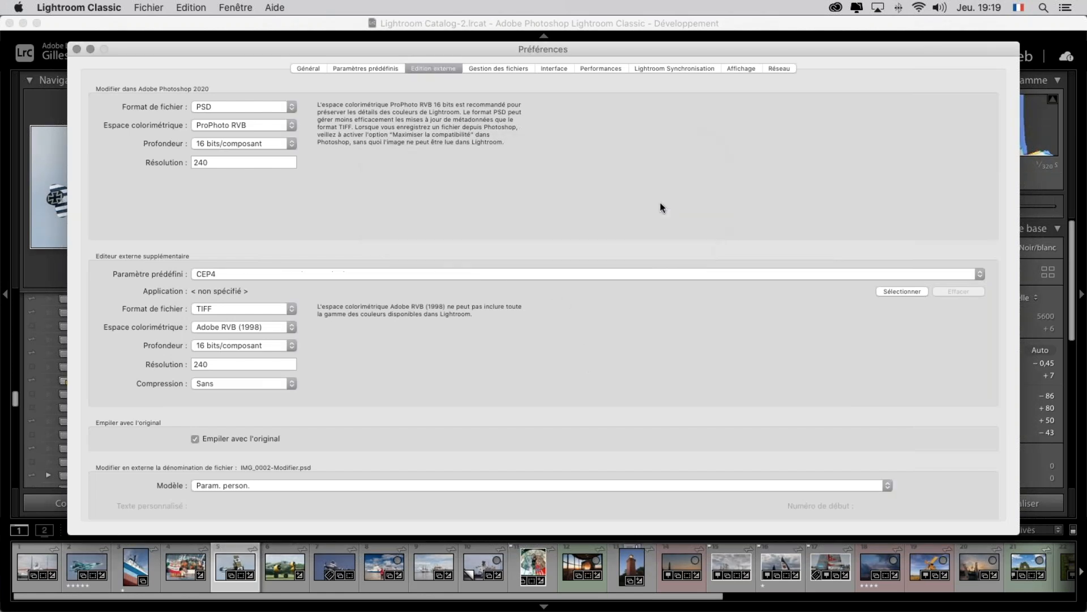
- Try to edit the biplane photo with the CEP4 preset, then return to the external editor preferences and close them
left_click(77, 49)
right_click(598, 163)
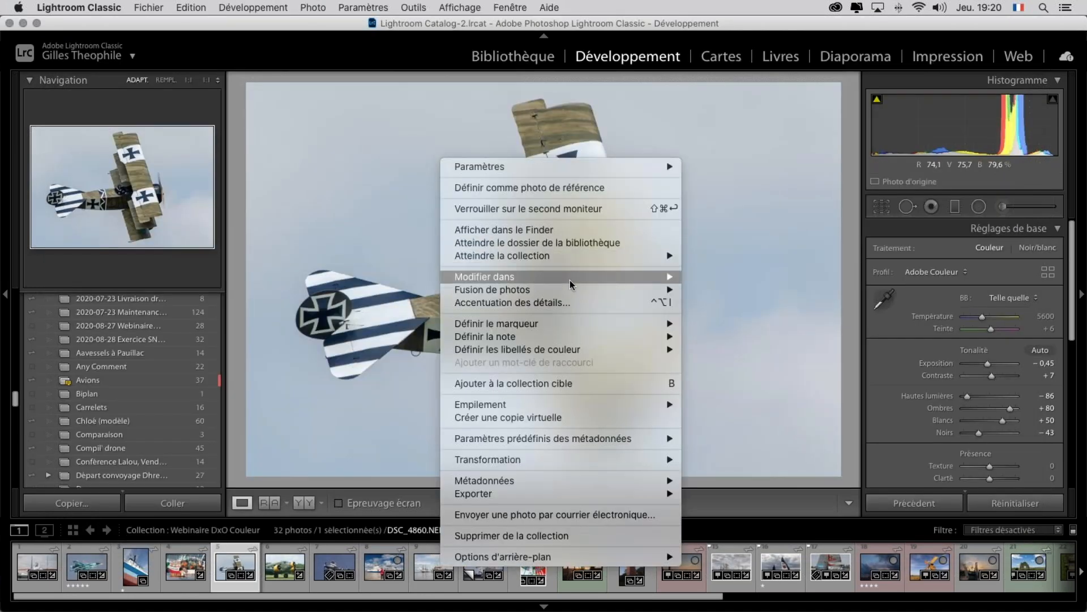
mouse_move(570, 284)
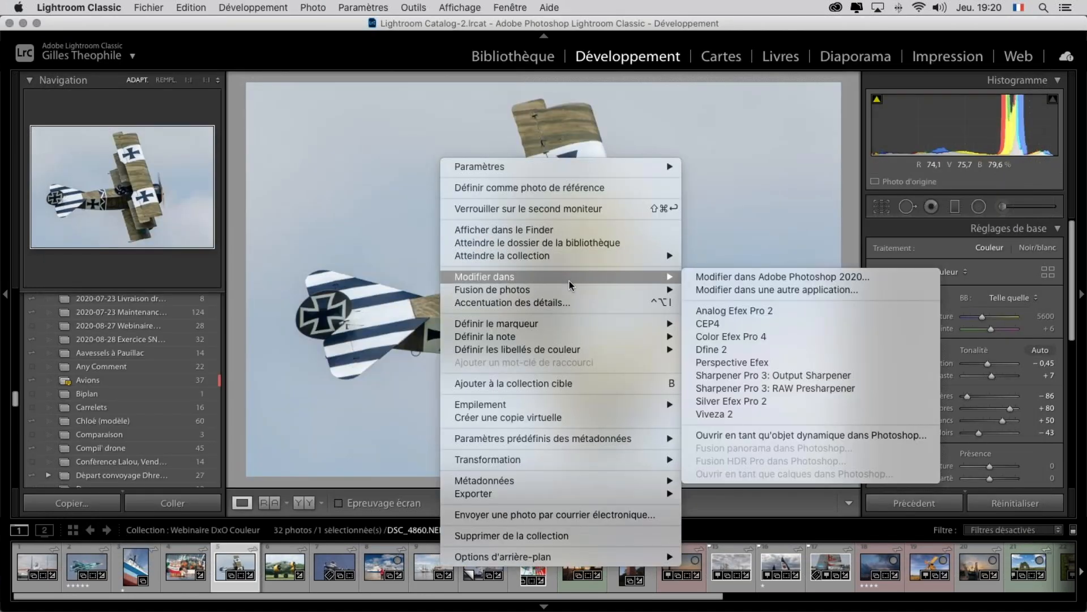
left_click(718, 325)
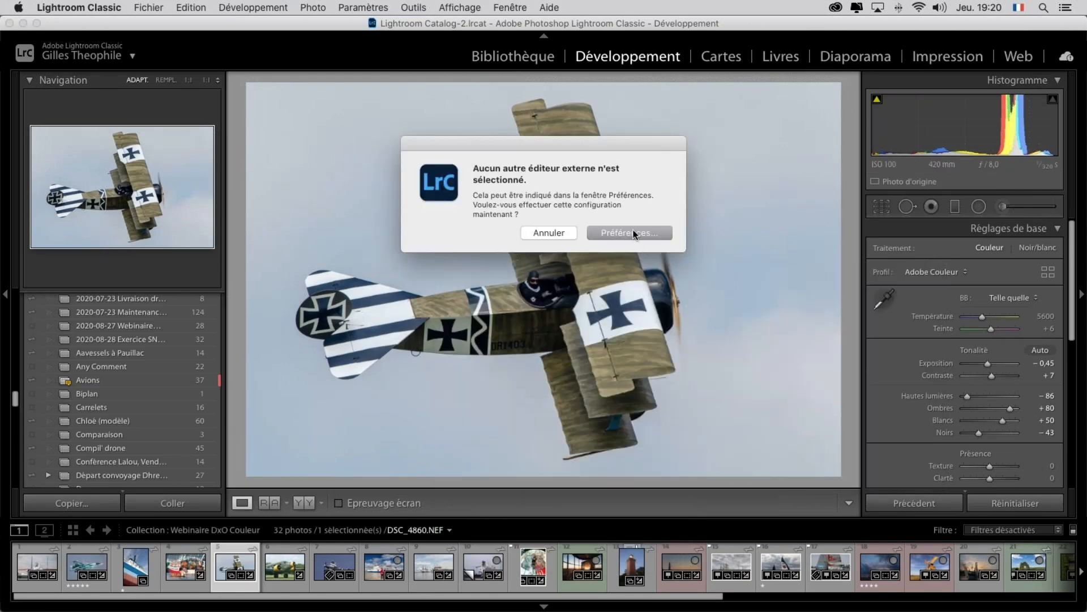
left_click(634, 230)
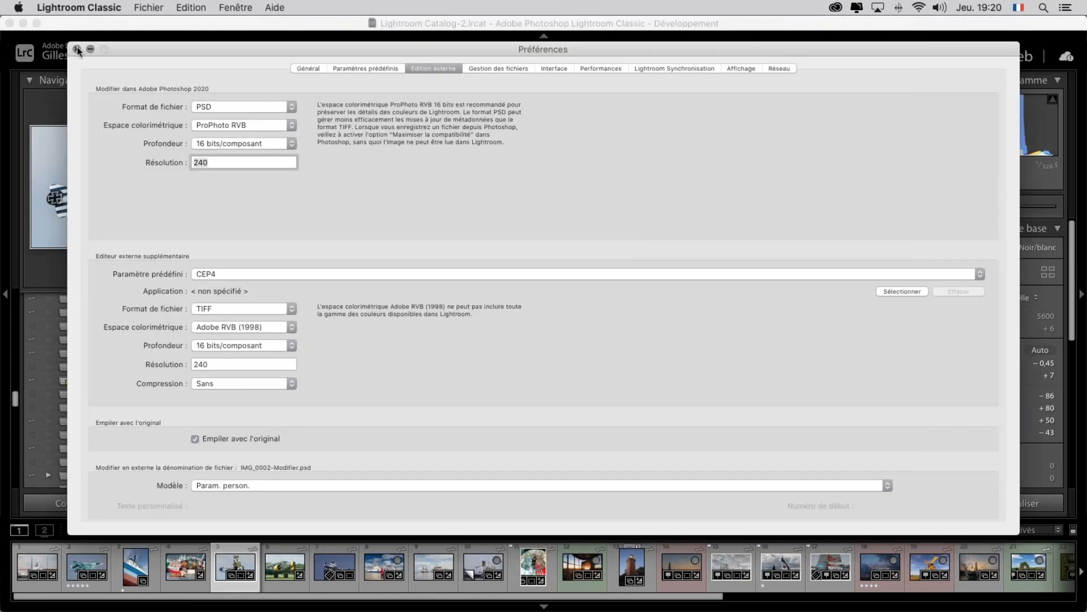
left_click(77, 48)
- Quit Lightroom Classic despite the synchronization in progress, and relaunch it
left_click(94, 8)
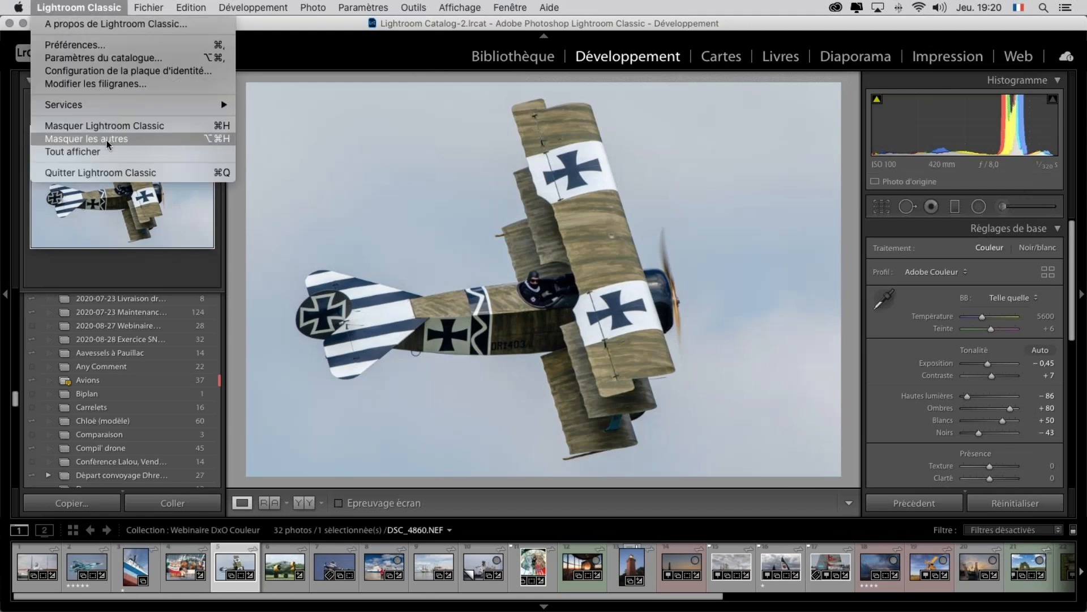
left_click(131, 173)
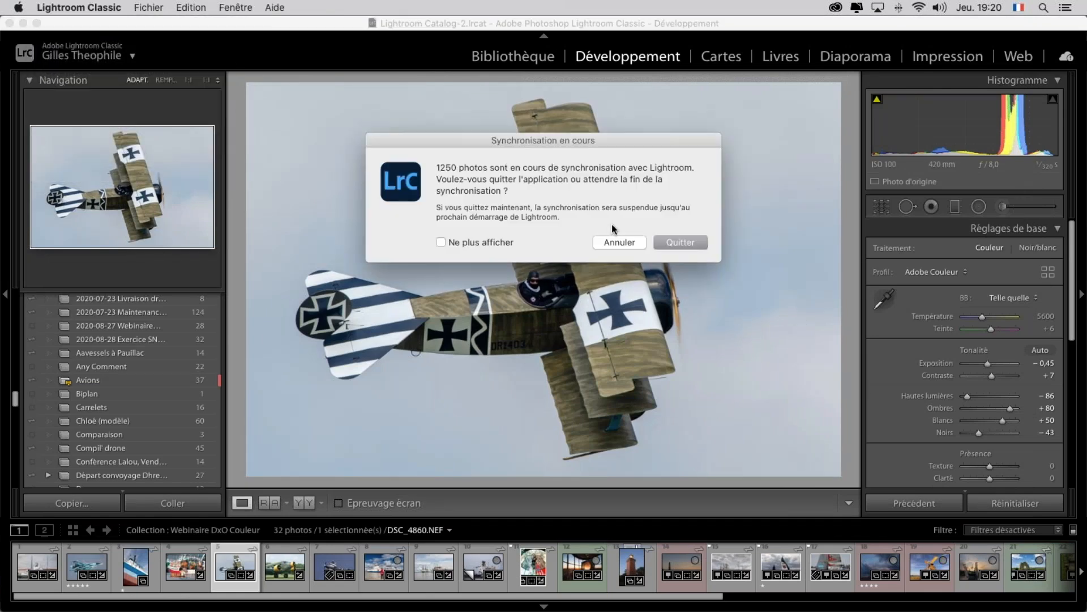
left_click(680, 242)
left_click(633, 275)
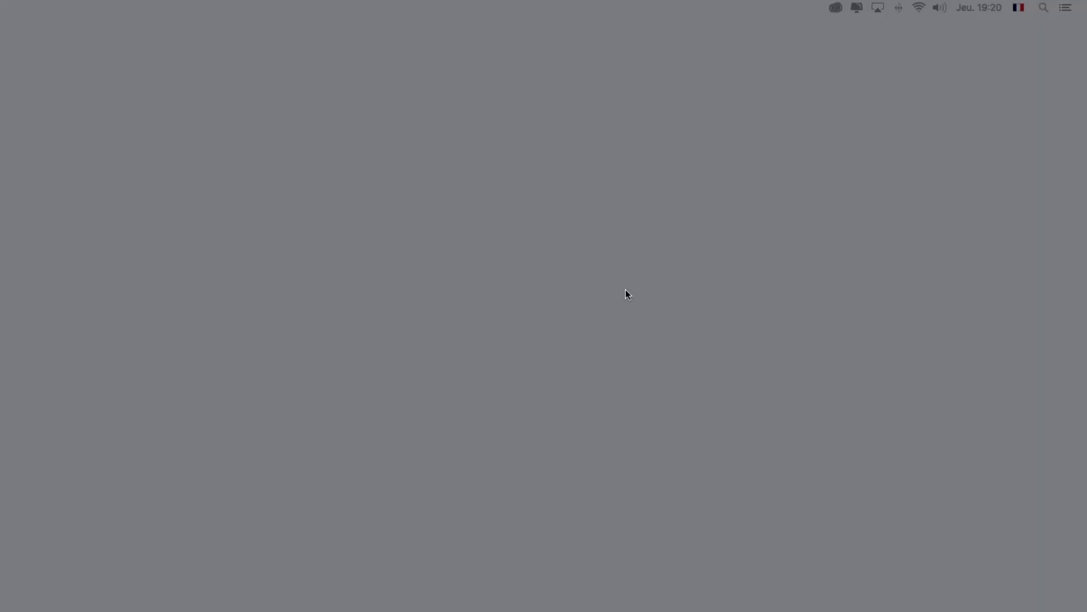
mouse_move(558, 609)
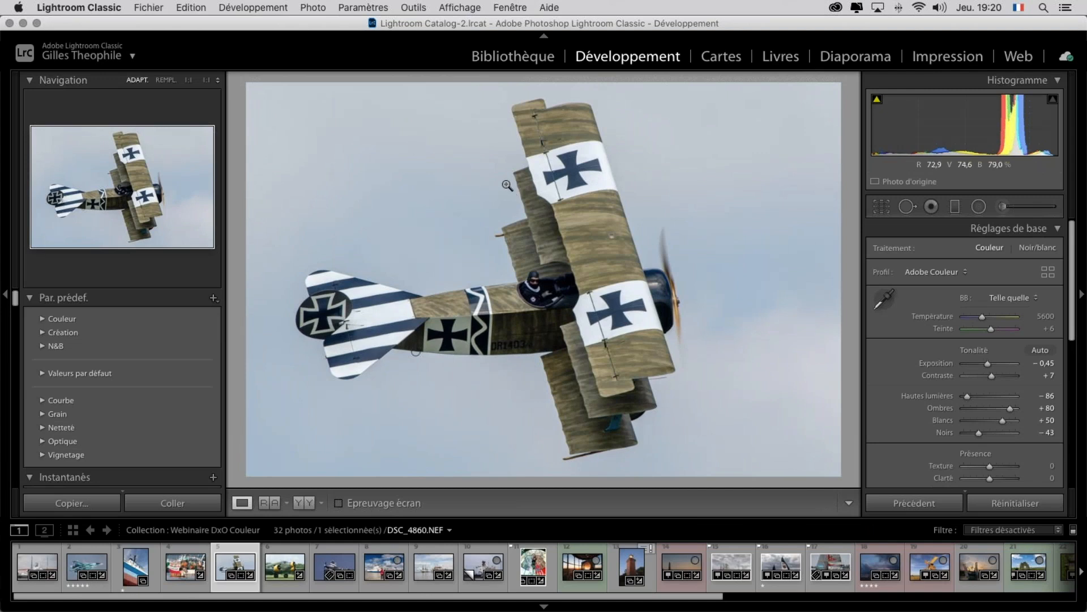
- Try to edit the biplane photo with the Color Efex Pro 4 and CEP4 presets, dismissing the configuration requests
right_click(410, 121)
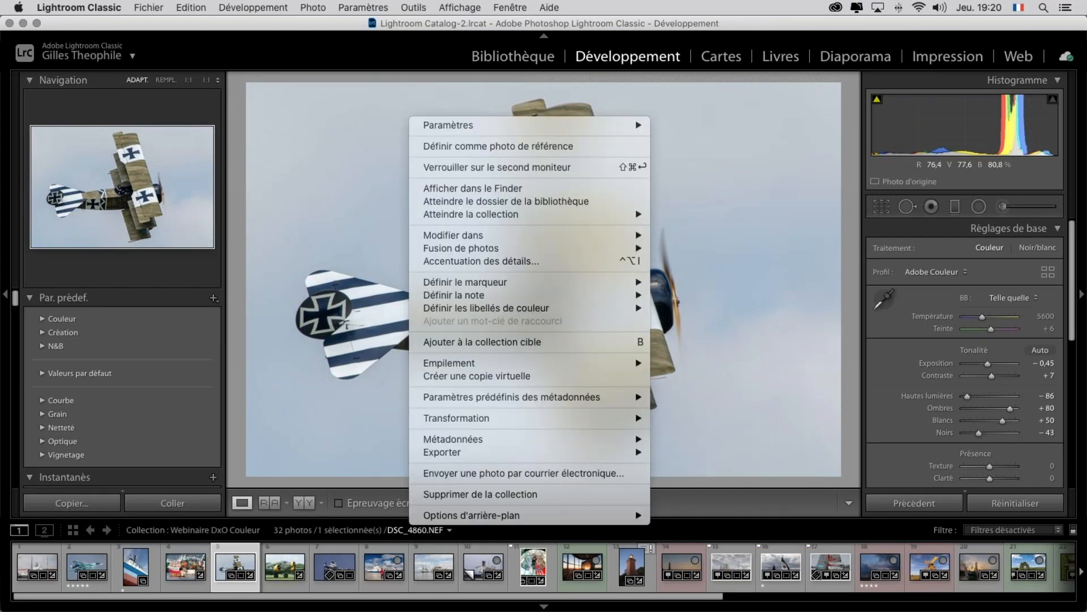
mouse_move(563, 232)
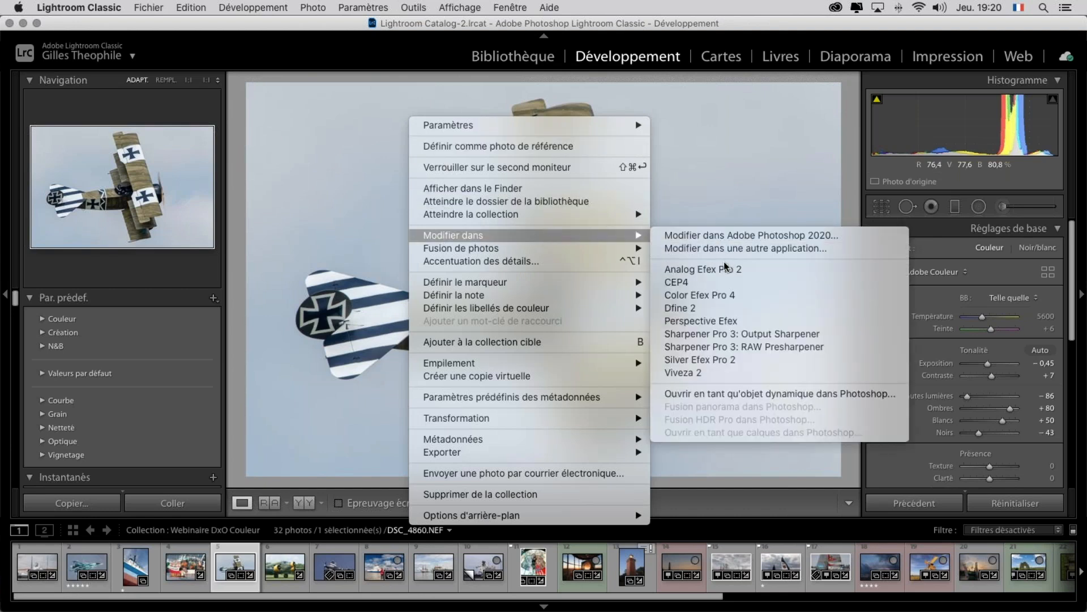
left_click(746, 296)
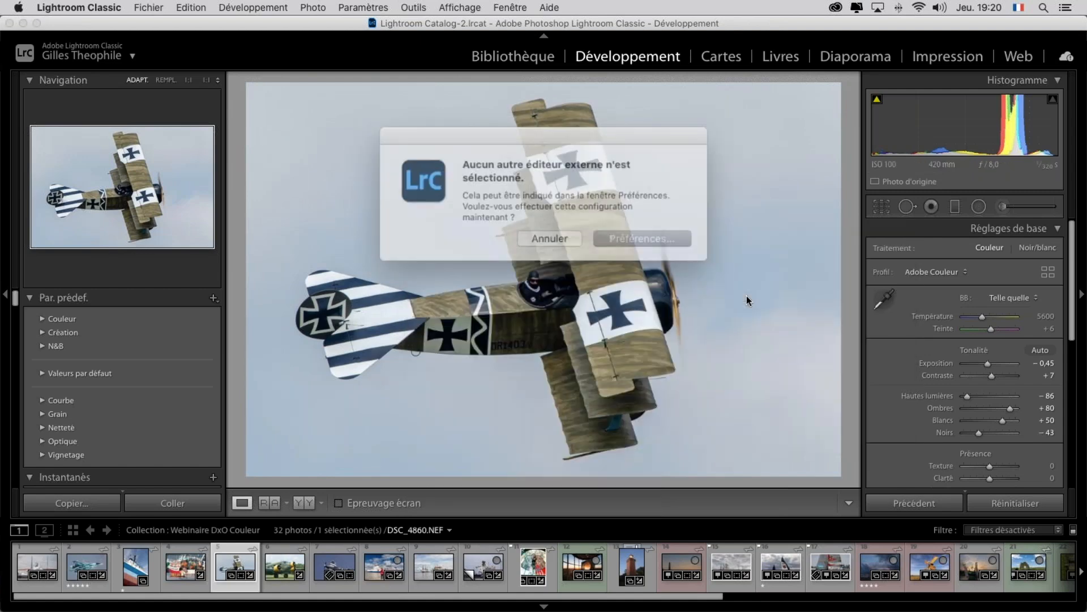
right_click(510, 202)
mouse_move(614, 323)
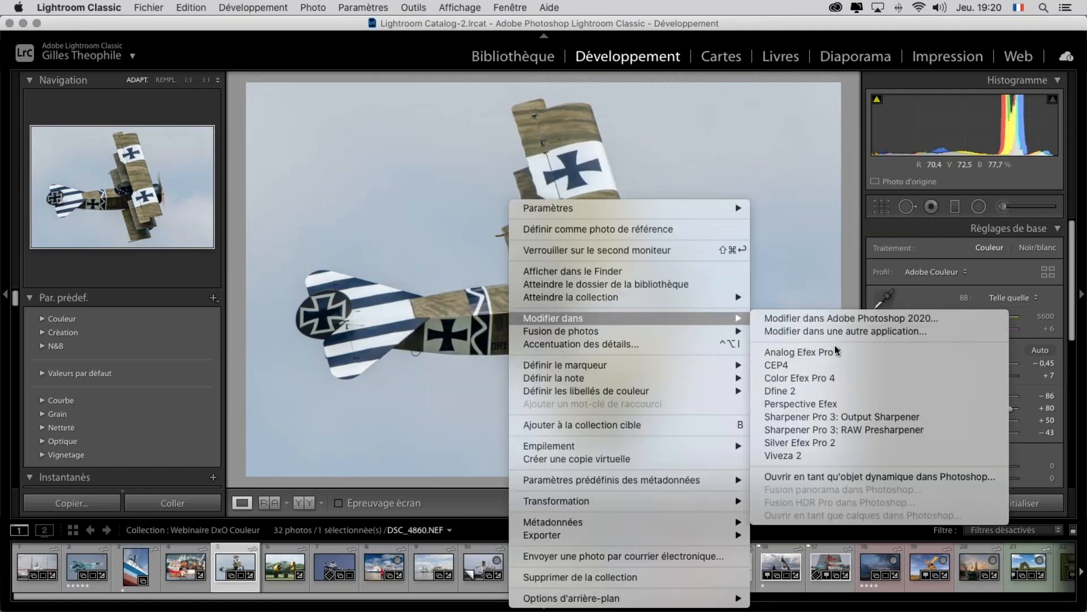
left_click(804, 364)
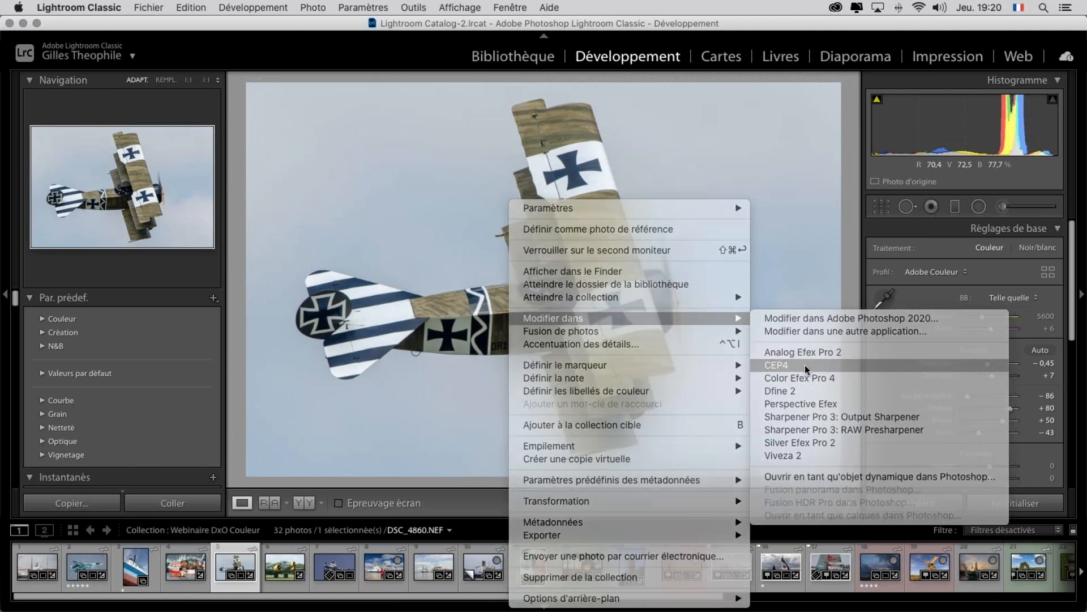
left_click(550, 234)
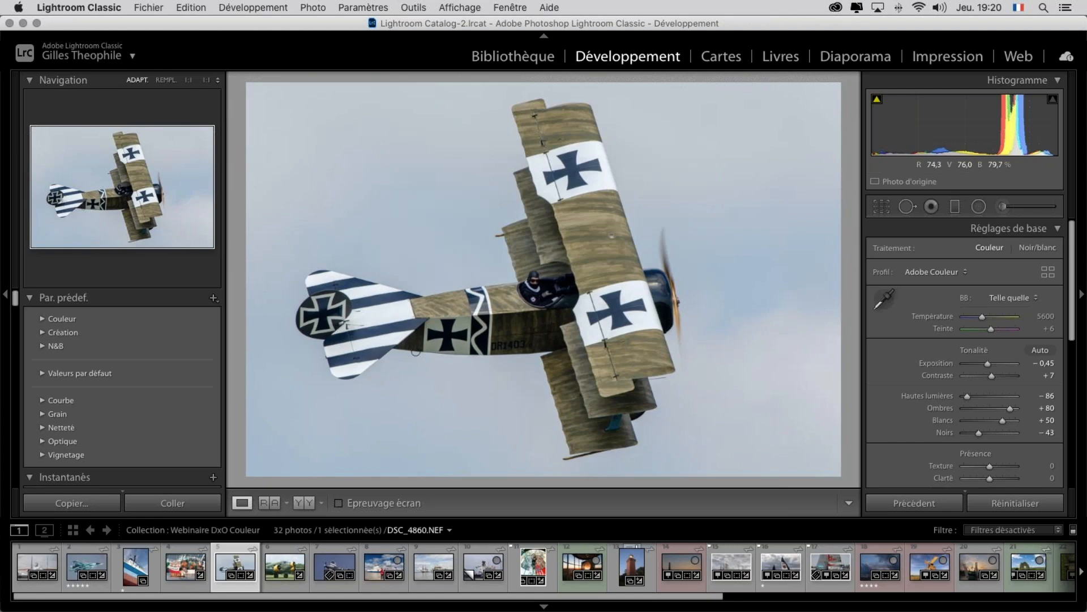
- Assign the Color Efex Pro 4 application to the CEP4 additional external editor preset, starting from another attempt to edit the biplane photo
right_click(436, 204)
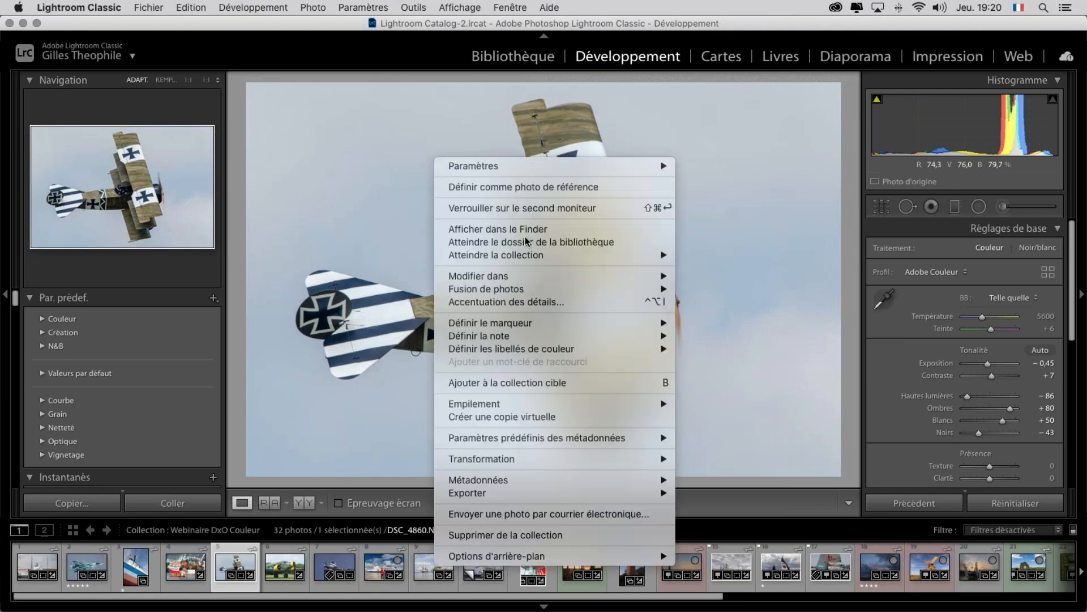
mouse_move(610, 283)
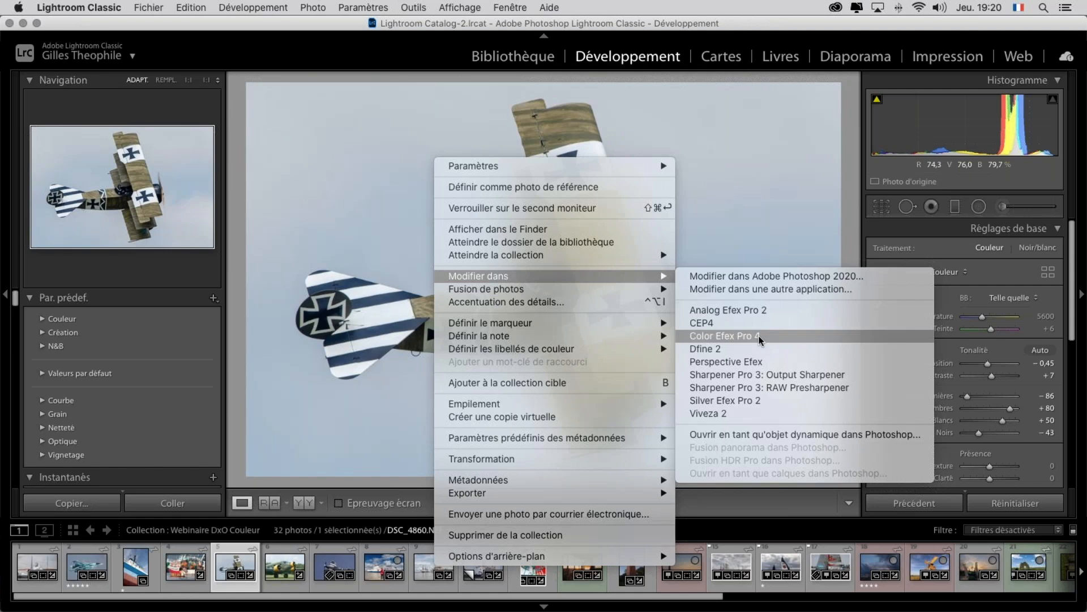
left_click(759, 336)
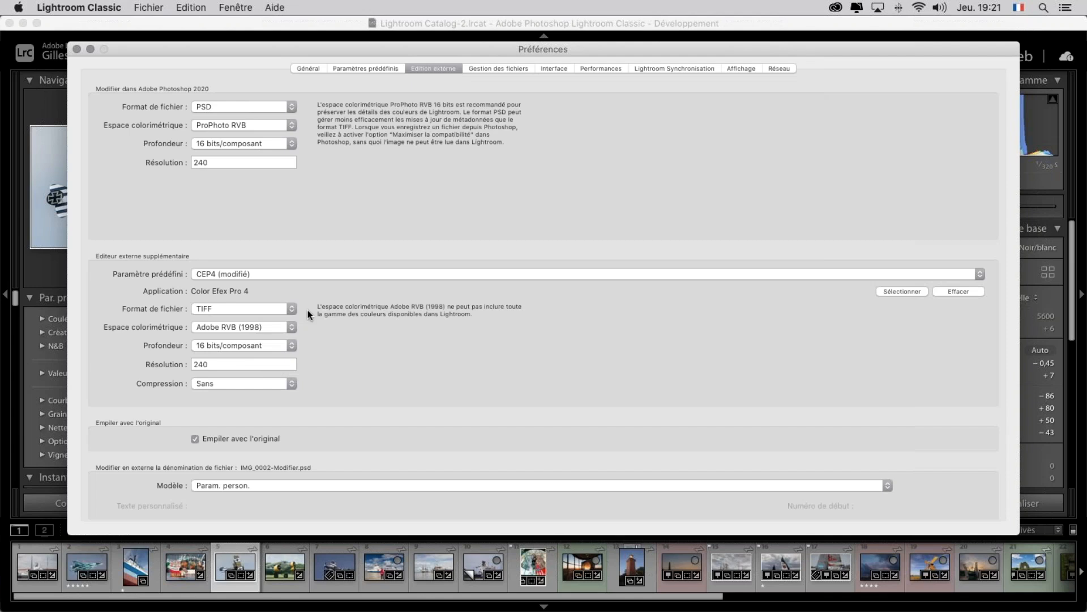
left_click(981, 278)
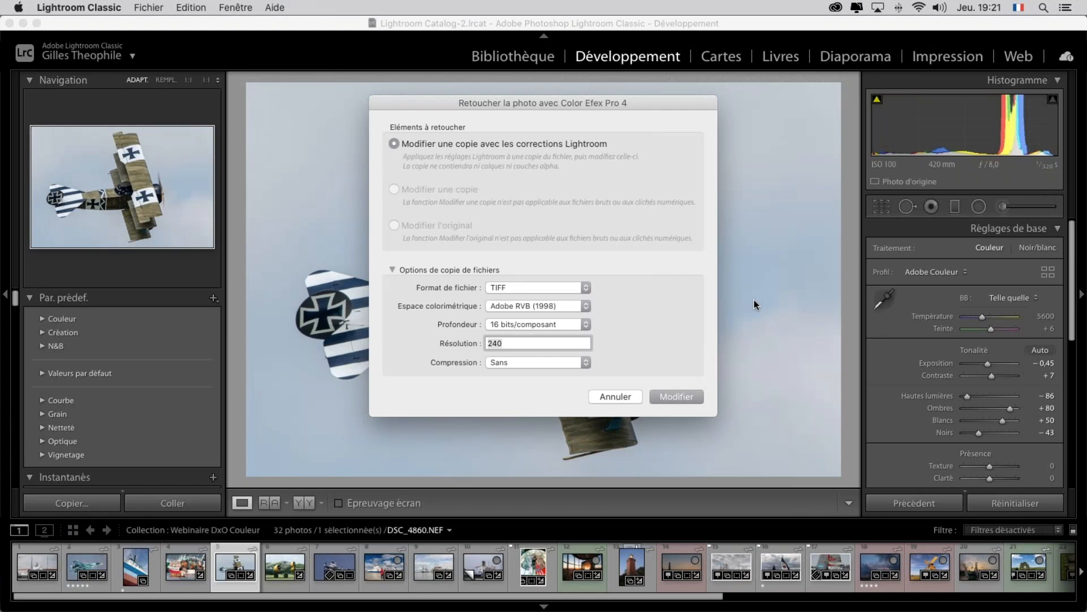
- Cancel the pending retouch dialog, and reopen the biplane photo in Color Efex Pro 4 as the copy DSC_4860-Modifier.tif
left_click(614, 397)
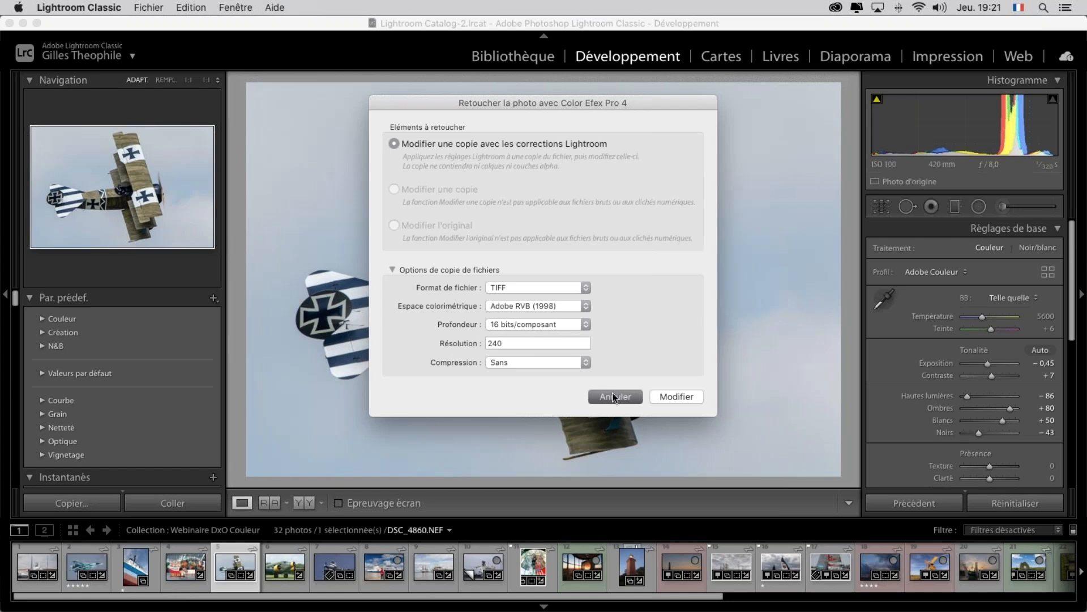
left_click(612, 394)
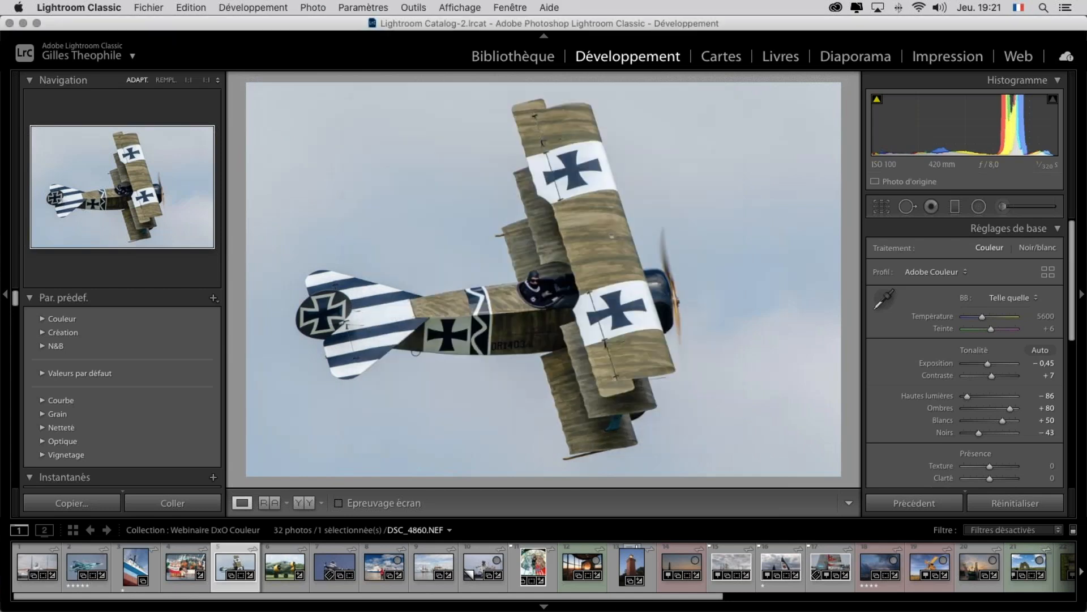
right_click(453, 191)
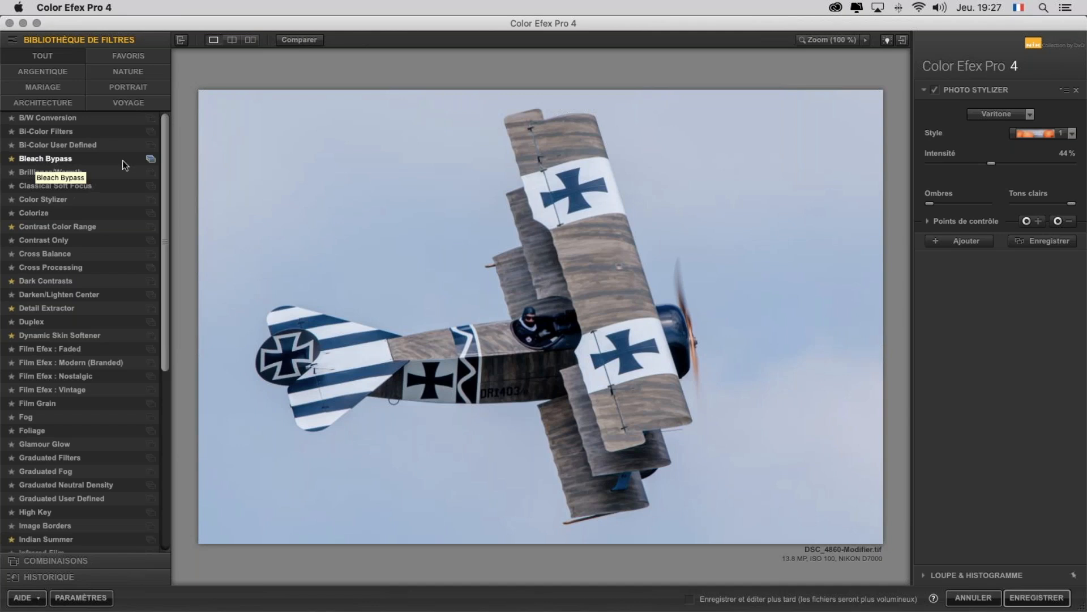
- Browse the Bleach Bypass filter's preset variations and apply 01 - Normal to the biplane photo
left_click(152, 160)
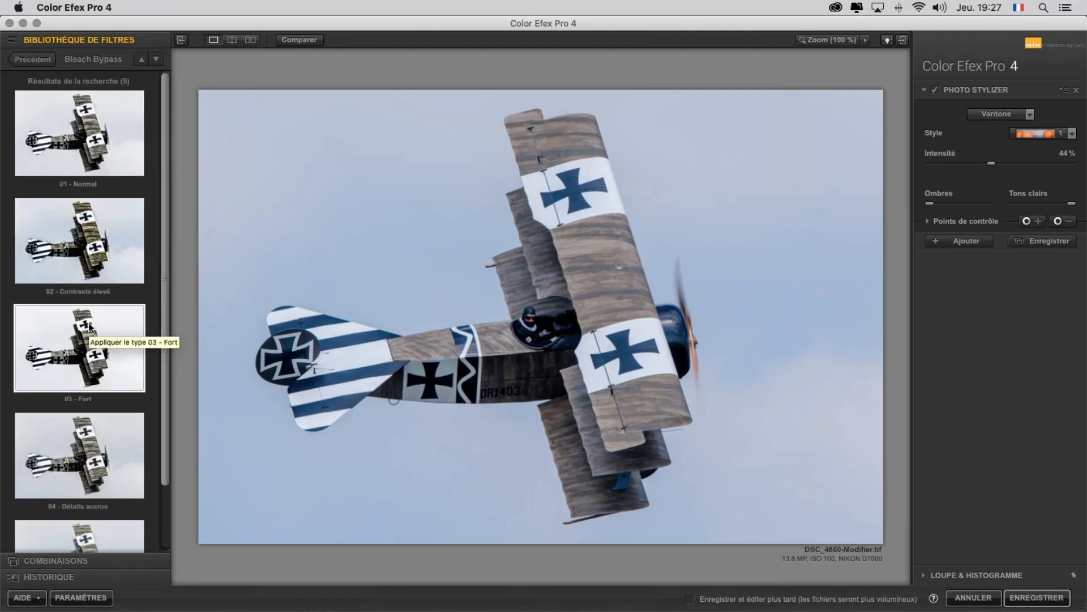
scroll(91, 407, "down", 1)
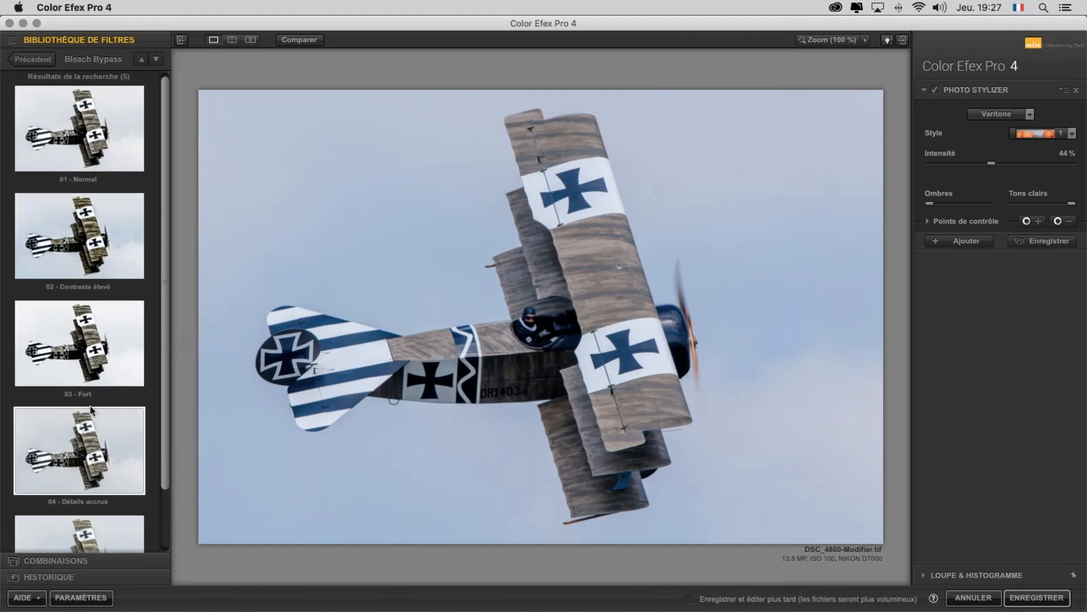
scroll(90, 405, "down", 3)
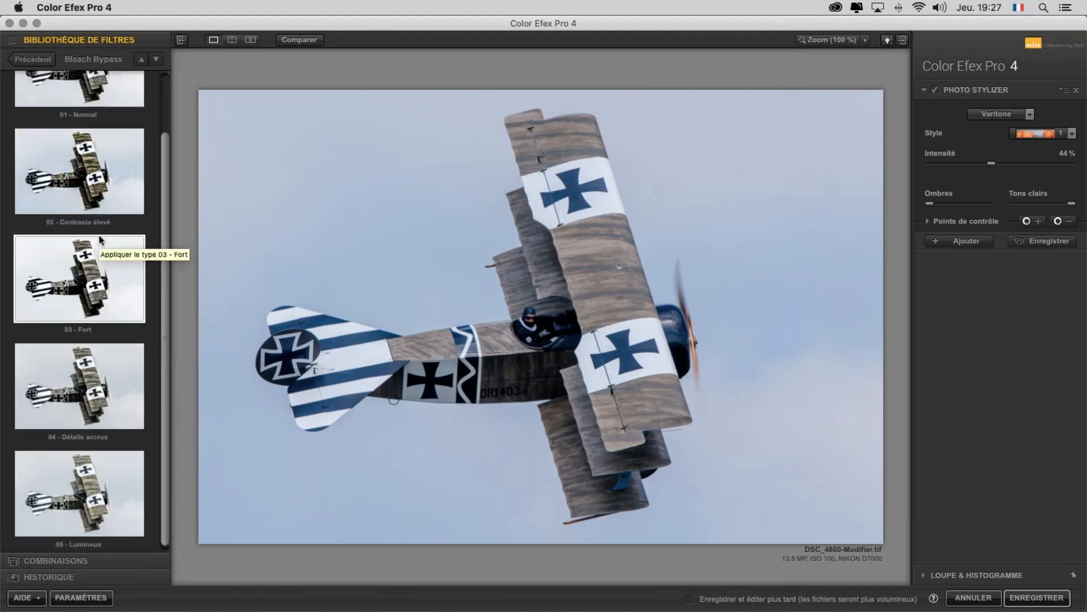
scroll(98, 236, "up", 3)
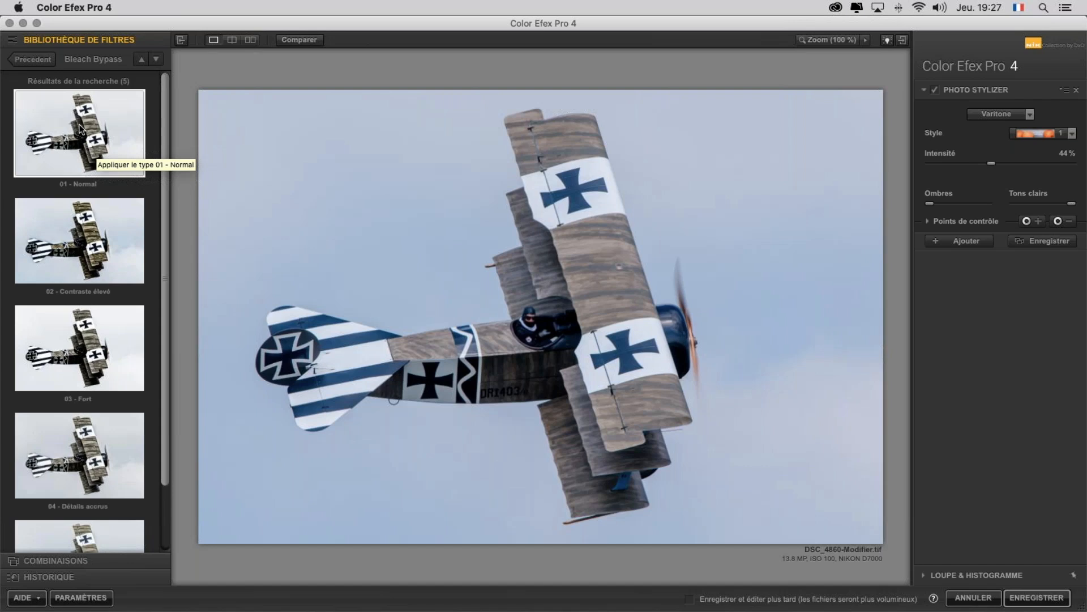
left_click(81, 130)
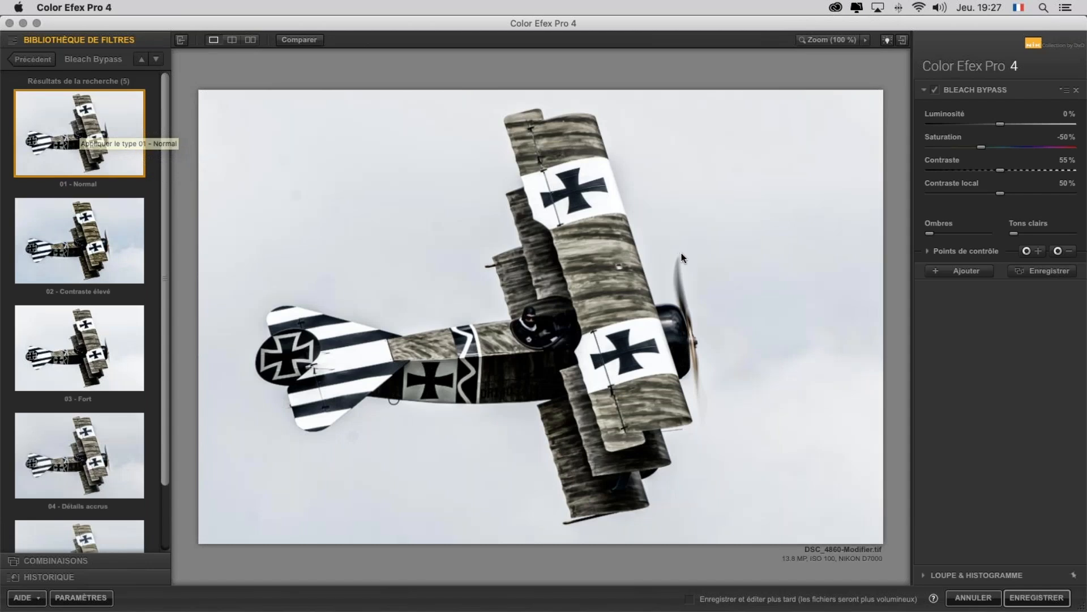
- Return to the full filter list and apply Bleach Bypass to the photo in place of Cross Balance
left_click(33, 60)
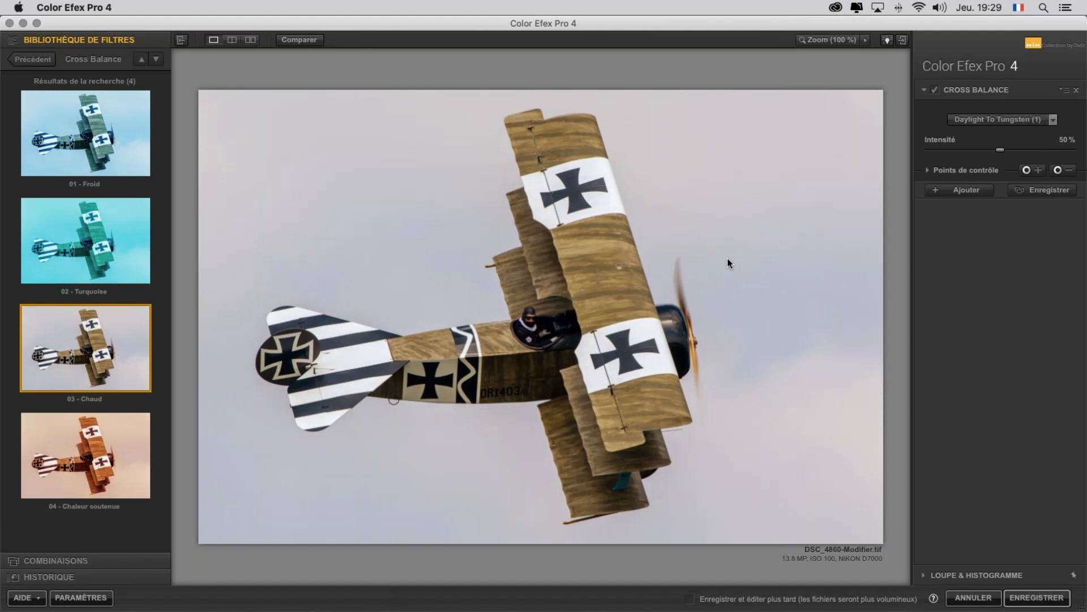
left_click(35, 60)
left_click(13, 160)
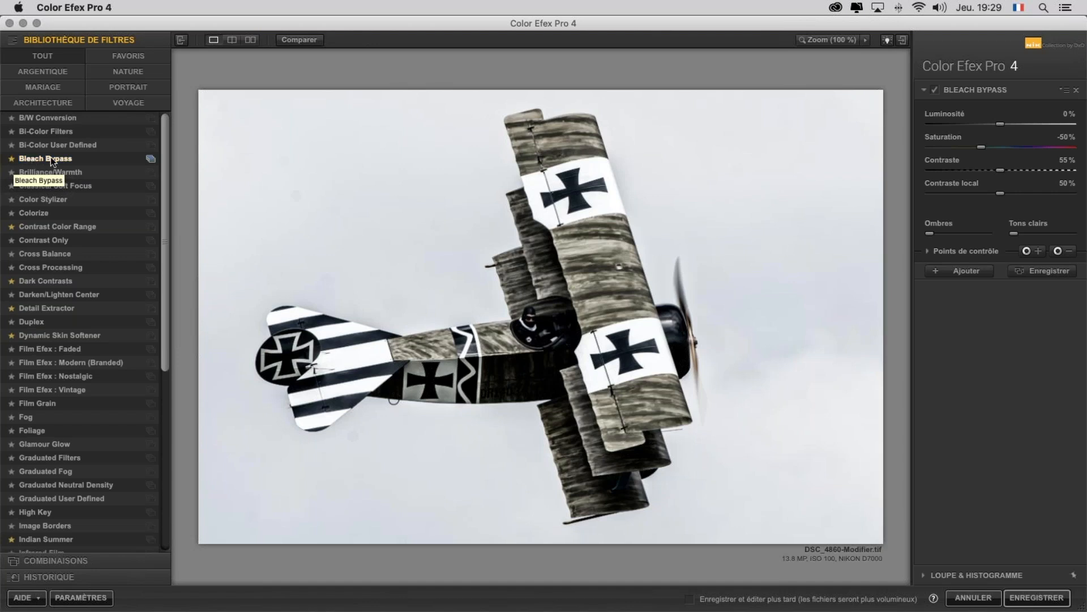
- Add the Brilliance/Warmth filter to the favourites, checking the favourites list before and after, and return to the full filter list
left_click(131, 56)
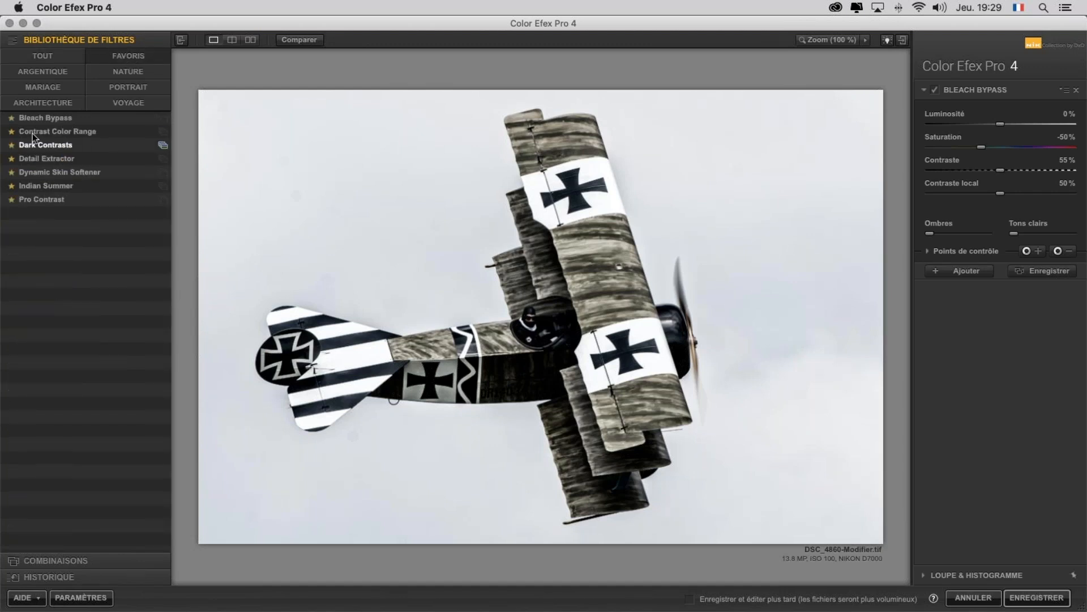
left_click(46, 55)
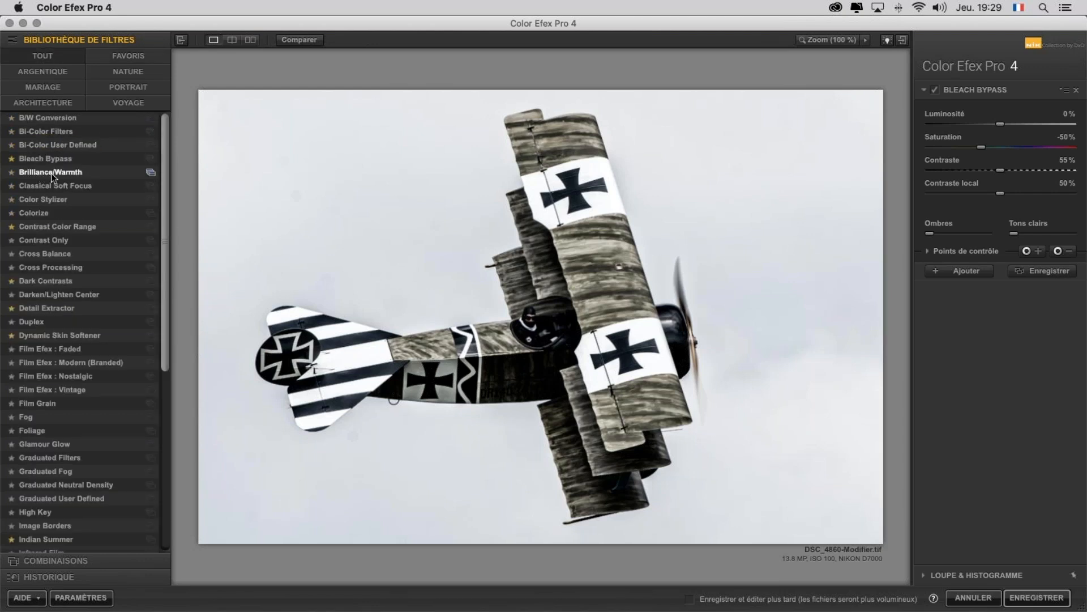
left_click(11, 173)
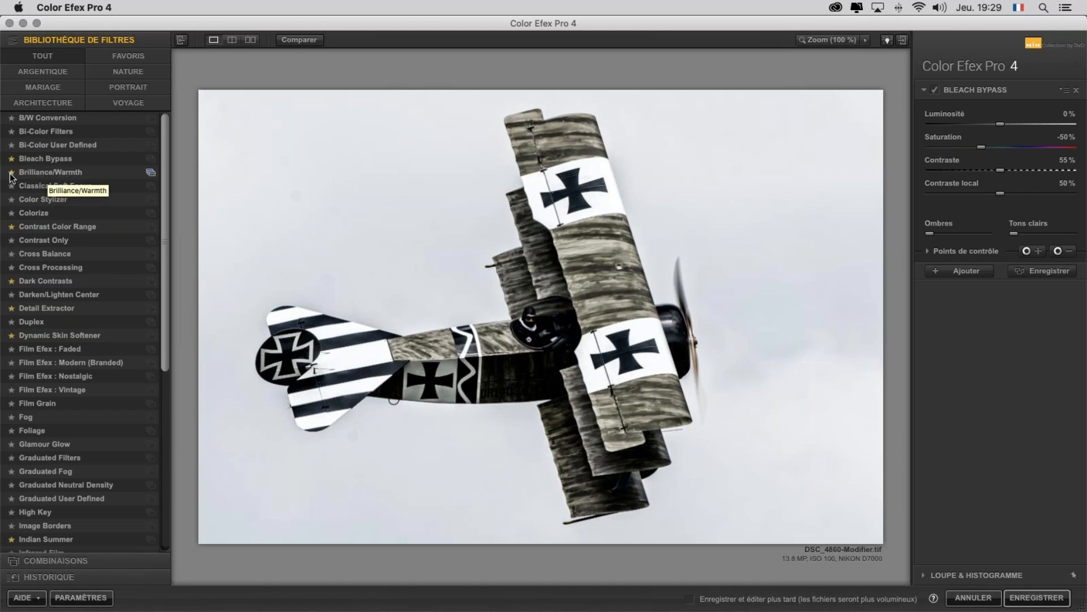
left_click(128, 59)
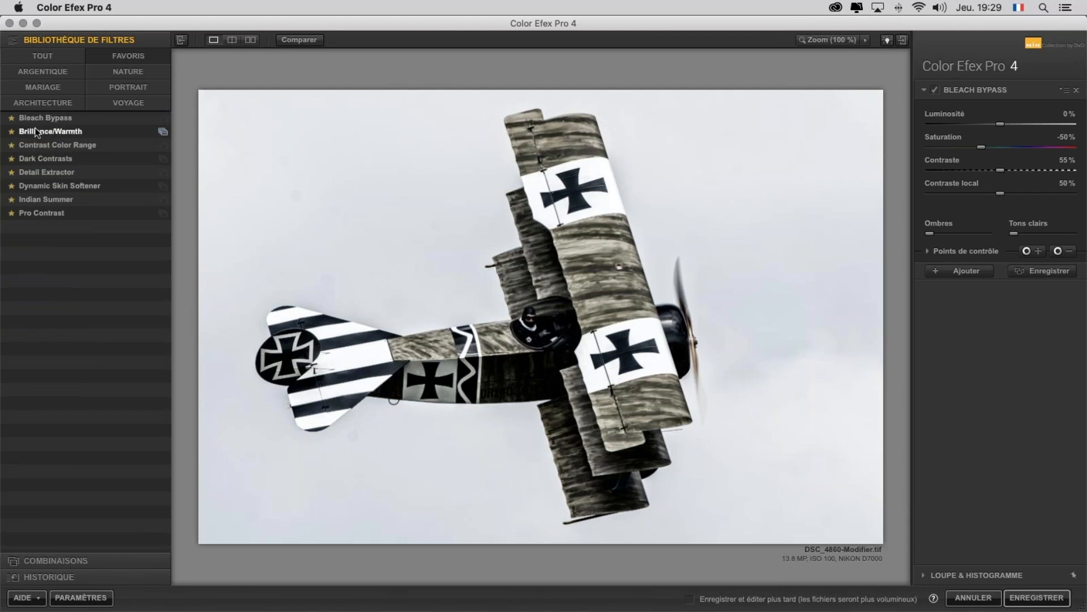
left_click(43, 55)
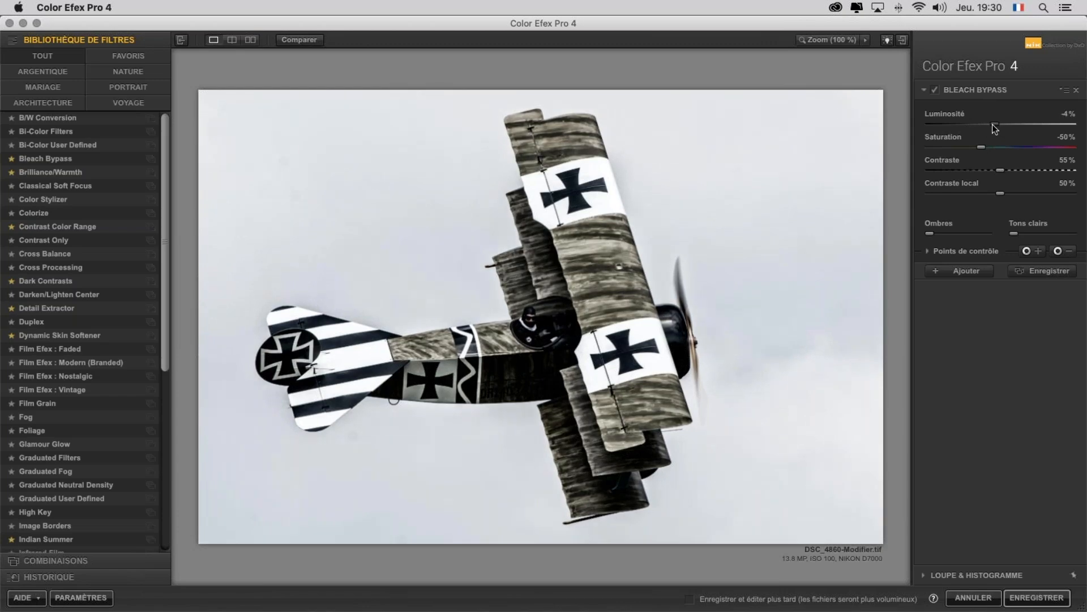
- Set Bleach Bypass luminosity to 2% and saturation to -13%, adjust its local contrast, and save the result back to Lightroom
left_click_drag(991, 128, 1030, 153)
left_click(986, 149)
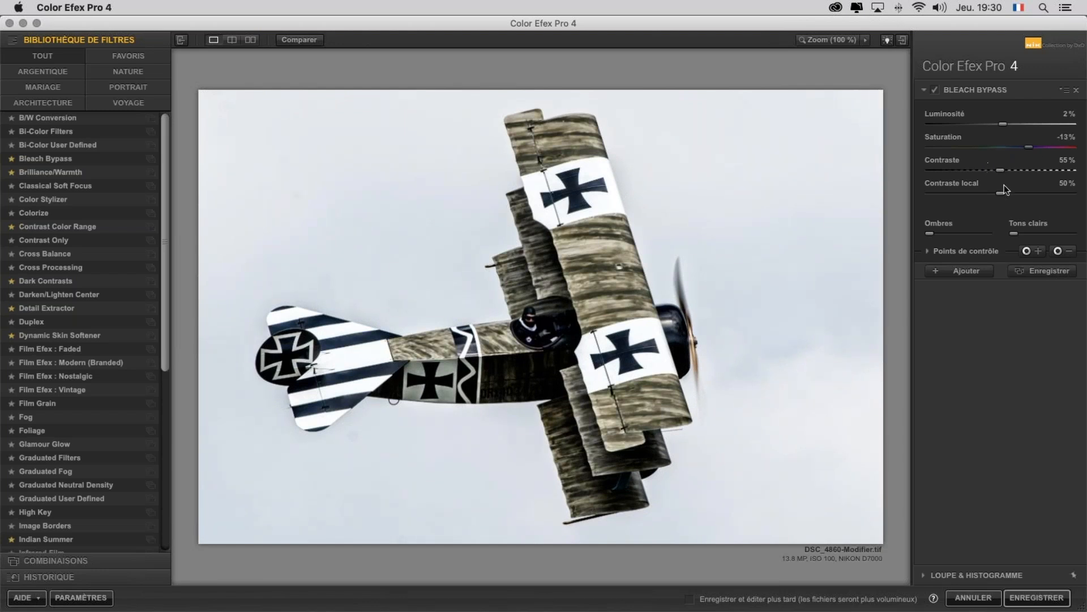
left_click_drag(1003, 197, 1007, 195)
left_click(1044, 598)
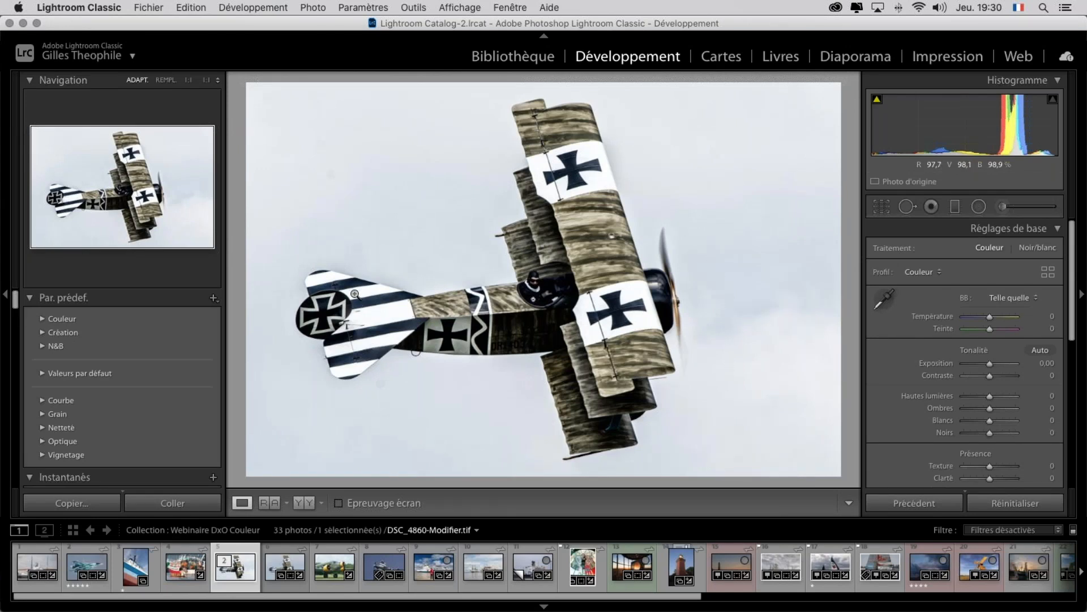
- Compare the edited DSC_4860-Modifier.tif with the original DSC_4860.NEF in the Lightroom filmstrip
left_click(242, 563)
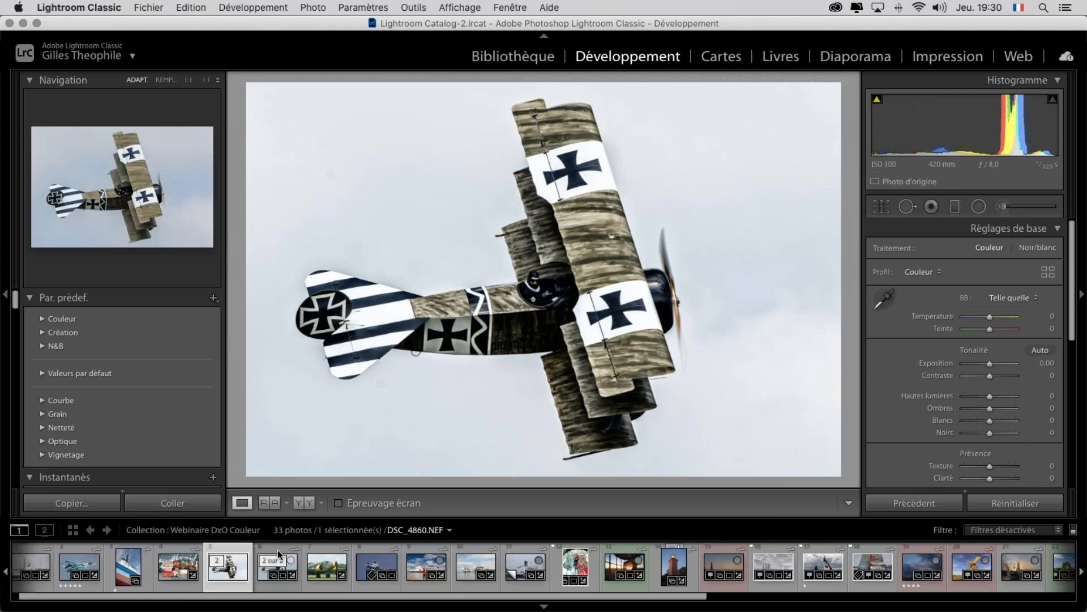
left_click(277, 554)
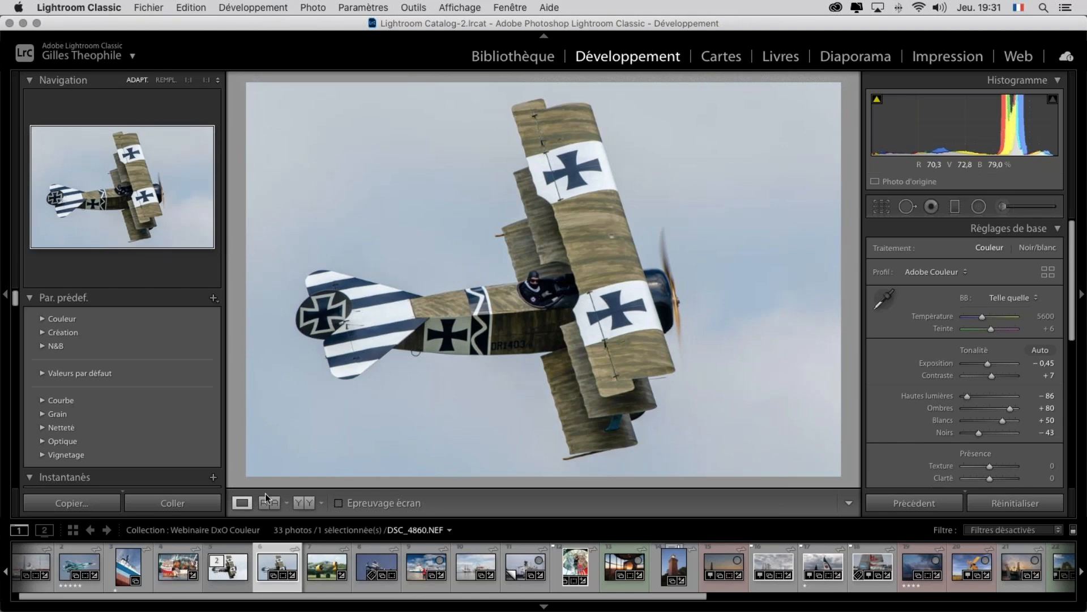
left_click(234, 552)
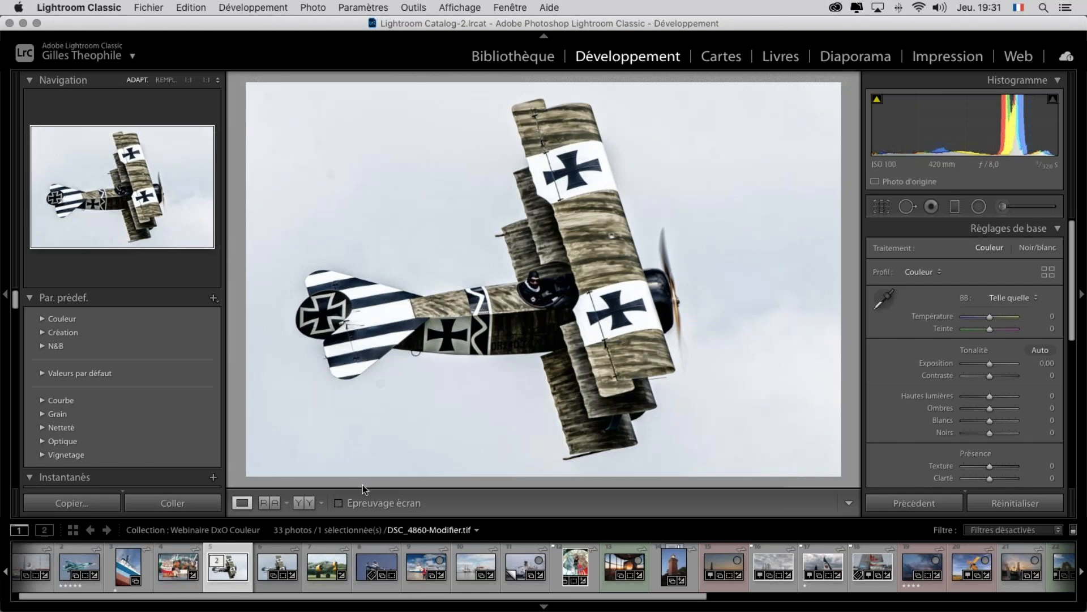
left_click(280, 558)
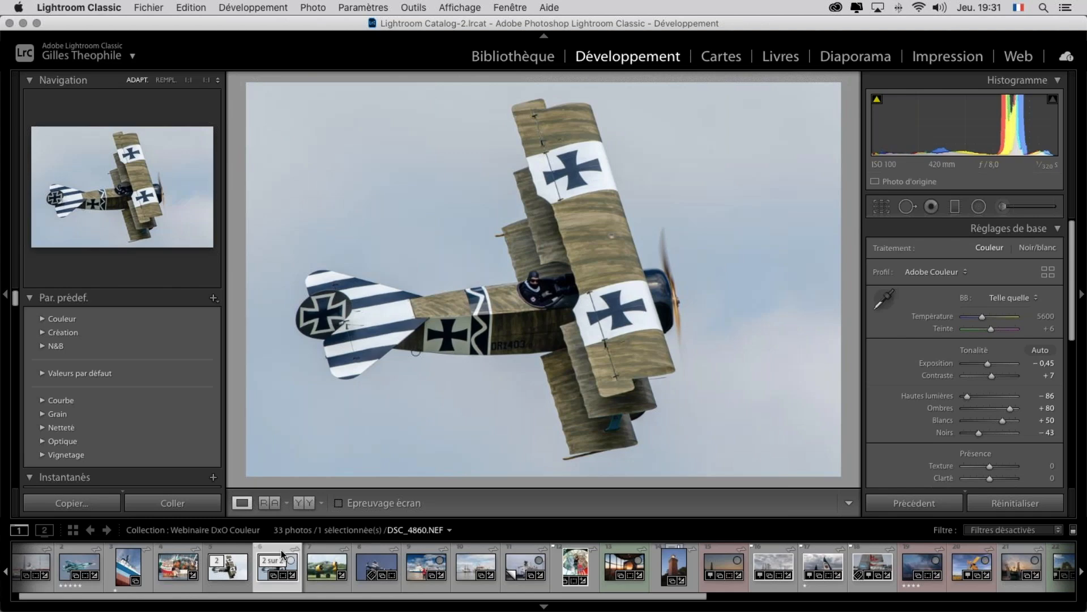
right_click(463, 180)
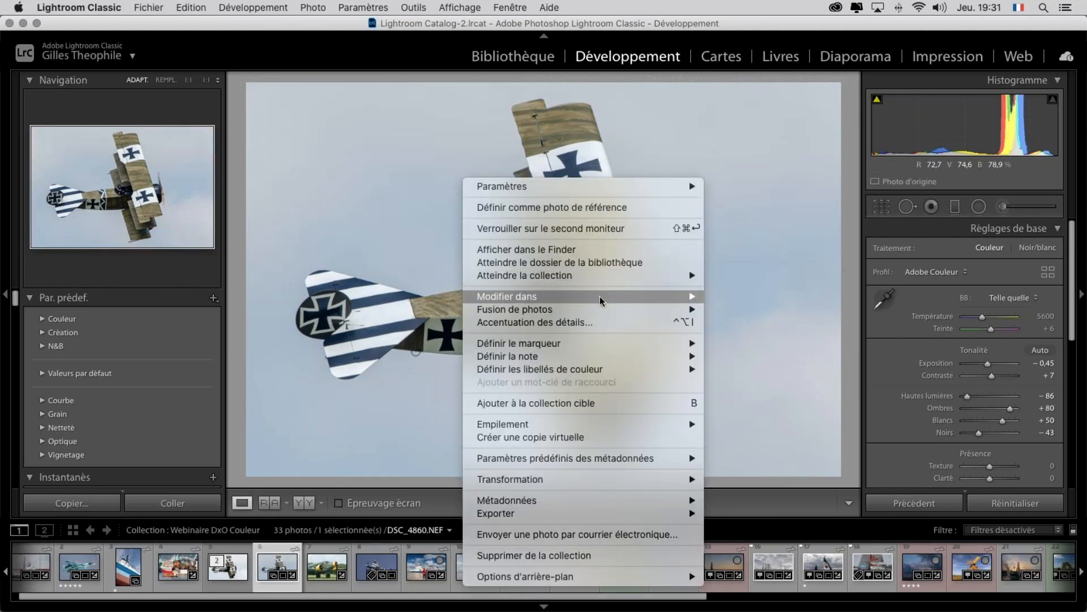
mouse_move(599, 297)
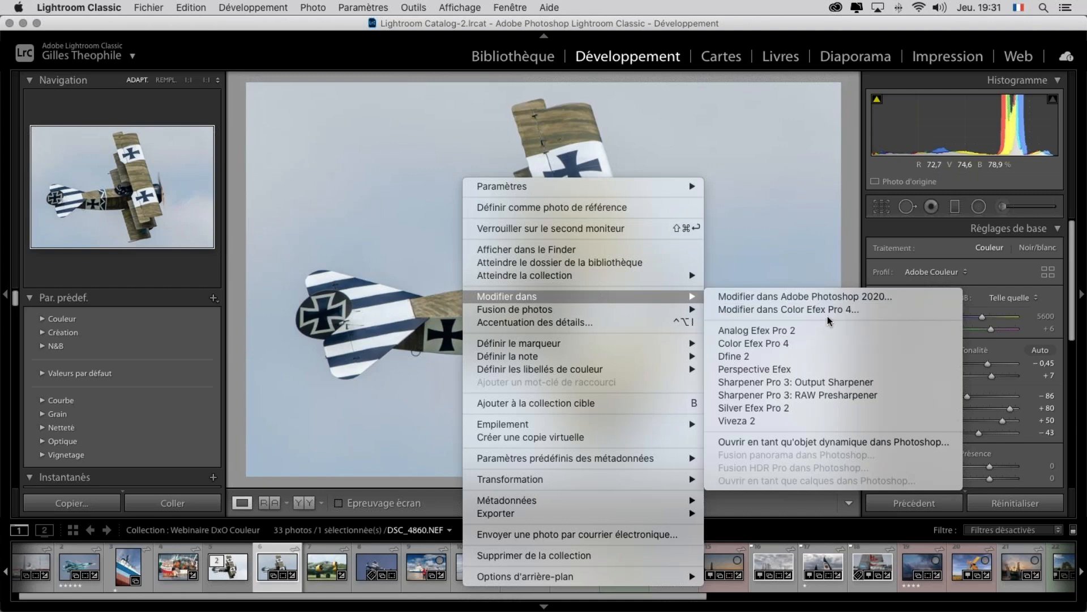
left_click(852, 151)
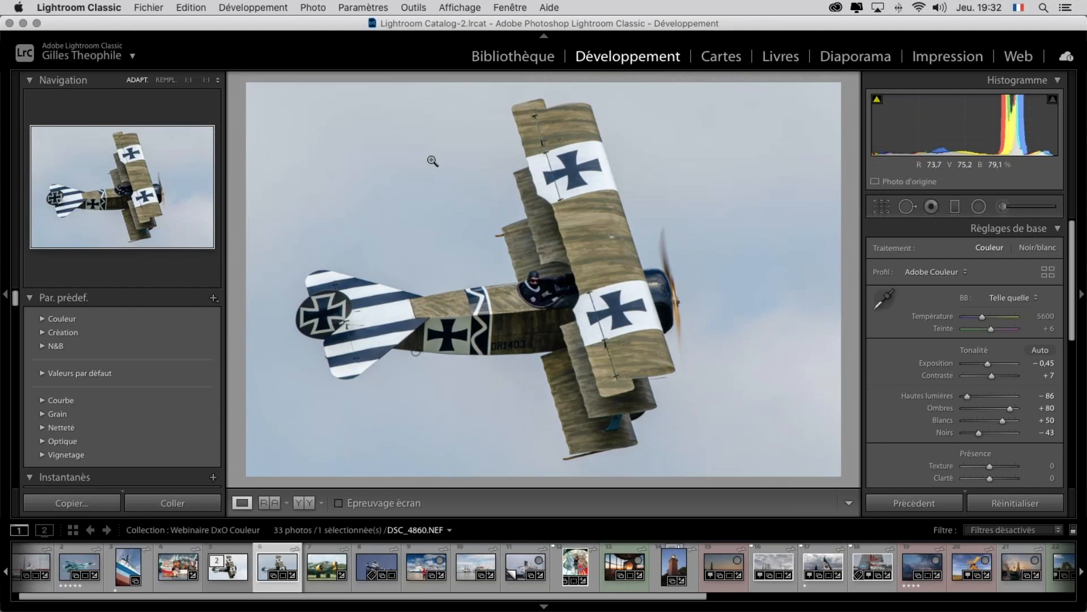
- Open a TIFF copy of DSC_4860.NEF with its Lightroom corrections in Color Efex Pro 4
right_click(410, 145)
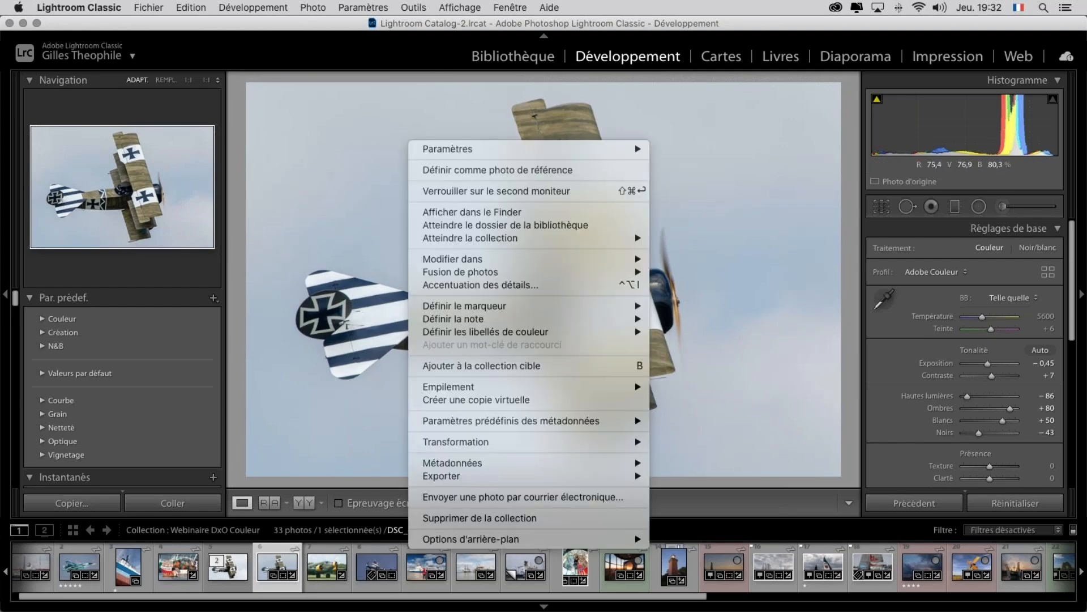
mouse_move(607, 259)
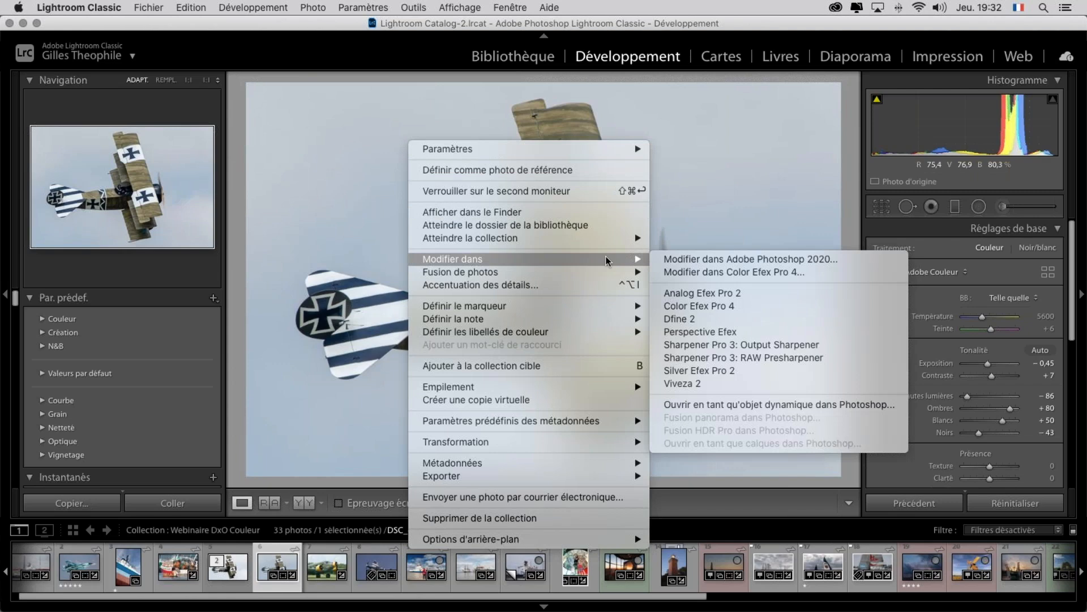
left_click(724, 306)
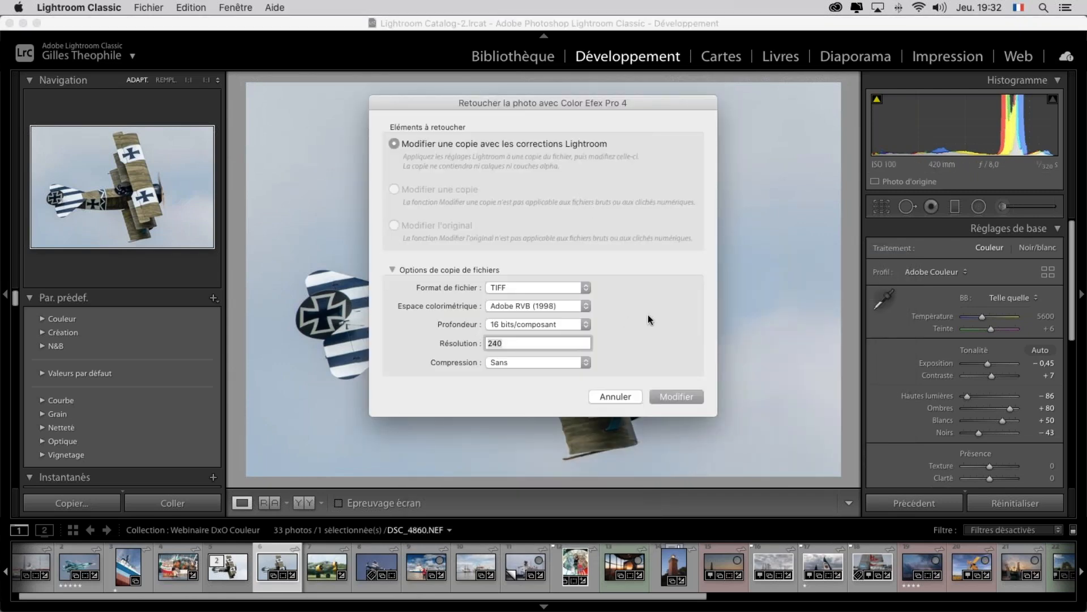
left_click(682, 397)
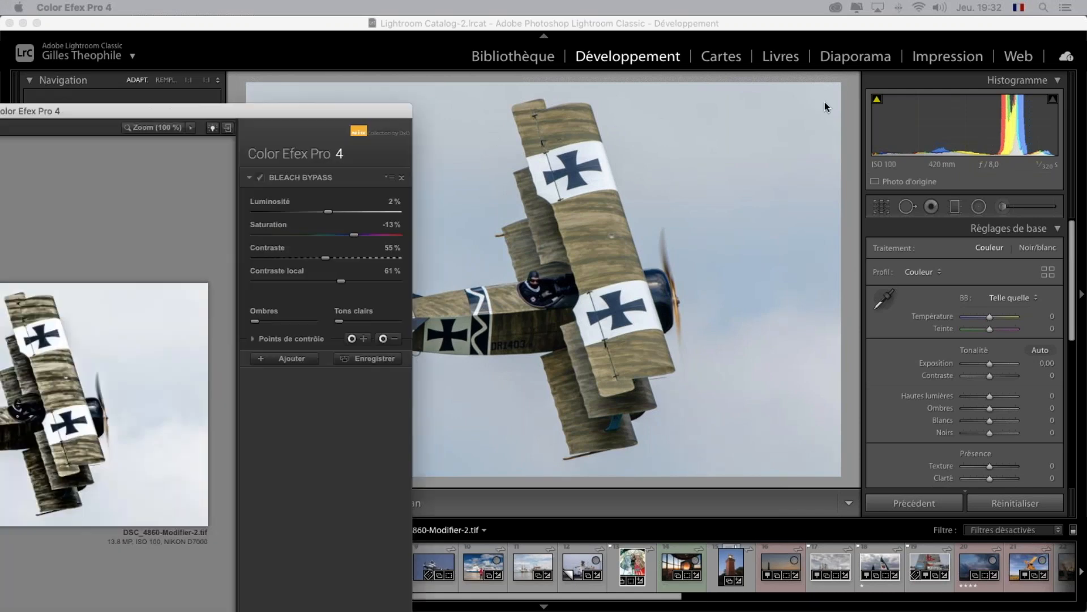
- Move the Color Efex Pro 4 window fully into view and enlarge it to fill the screen
left_click_drag(825, 102, 947, 74)
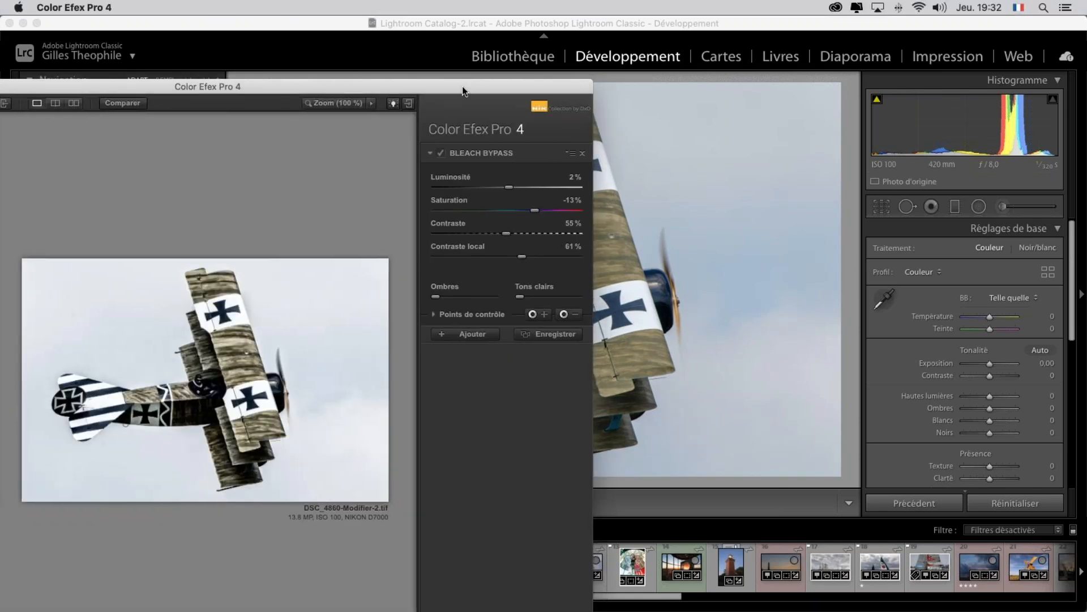
left_click_drag(474, 87, 502, 87)
double_click(502, 87)
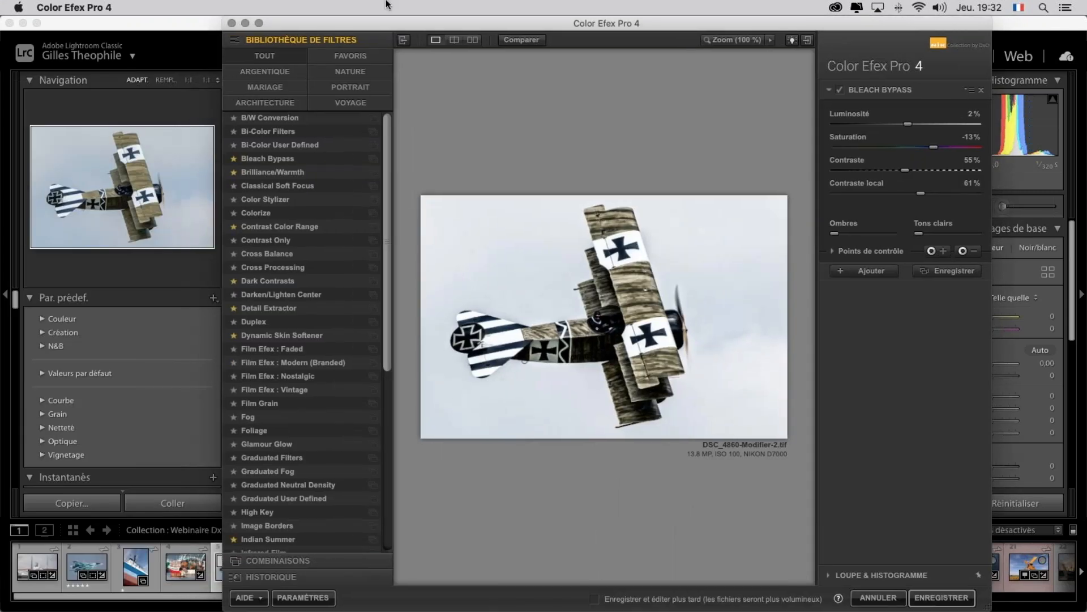
left_click(260, 24)
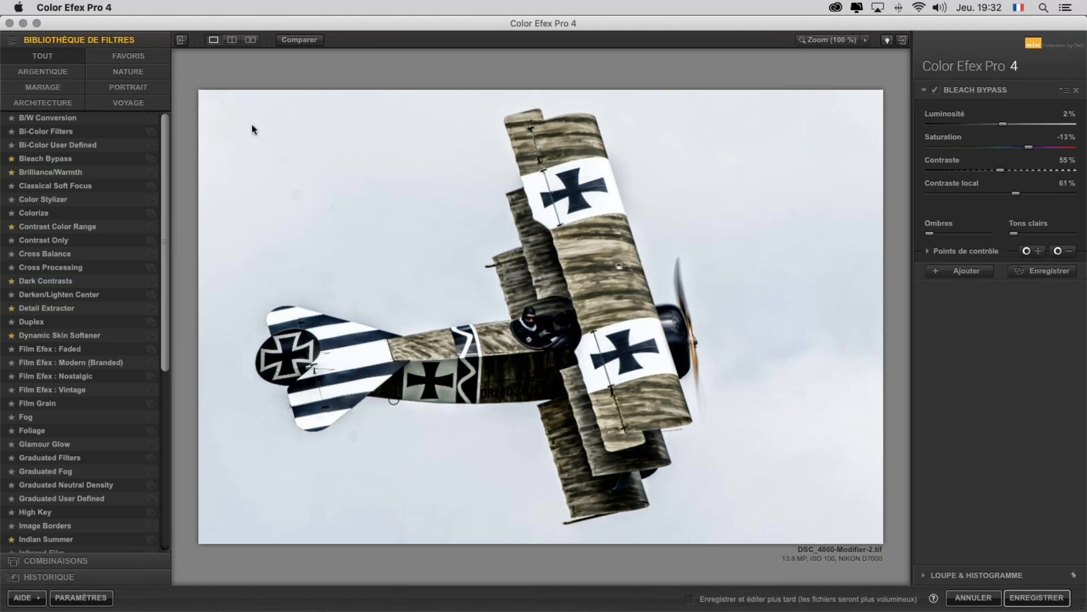
- Compare the photo with its unfiltered version, and apply the Dark Contrasts filter in place of Bleach Bypass
left_click(301, 40)
left_click(301, 41)
scroll(165, 225, "down", 2)
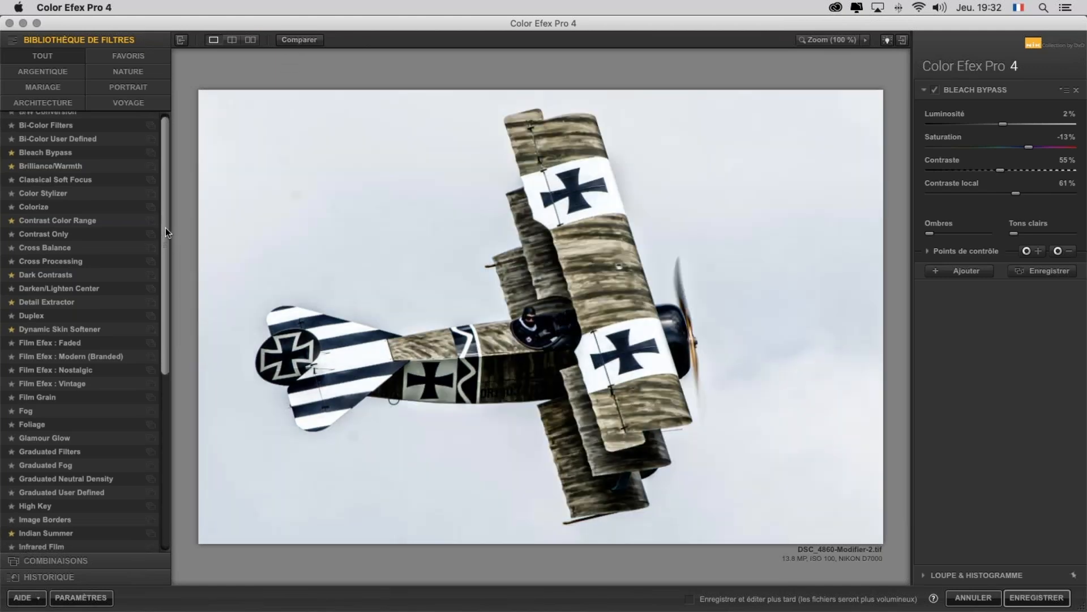
left_click(49, 259)
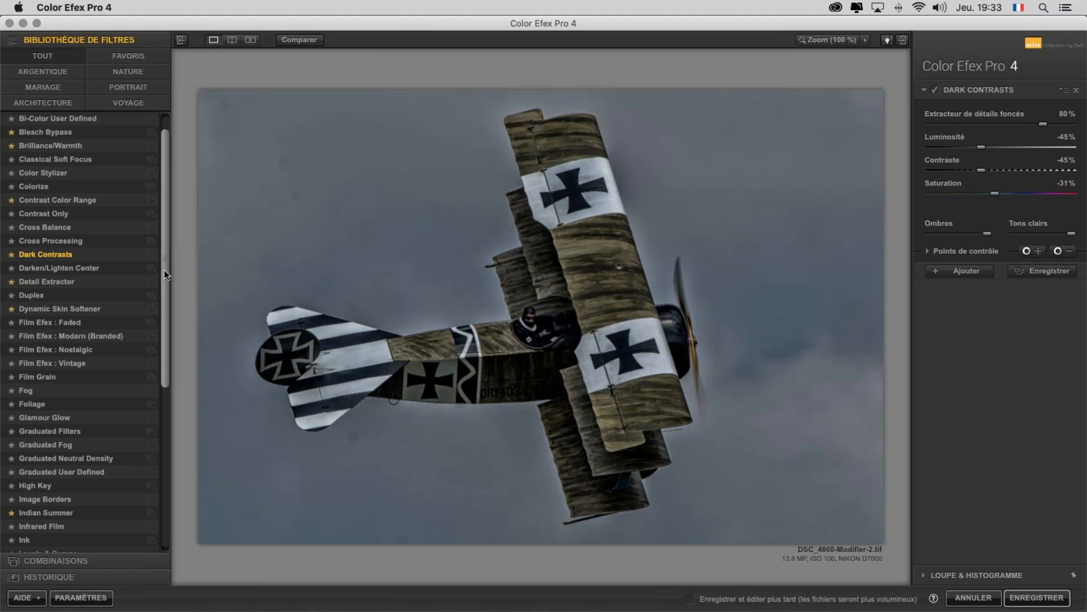
- Apply Pro Contrast from the favourites with contrast correction 11% and dynamic contrast 56%, and save with the option to edit later enabled
left_click(130, 58)
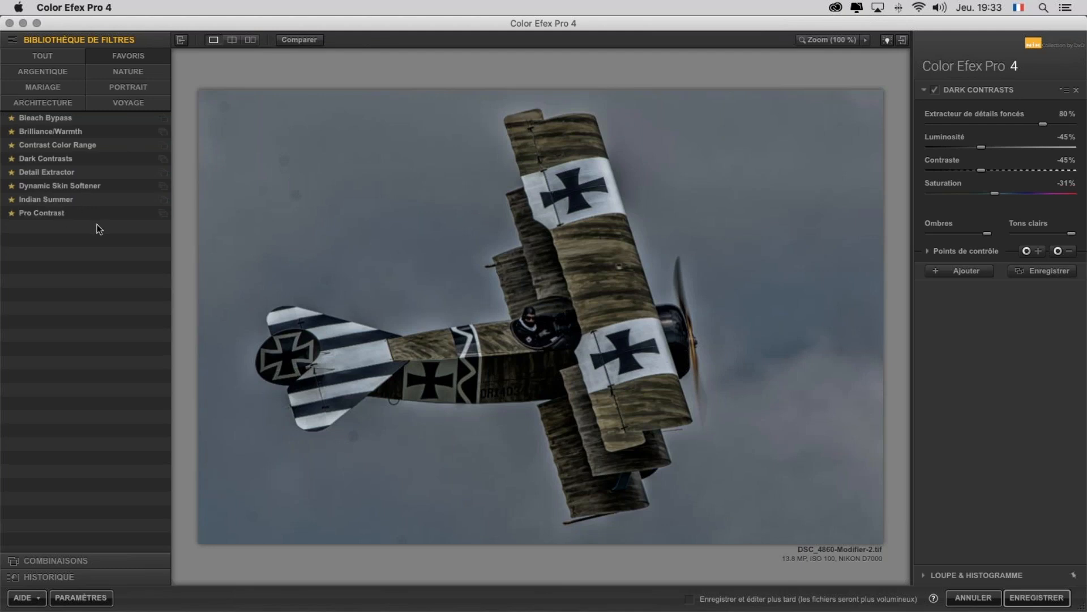
left_click(53, 213)
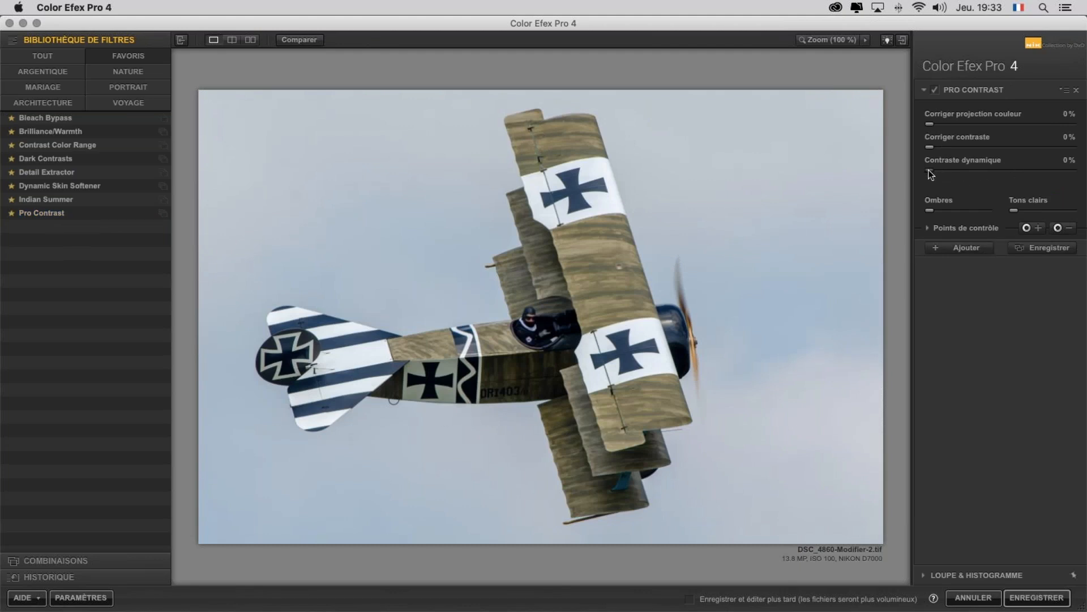
left_click_drag(933, 169, 1002, 179)
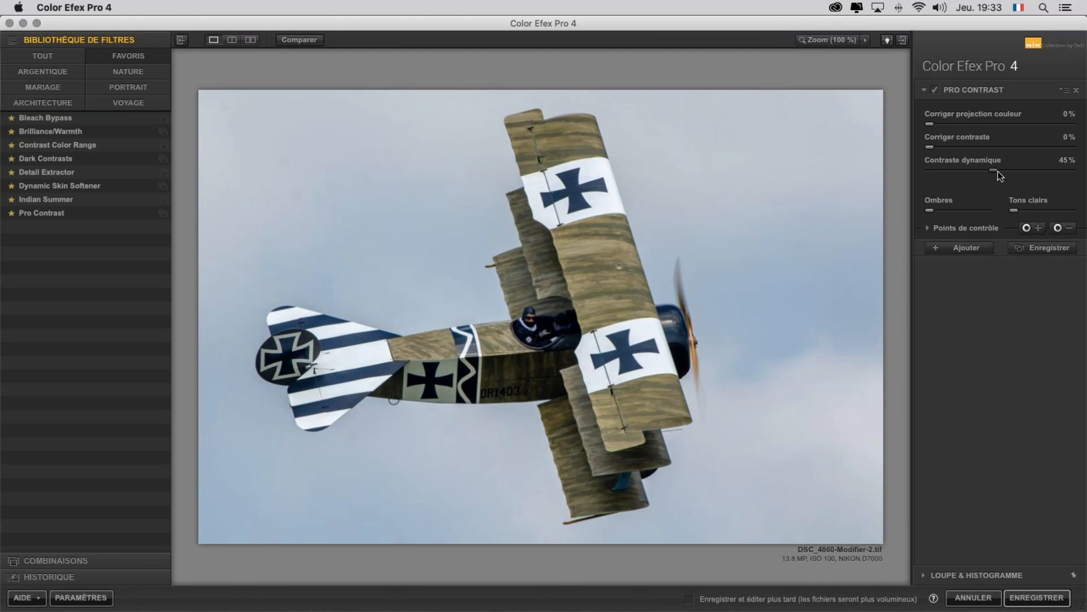
left_click_drag(994, 170, 1011, 171)
mouse_move(930, 145)
left_mouse_down()
mouse_move(960, 149)
mouse_move(947, 149)
left_mouse_up()
left_click(690, 600)
left_click(1045, 601)
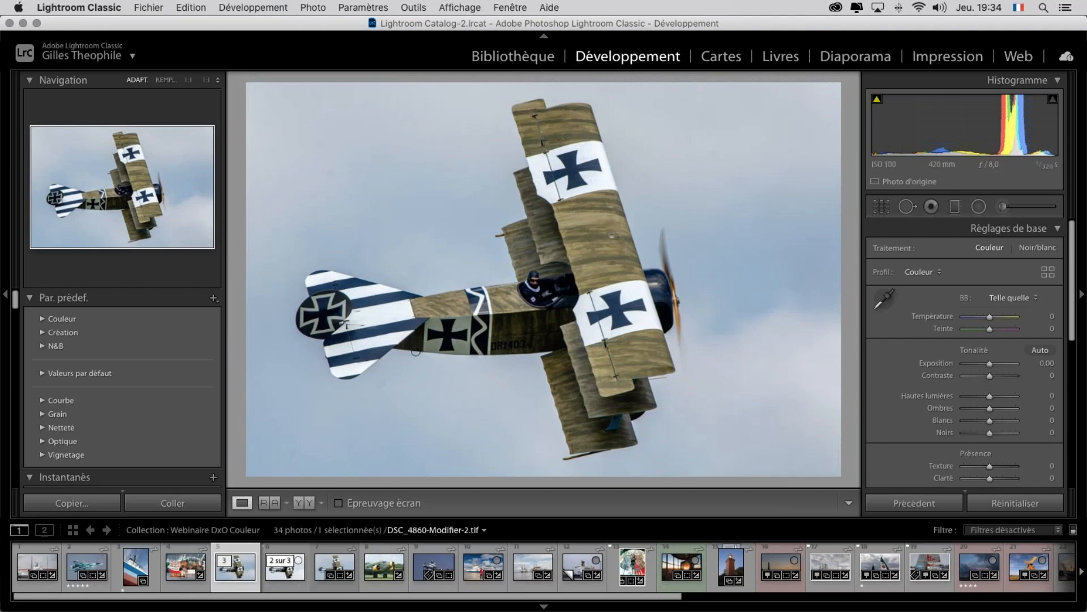
- Reopen DSC_4860-Modifier-2.tif in Color Efex Pro 4 by modifying the original file, and enlarge the window to fill the screen
right_click(239, 573)
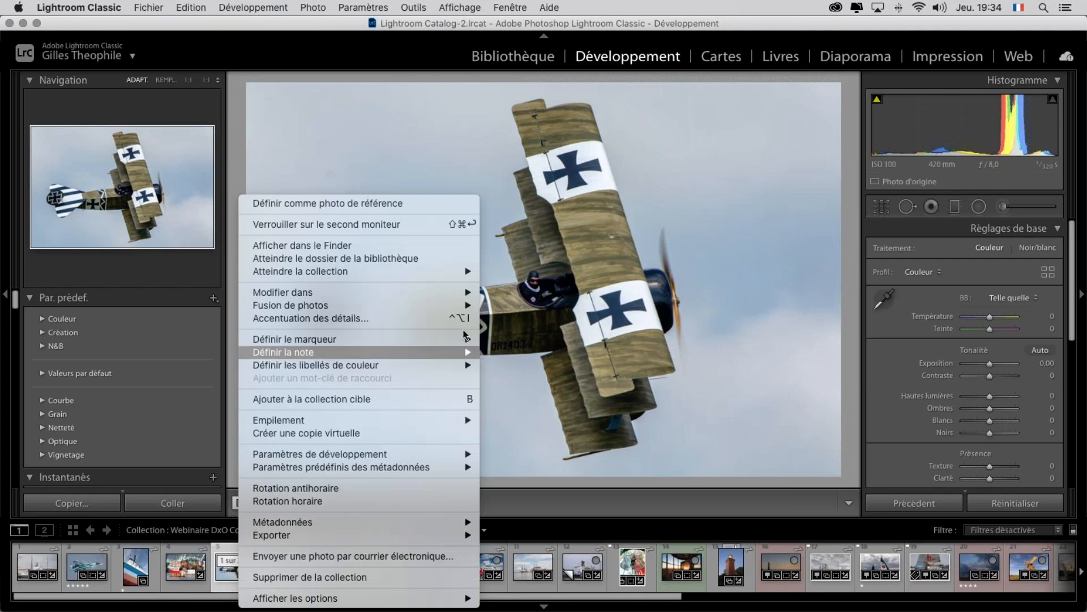
mouse_move(471, 290)
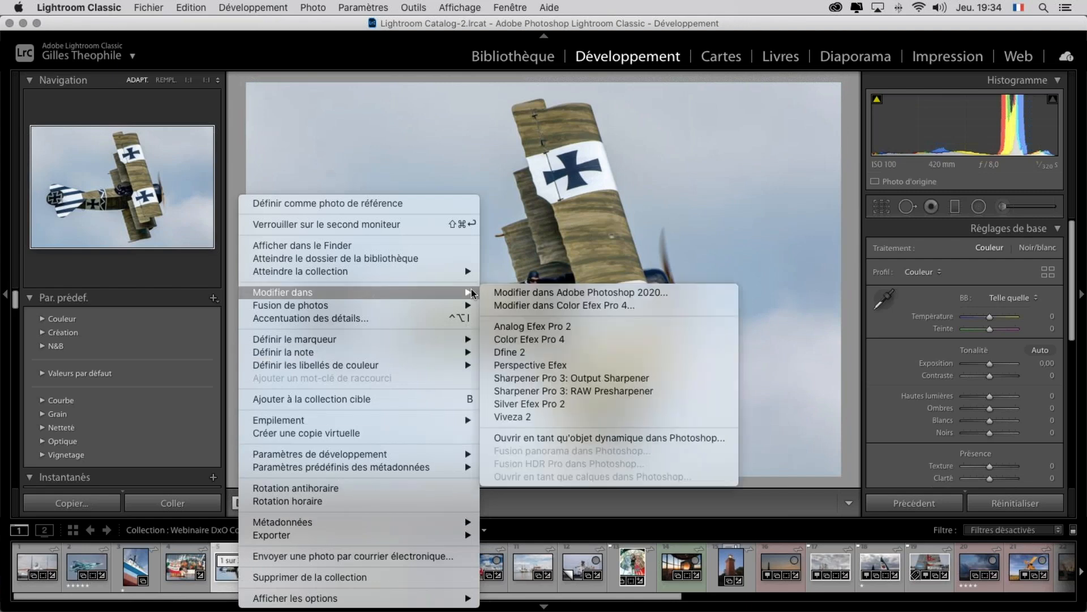
left_click(593, 340)
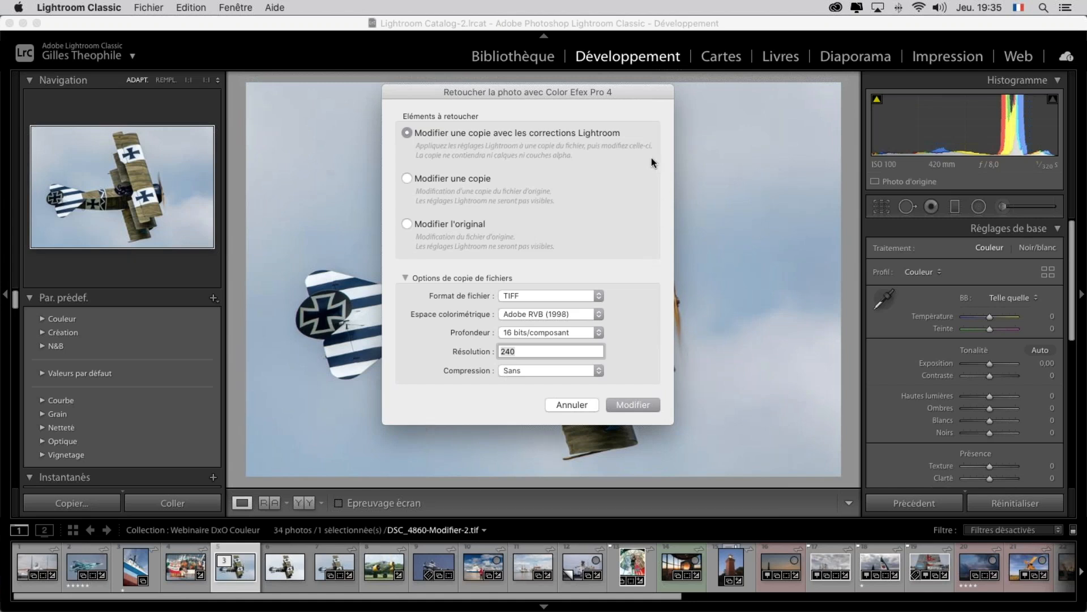
left_click(404, 224)
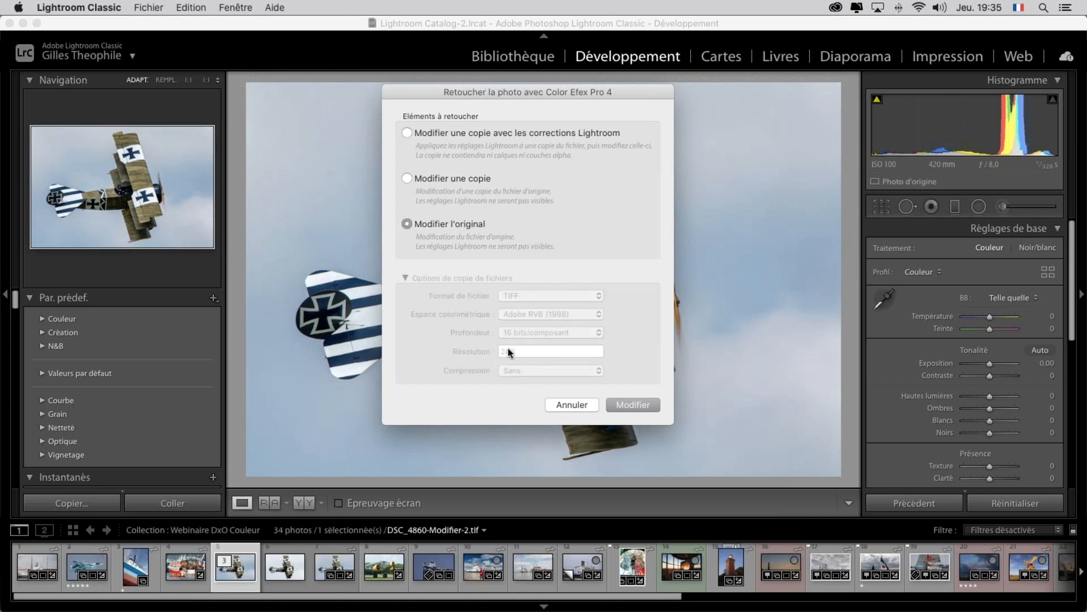
left_click(632, 406)
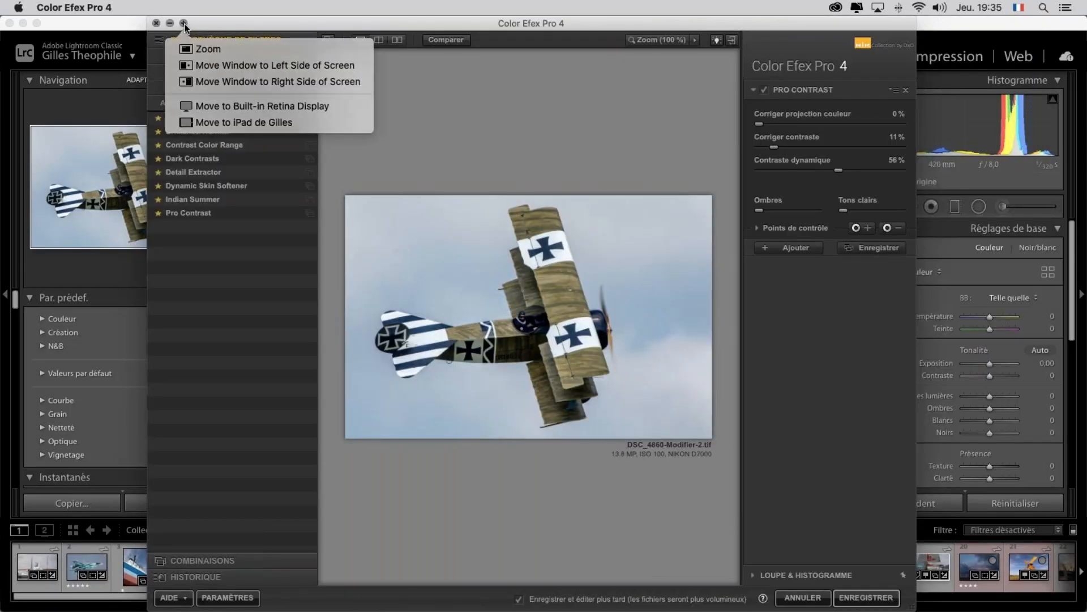
left_click(183, 22, "alt")
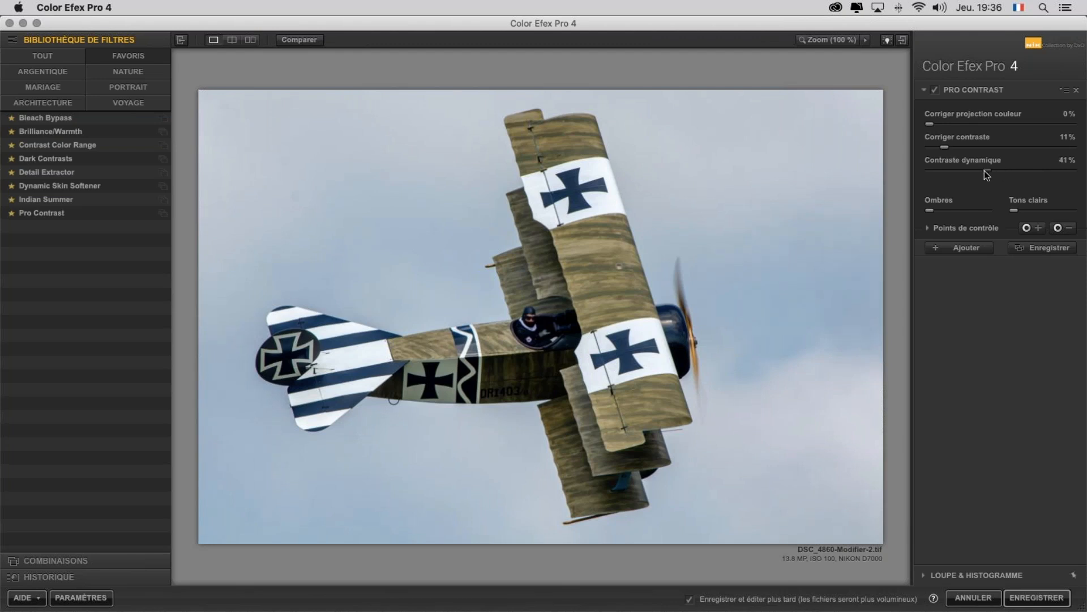
- Set Pro Contrast's dynamic contrast to 10% and add Detail Extractor as a second filter using the 01 - Par défaut preset
left_click_drag(948, 171, 943, 171)
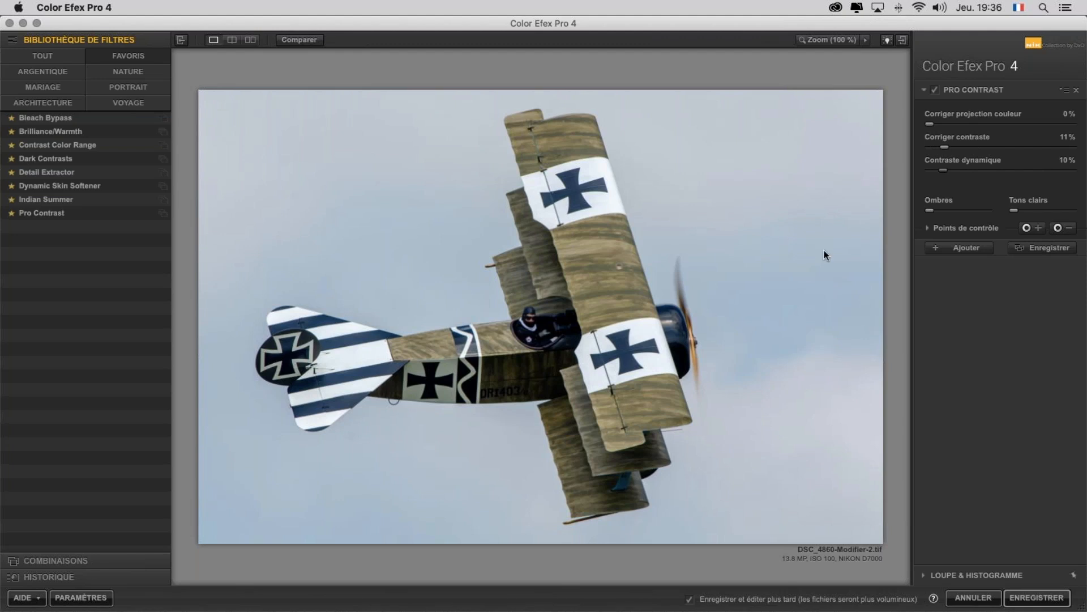
left_click(967, 248)
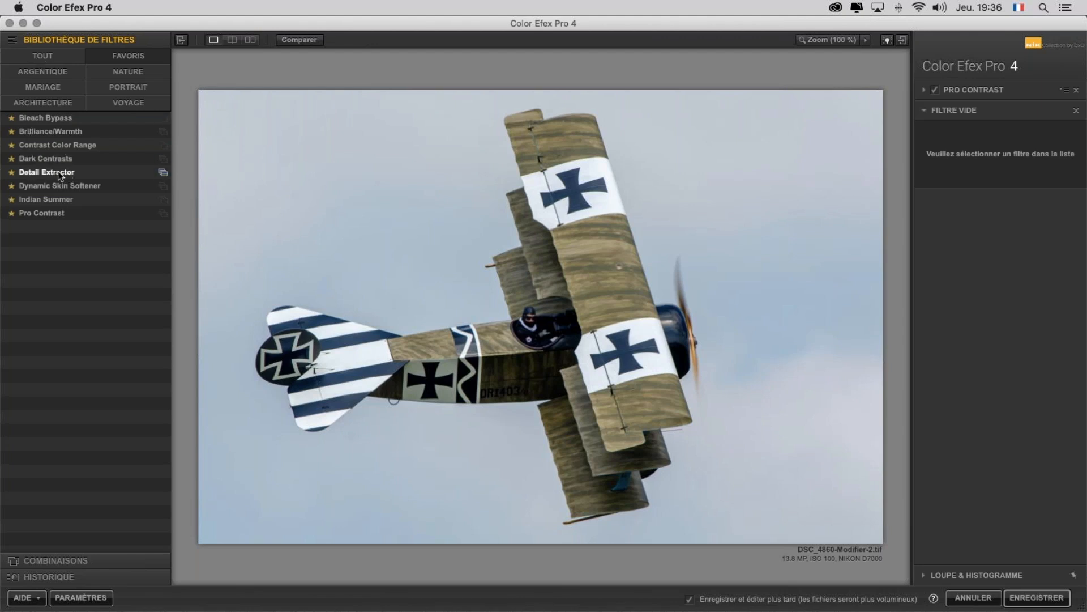
left_click(164, 173)
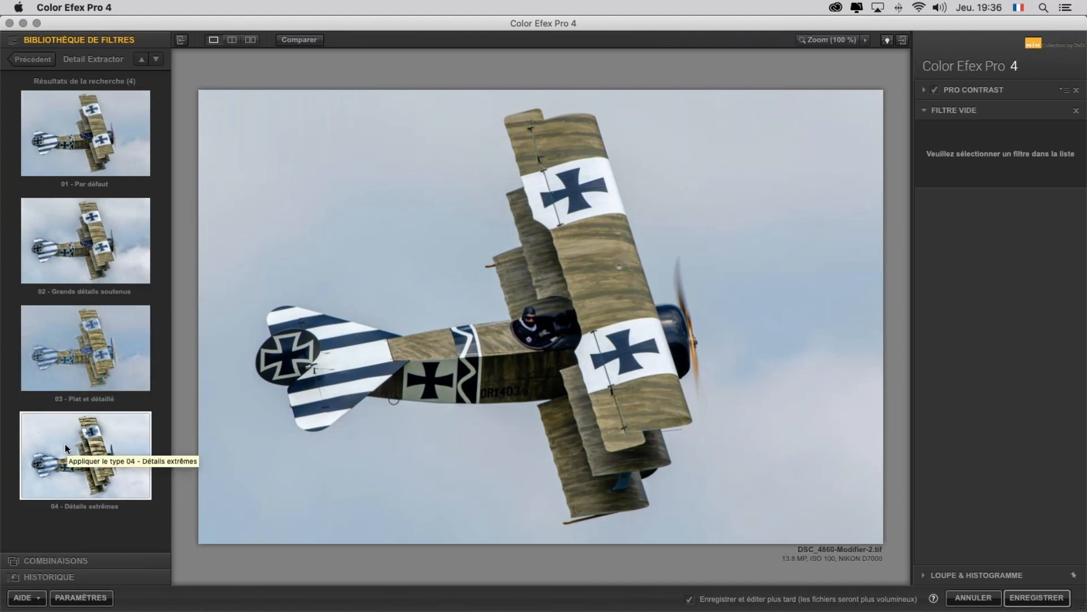
left_click(90, 134)
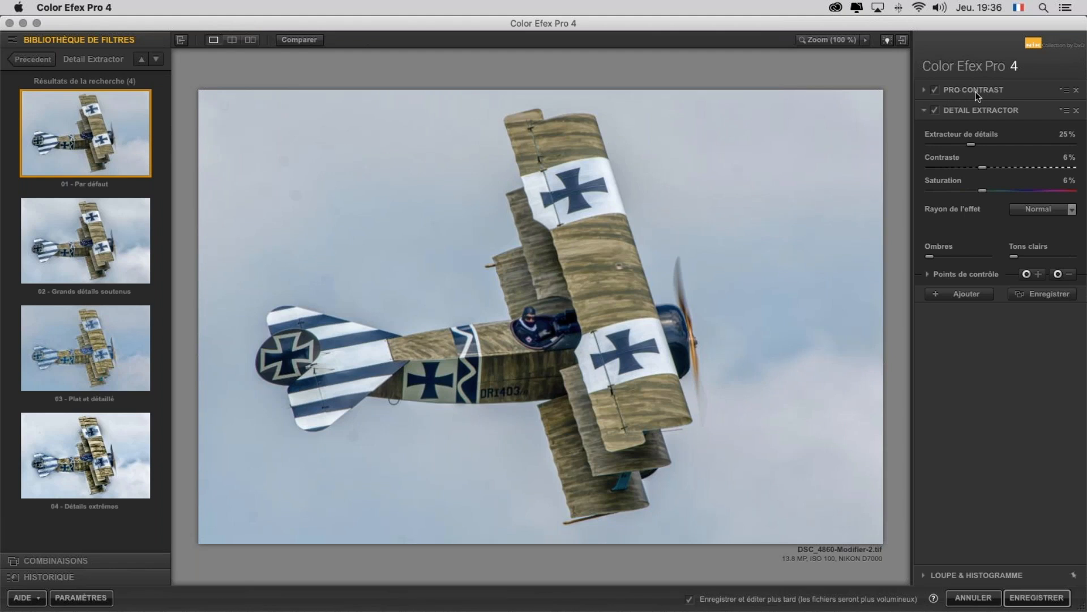
- Review the Pro Contrast settings, then set Detail Extractor to 42% detail extraction, 18% contrast and -22% saturation
left_click(923, 89)
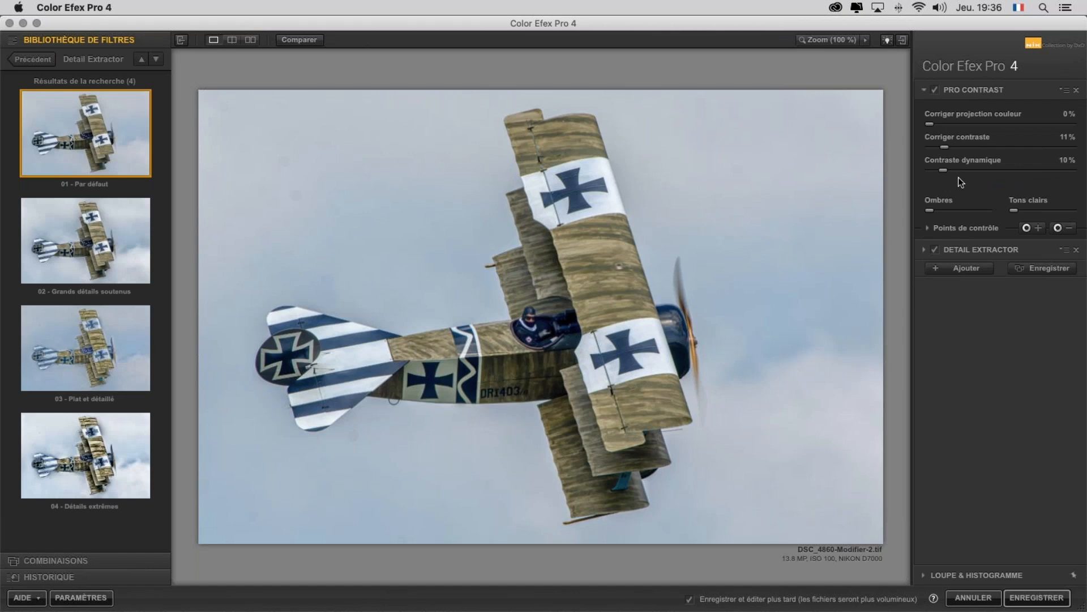
left_click(924, 249)
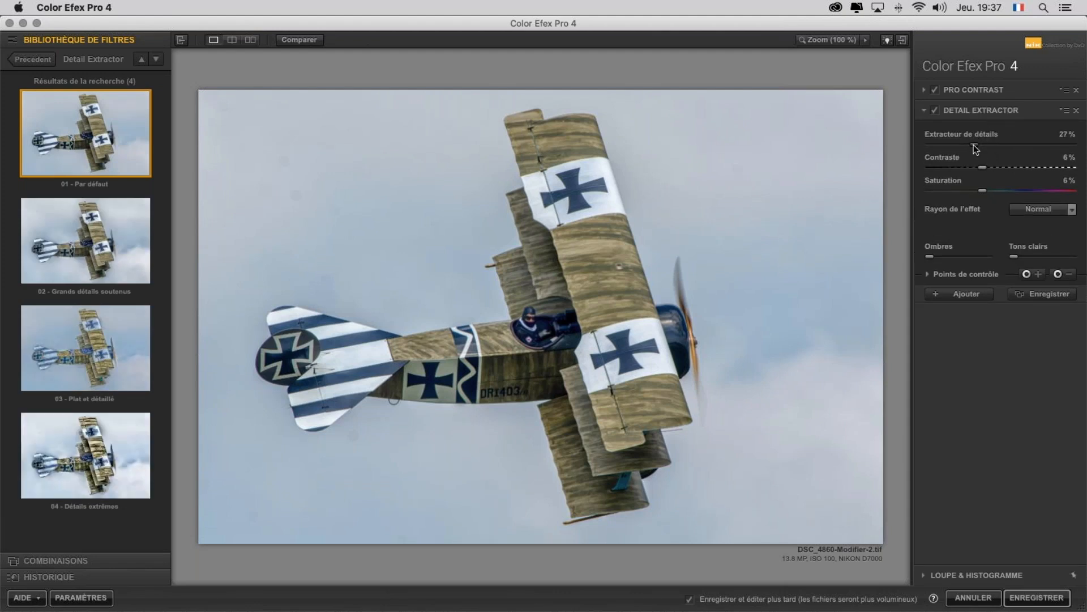
left_click_drag(973, 144, 993, 146)
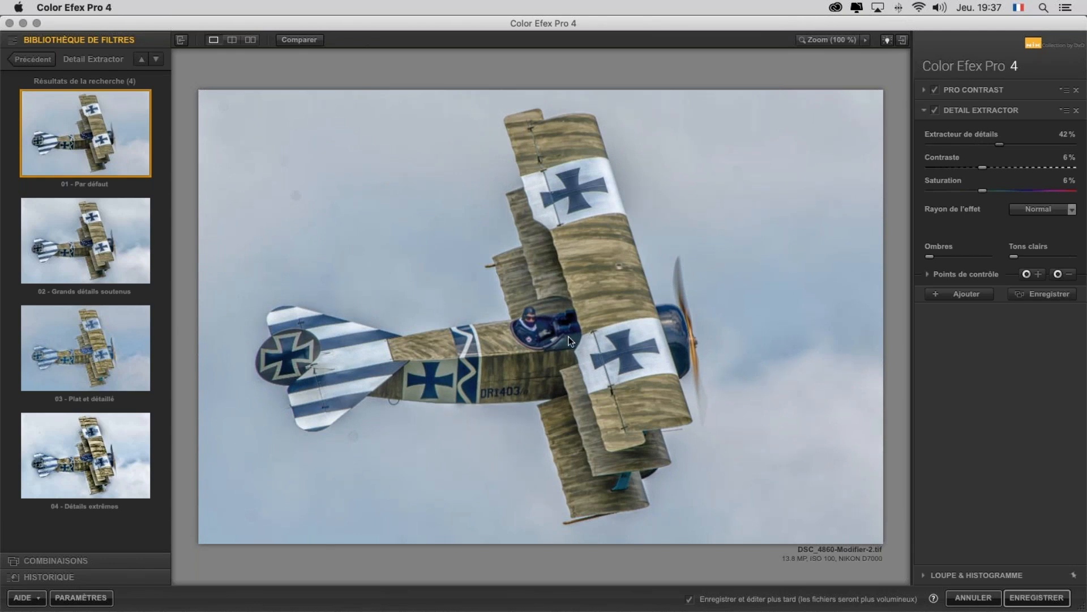
left_click_drag(989, 169, 956, 192)
- Save the two stacked filters as a custom combination named Pro Contrast + Detail
left_click(1041, 296)
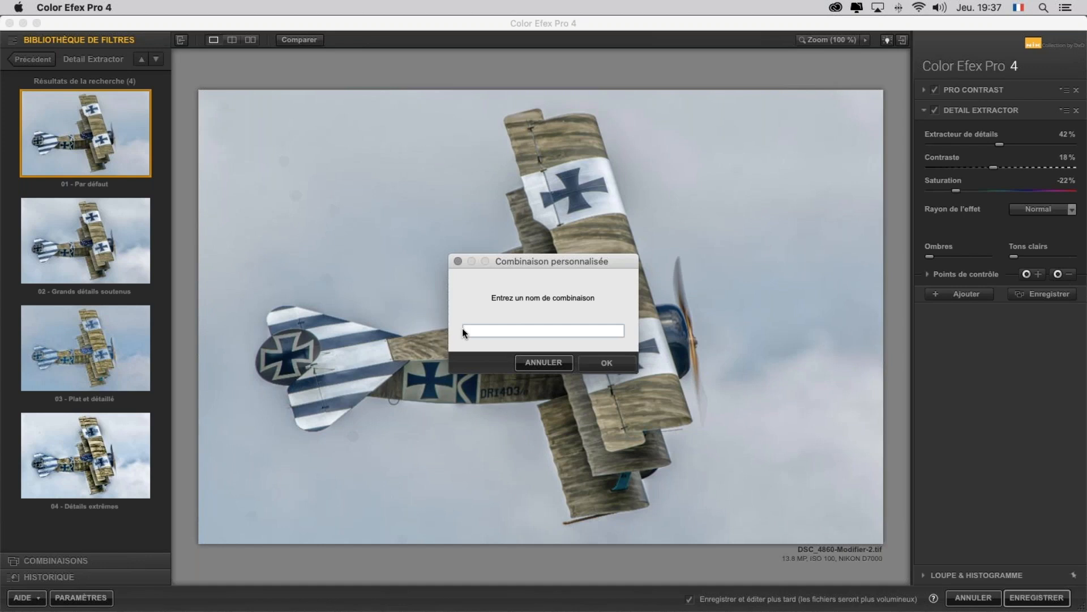
type("Pro ")
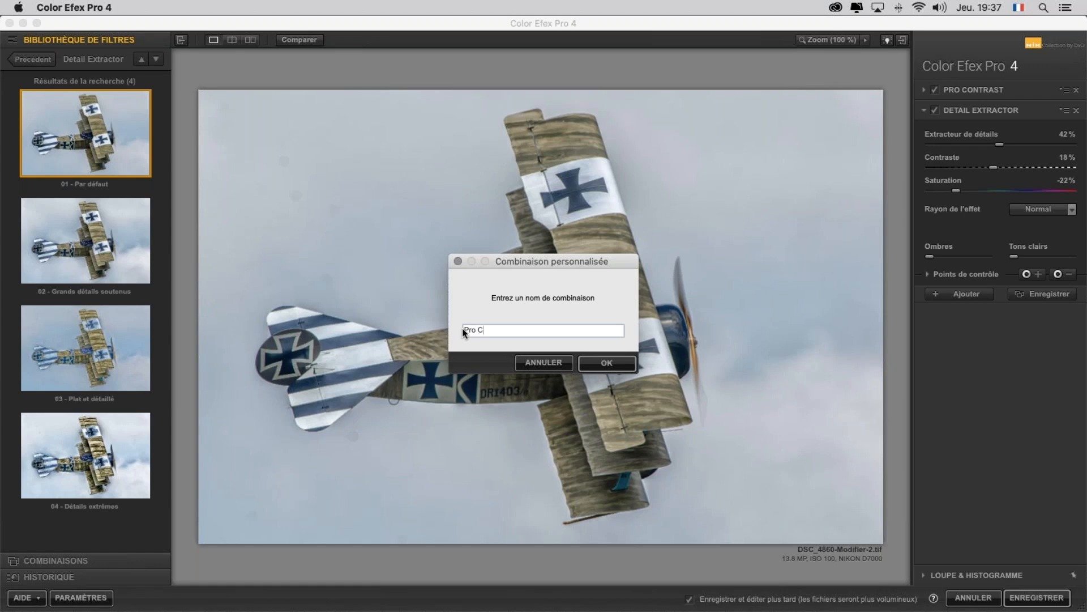
type("Contrast + Detail")
left_click(607, 364)
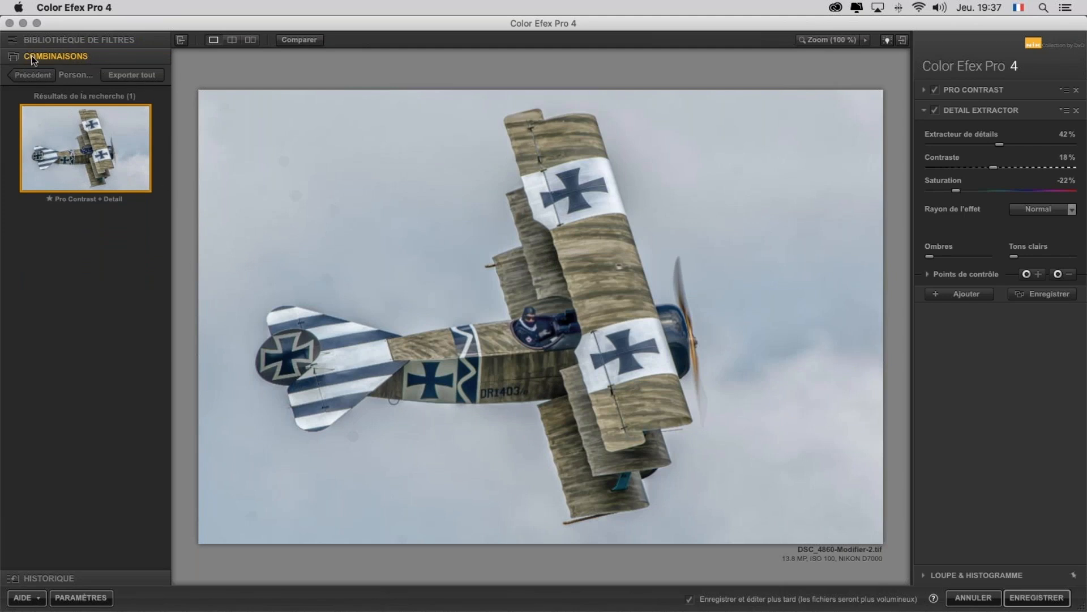
- Set Detail Extractor's detail extraction to 22% and update the Pro Contrast + Detail combination with the new settings
mouse_move(81, 112)
left_click_drag(992, 148, 966, 145)
mouse_move(94, 164)
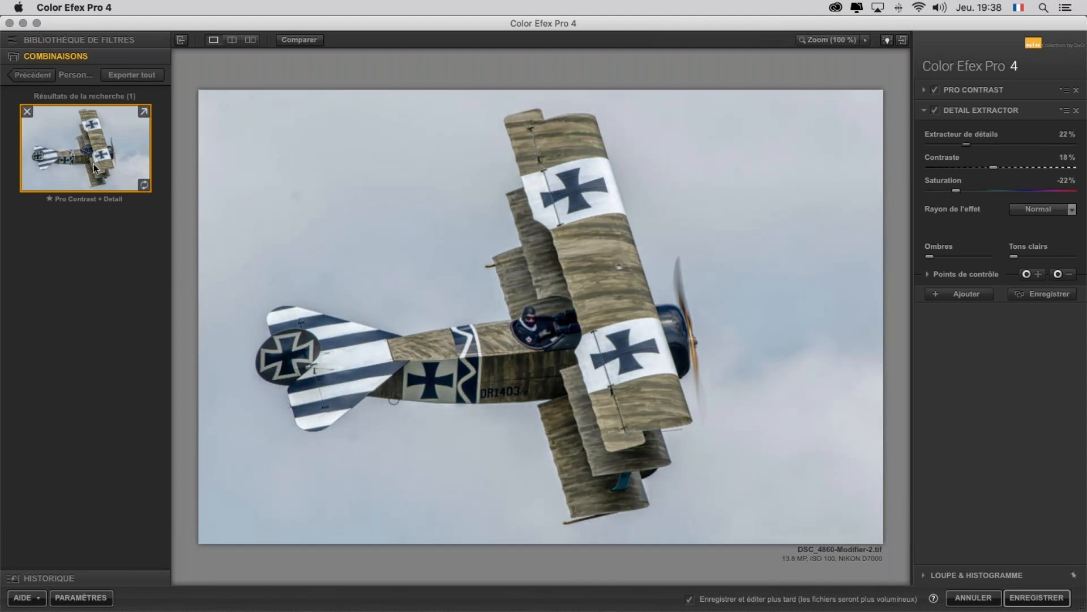
left_click(145, 185)
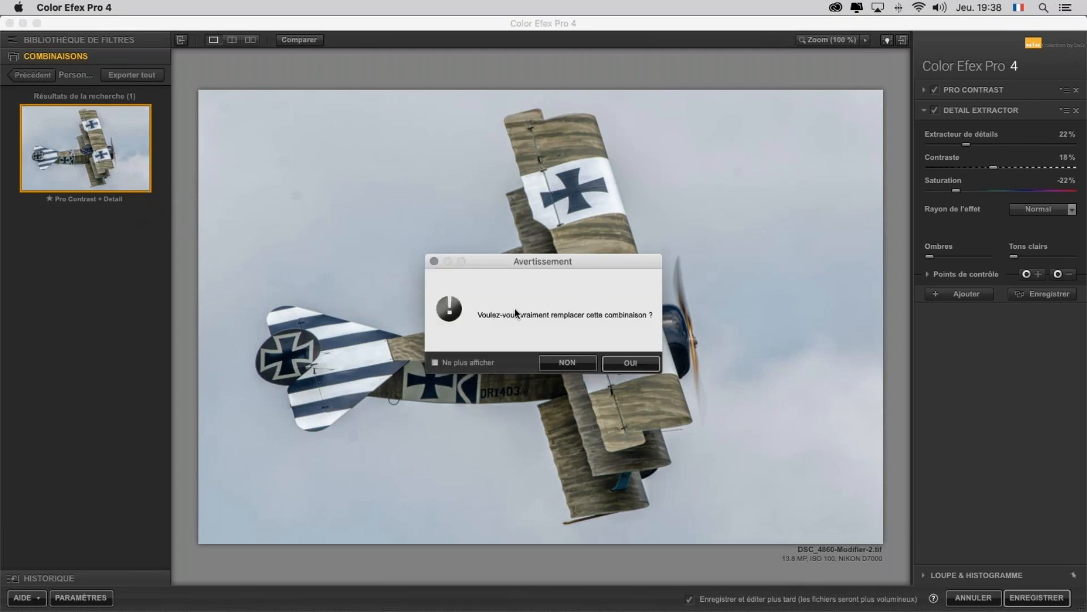
left_click(629, 364)
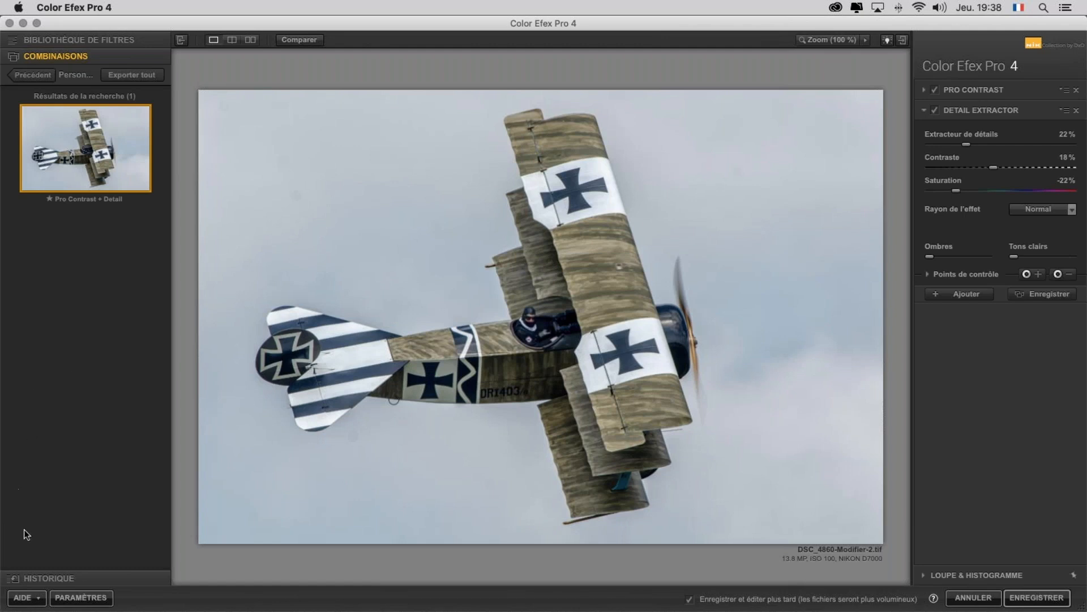
- Review the filter history from the initial state through the Pro Contrast and Detail Extractor edits, and return to the latest detail extraction state
left_click(49, 578)
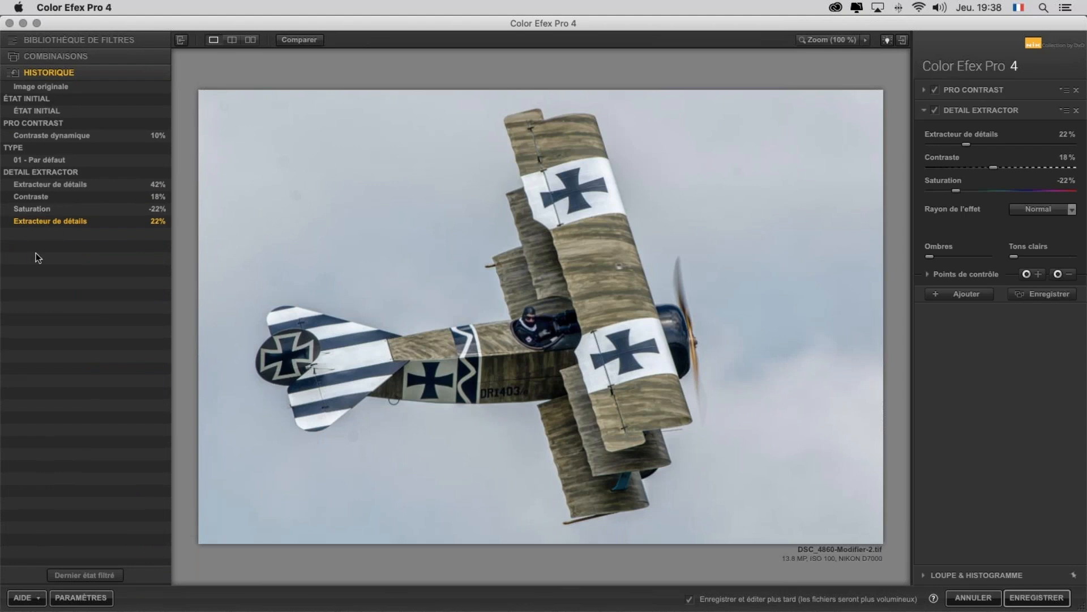
left_click(53, 112)
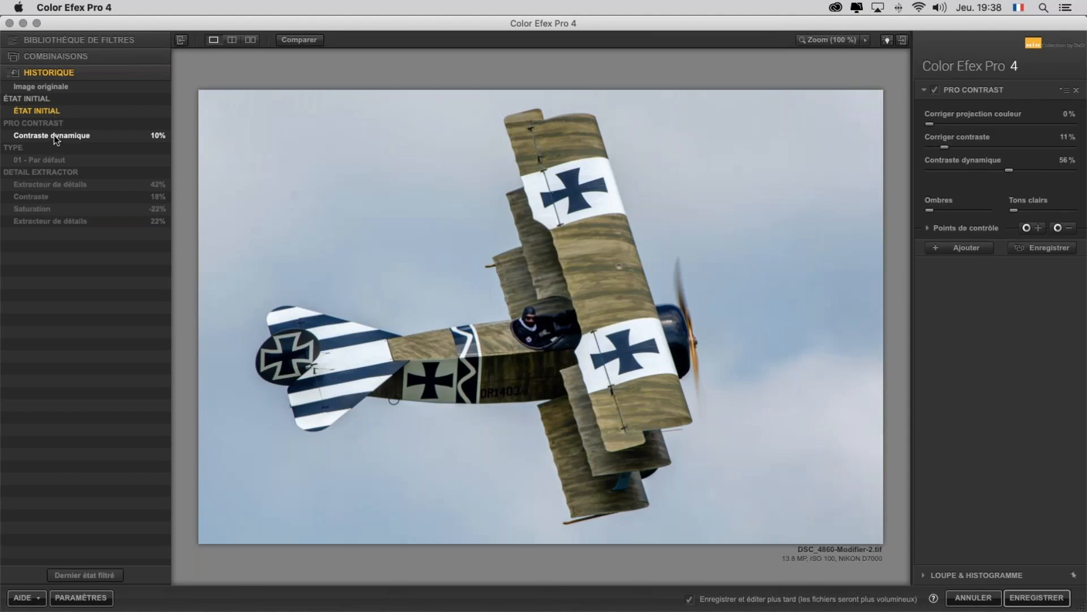
left_click(53, 135)
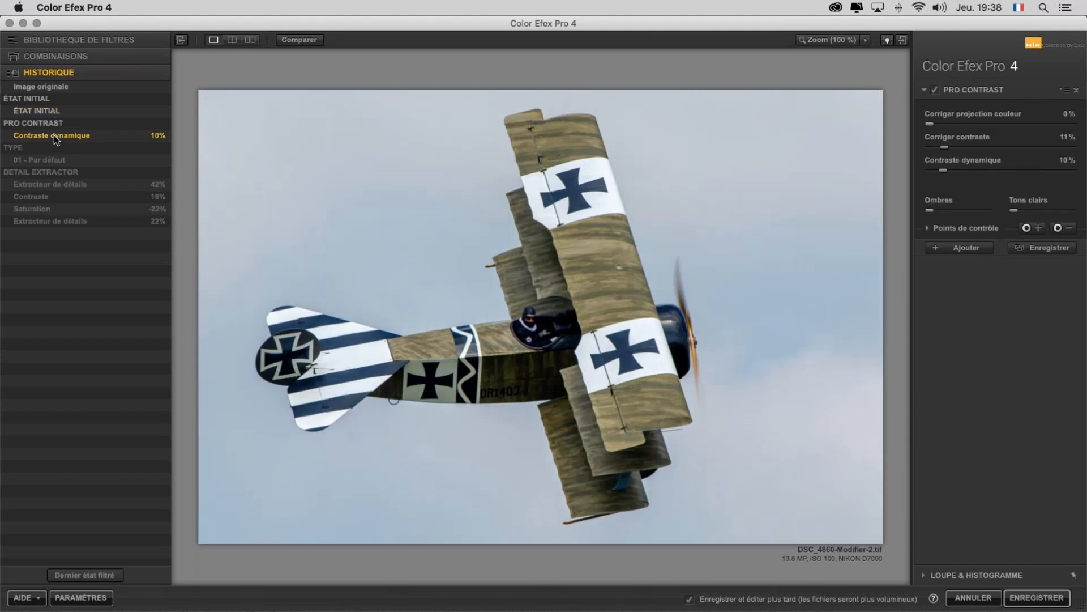
left_click(67, 187)
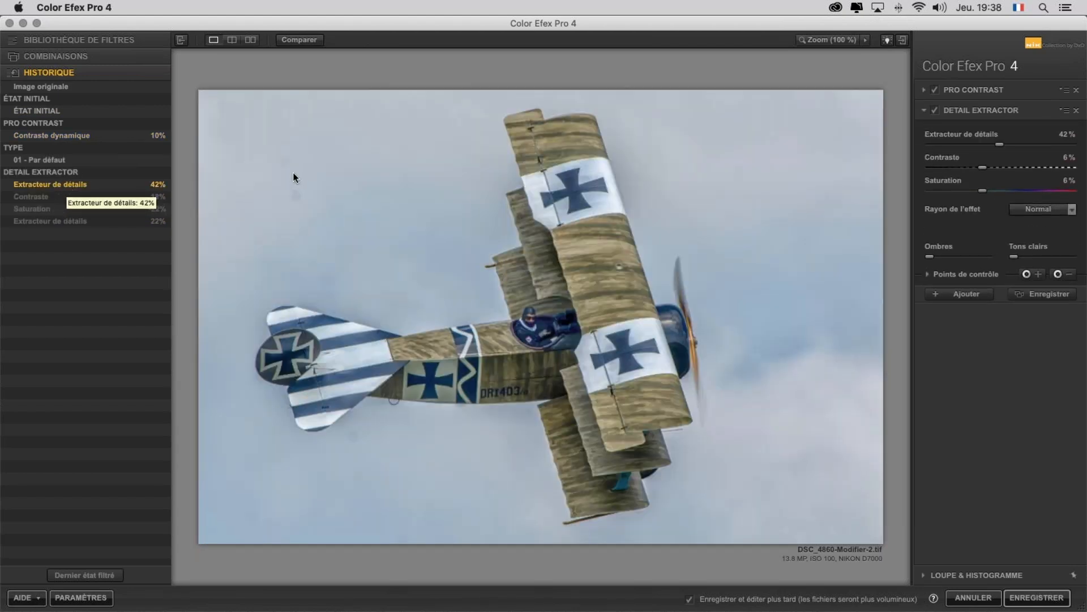
left_click(57, 220)
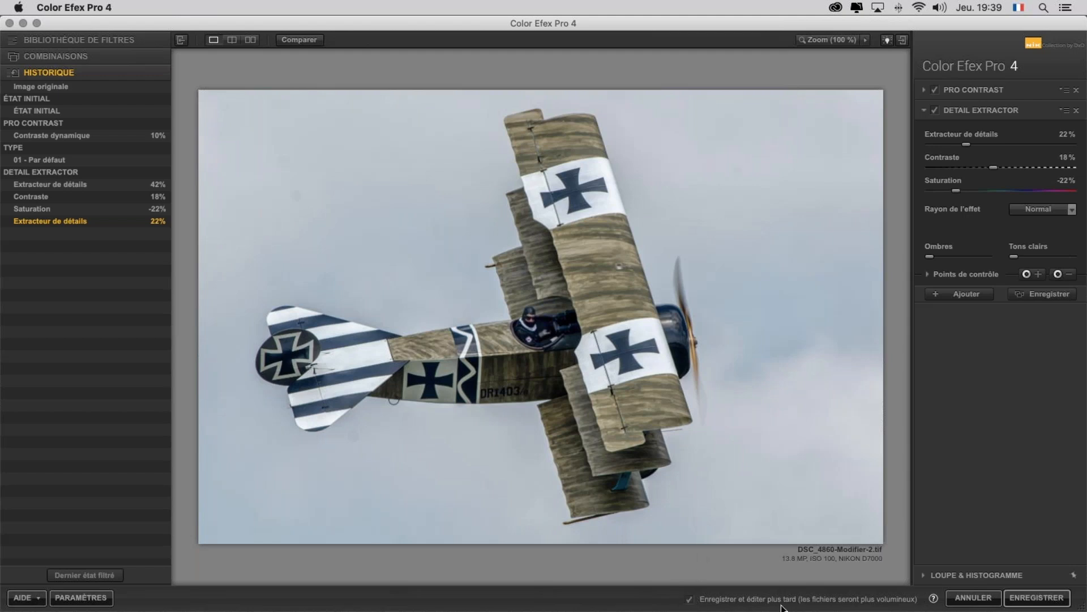
- Save the filtered biplane image back to Lightroom Classic and check its file name, date and dimensions overlay
left_click(1041, 598)
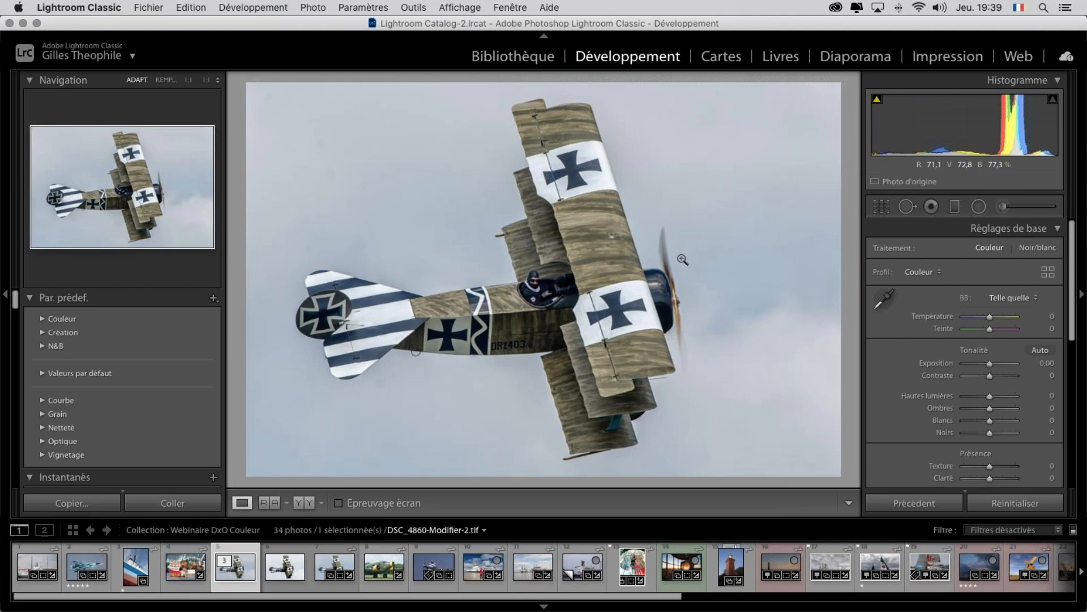
key("i")
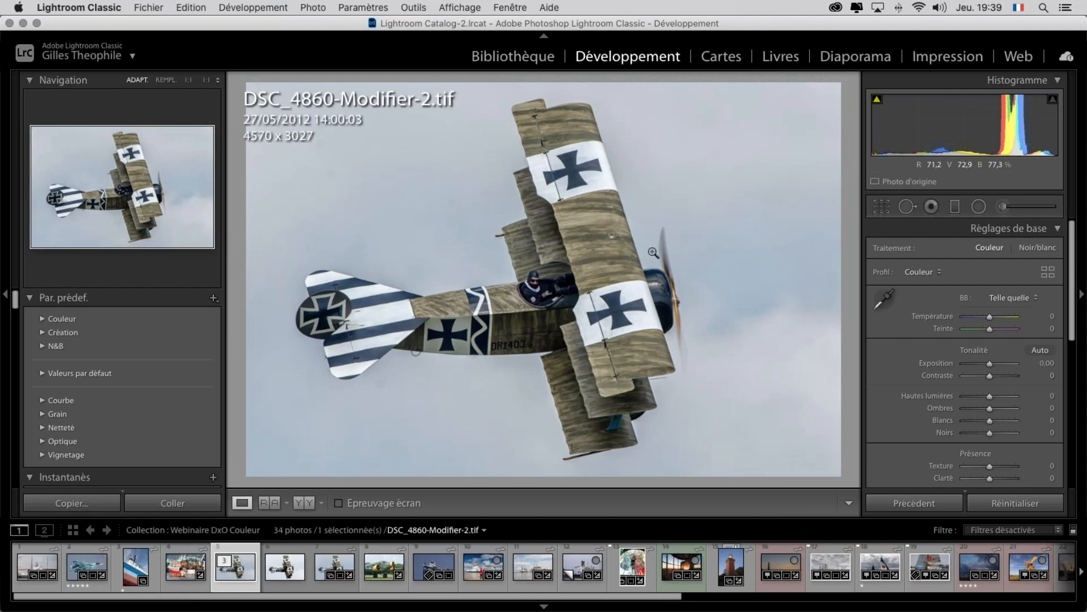
key("i")
key("i")
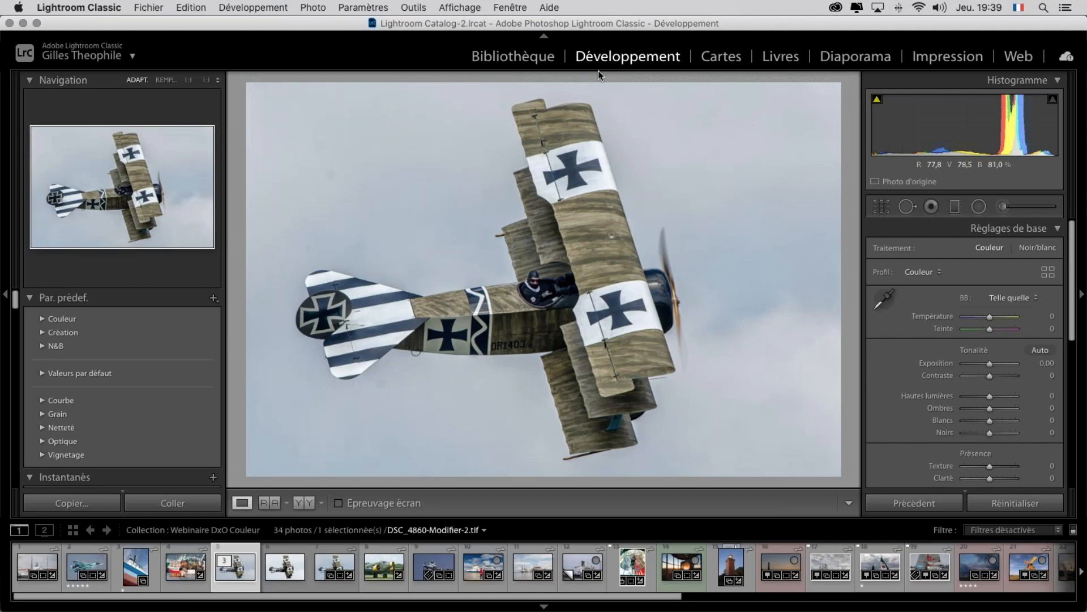
- Show the biplane photo in the Library module with its metadata view set to EXIF et IPTC
left_click(512, 56)
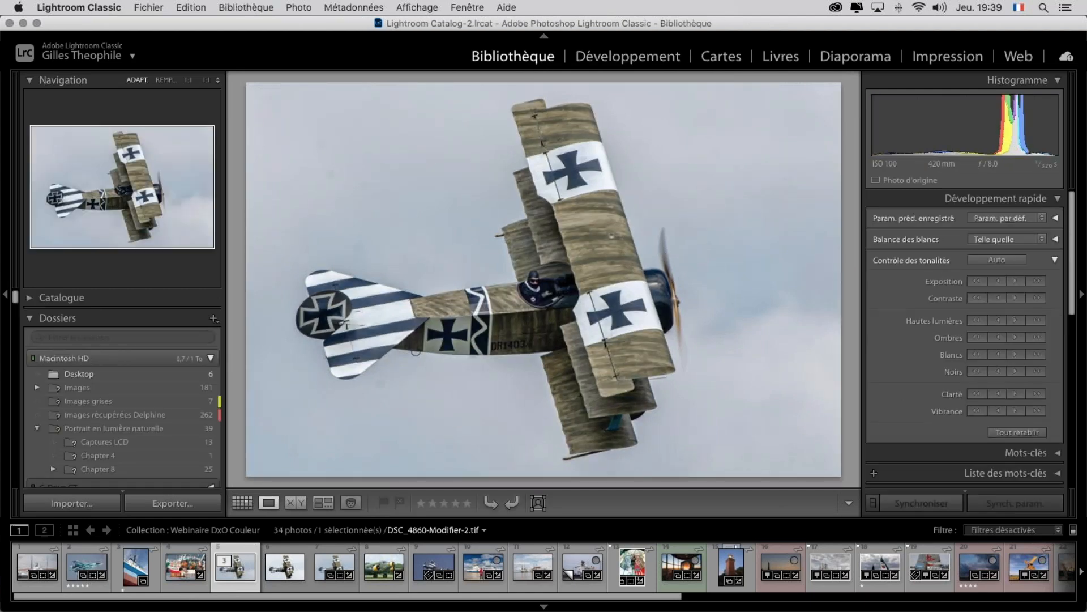
scroll(992, 458, "down", 10)
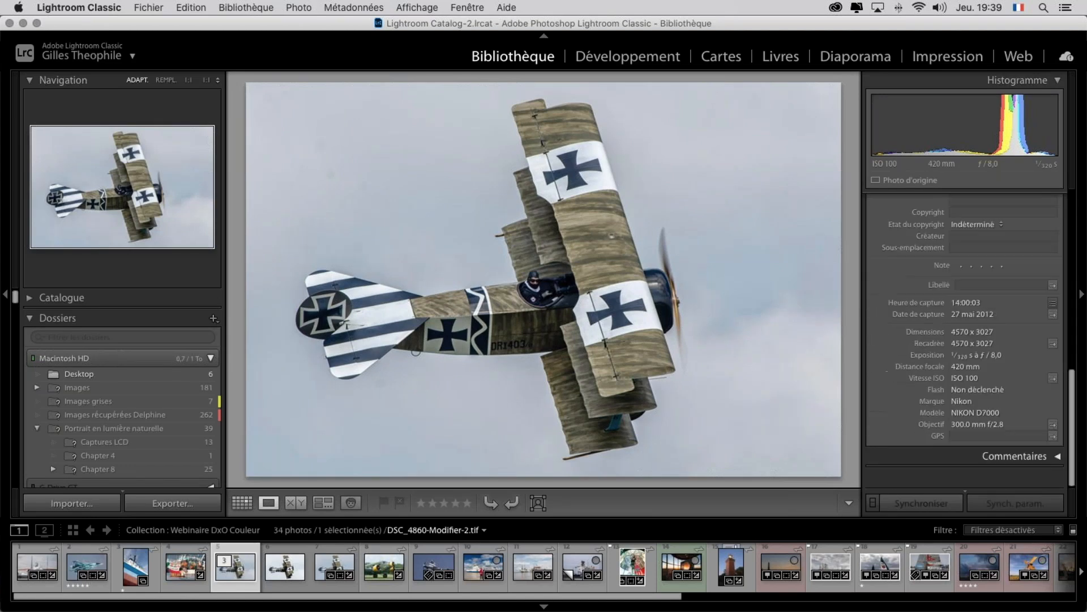
scroll(970, 336, "up", 2)
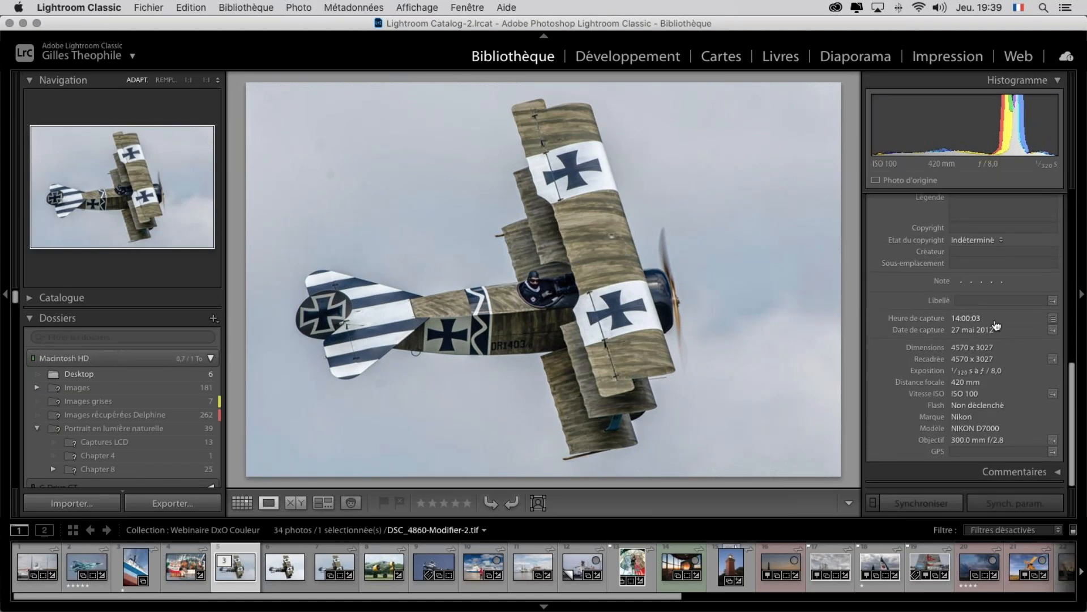
scroll(996, 324, "up", 5)
scroll(963, 255, "up", 2)
left_click(940, 204)
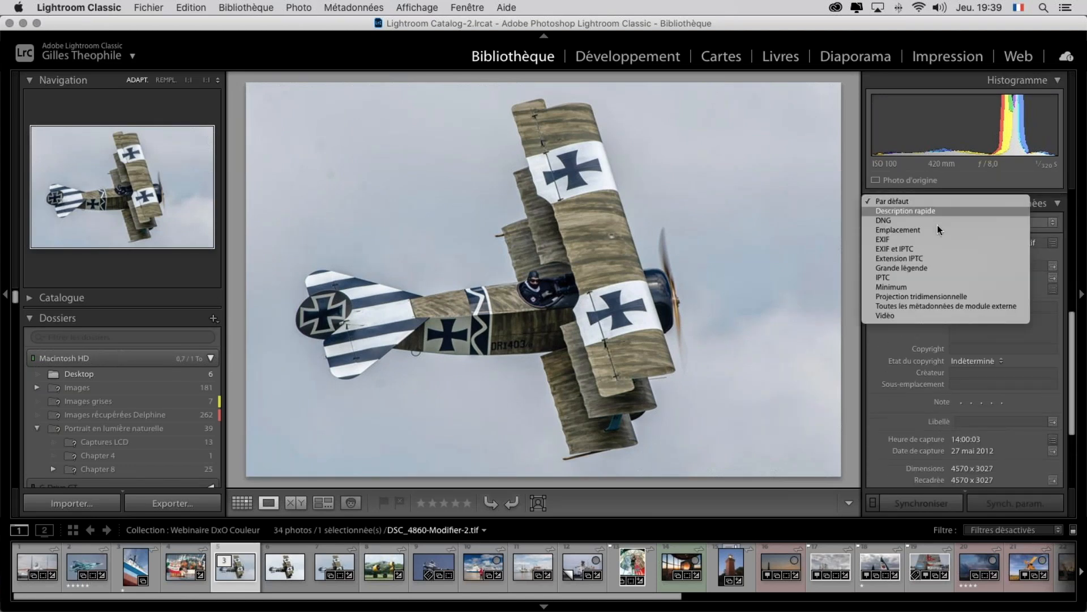
left_click(930, 249)
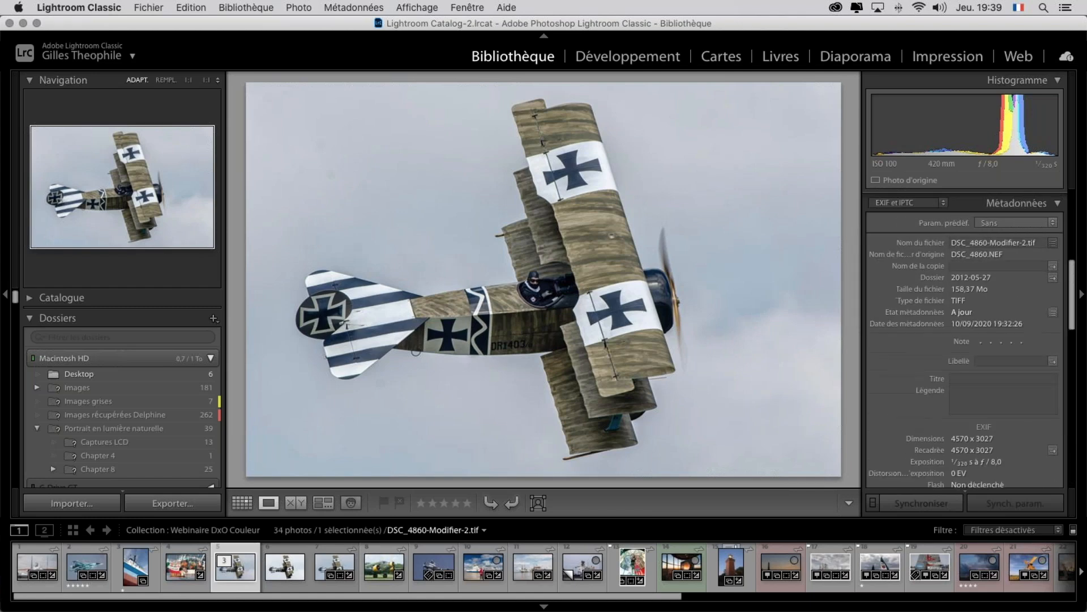
- Compare the file size metadata of DSC_4860-Modifier.tif and DSC_4860-Modifier-2.tif
scroll(957, 273, "down", 2)
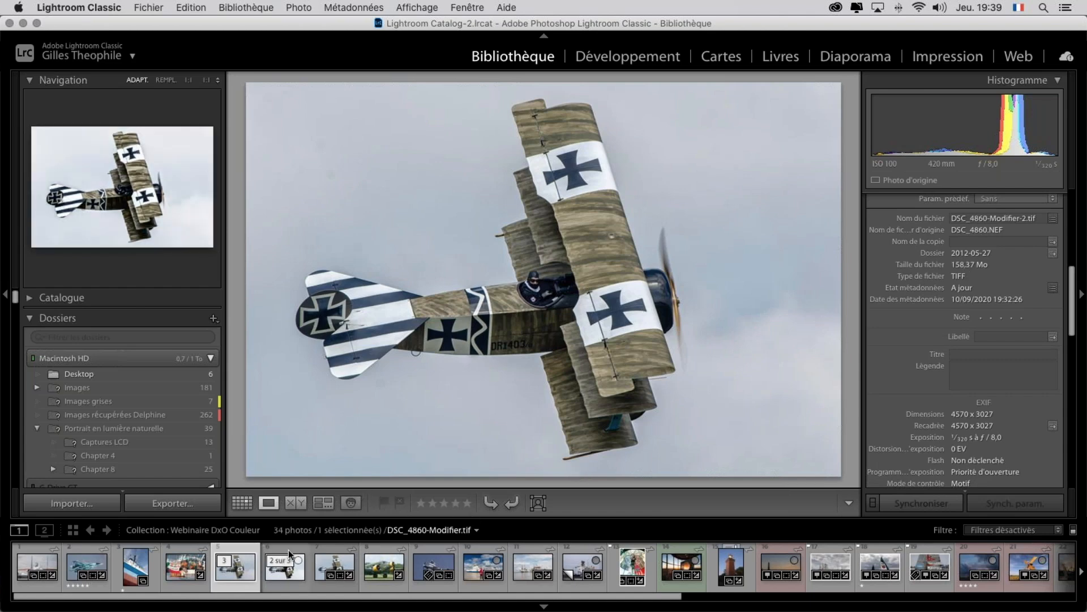
left_click(289, 555)
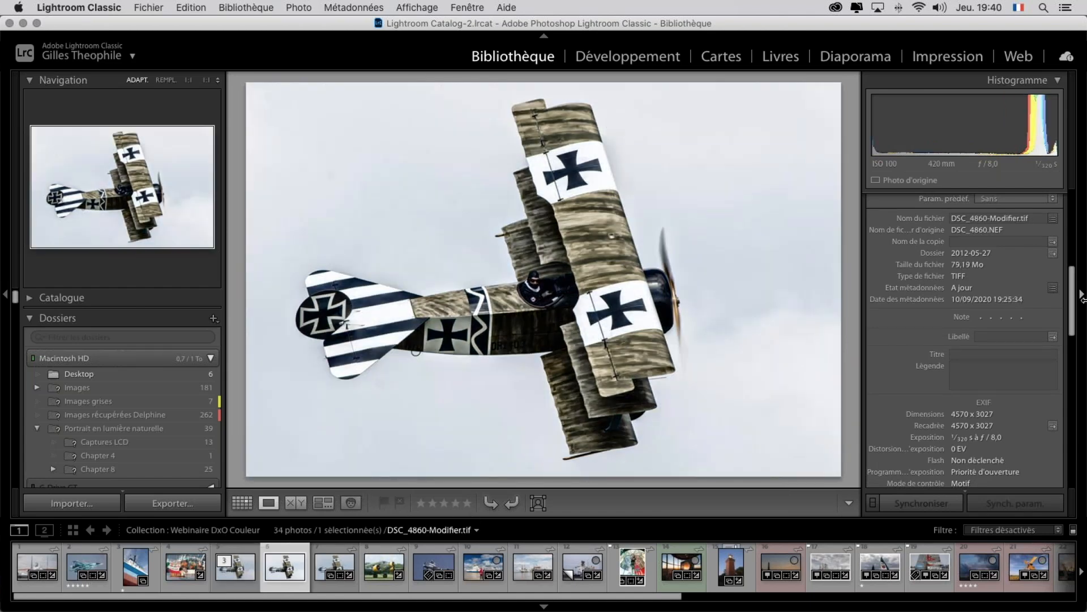
left_click(238, 553)
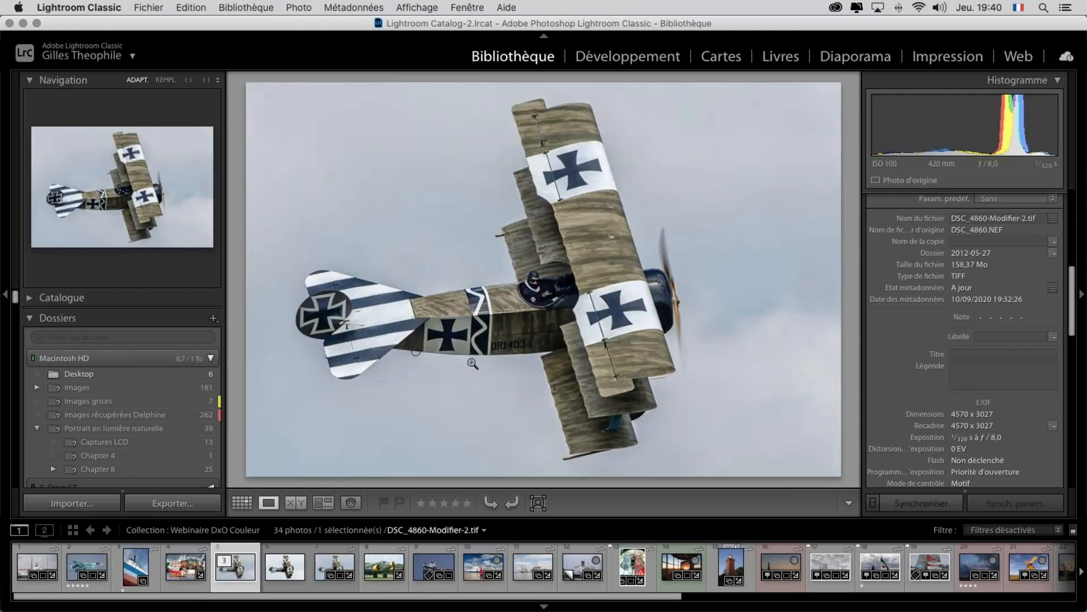
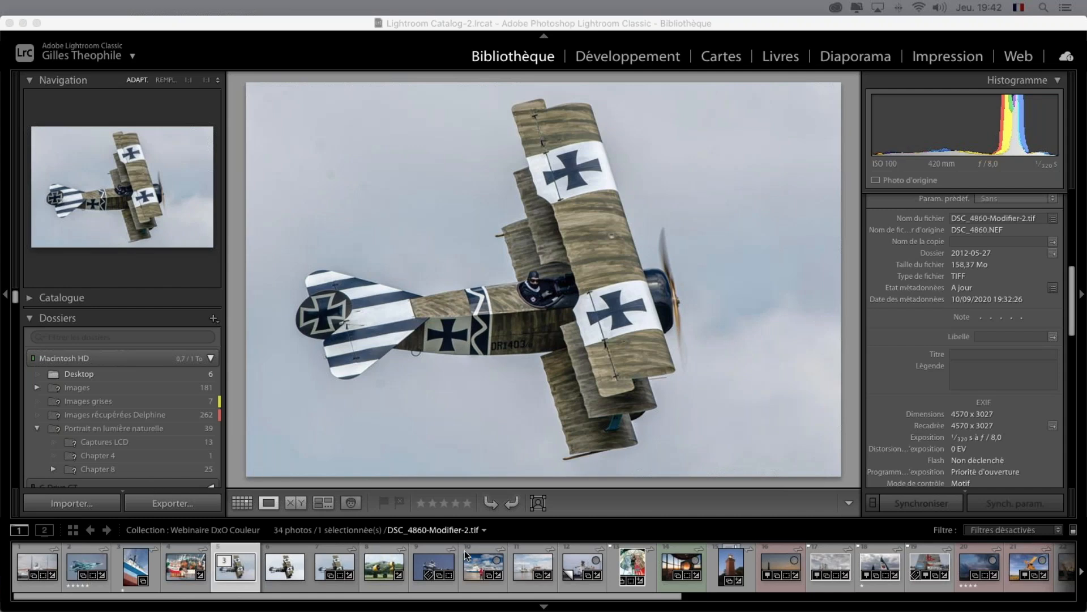
- Send portrait THG04337.ARW to Color Efex Pro 4 as a 16-bit, 240-resolution Adobe RVB (1998) TIFF copy with Lightroom corrections
scroll(520, 573, "right", 15)
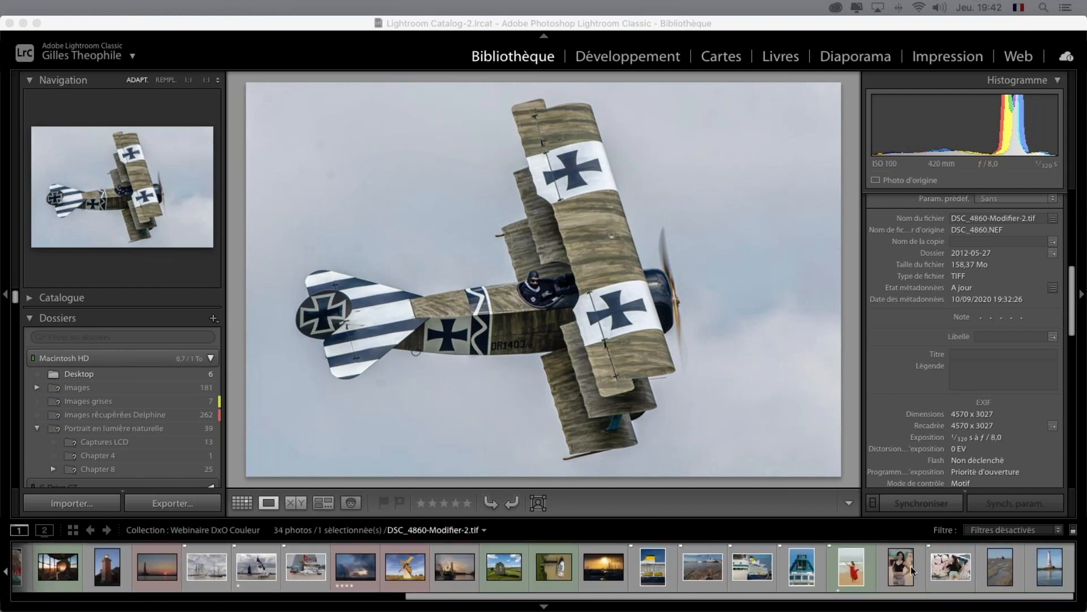
left_click(903, 570)
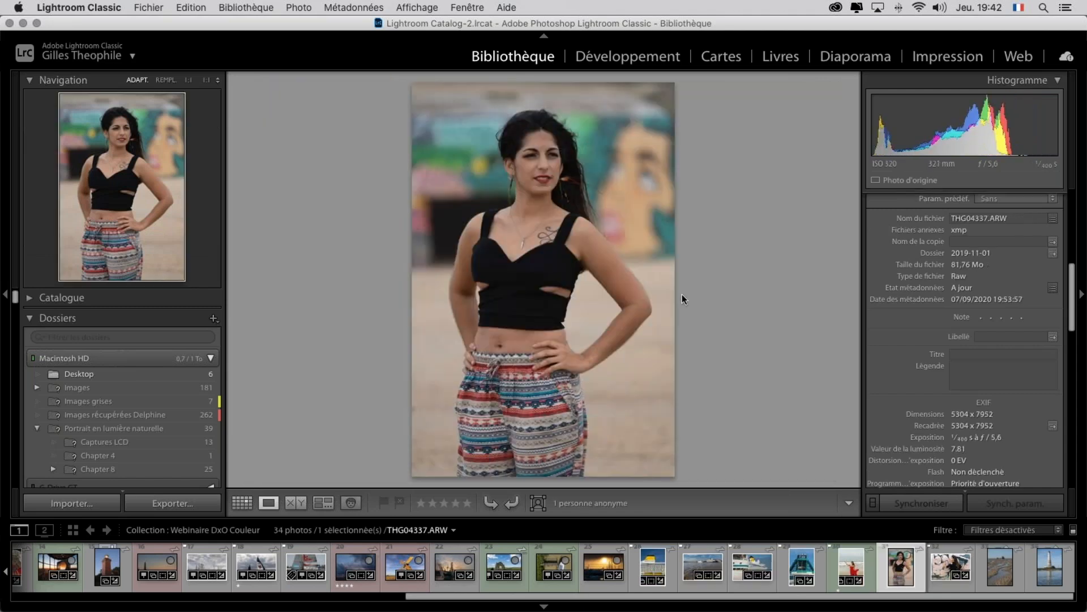
key("Right")
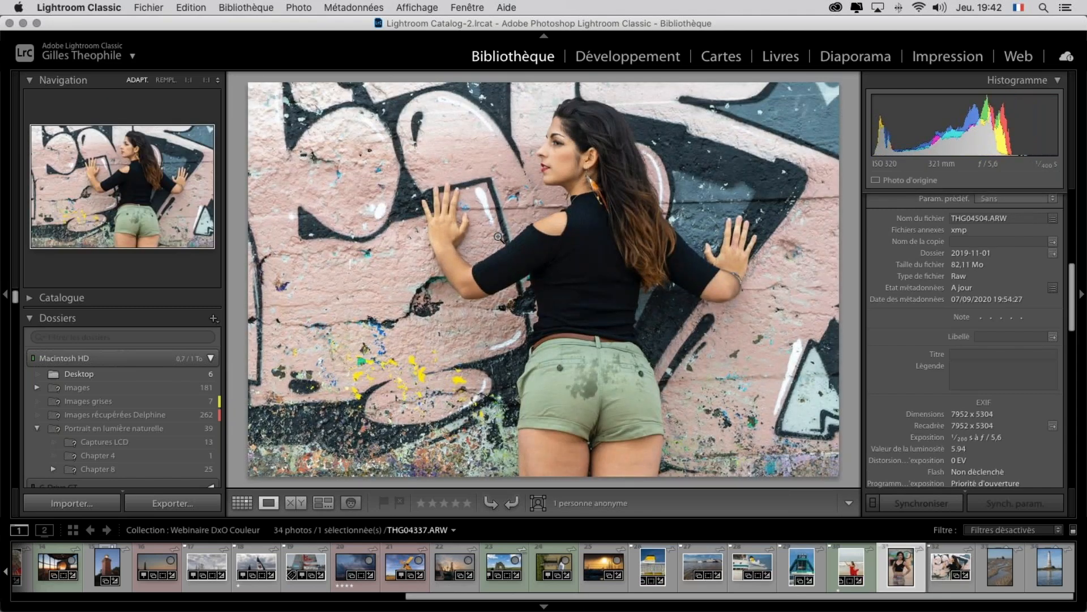
left_click(903, 568)
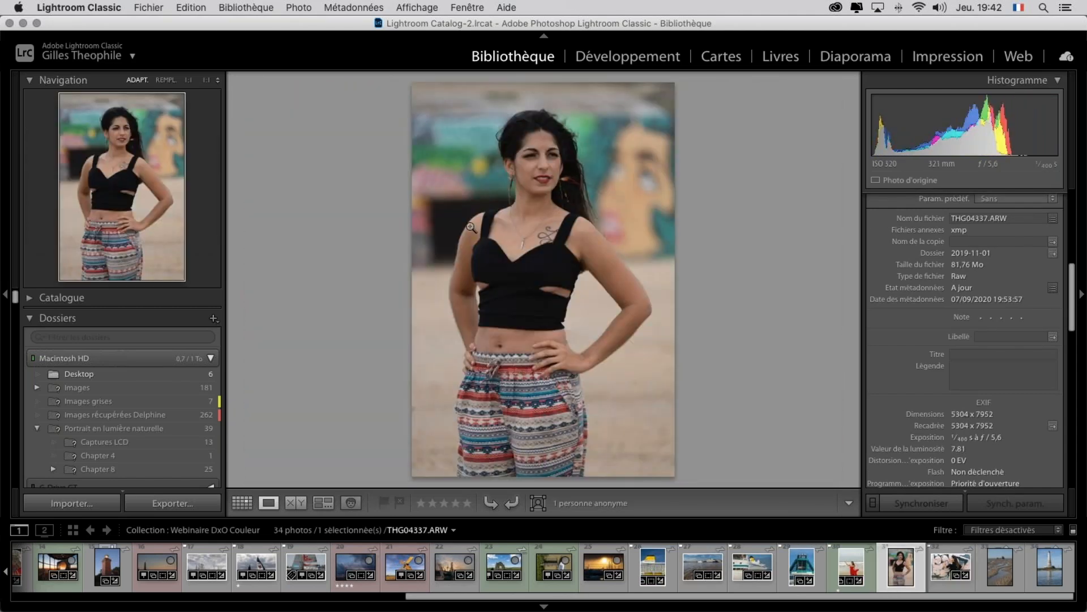
right_click(469, 229)
mouse_move(573, 262)
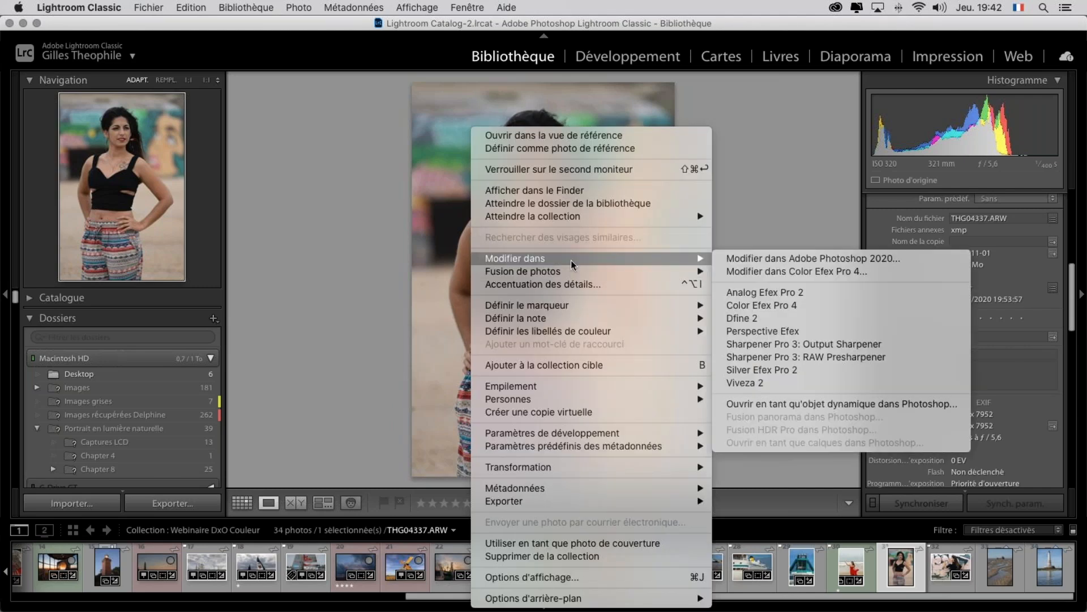
left_click(839, 272)
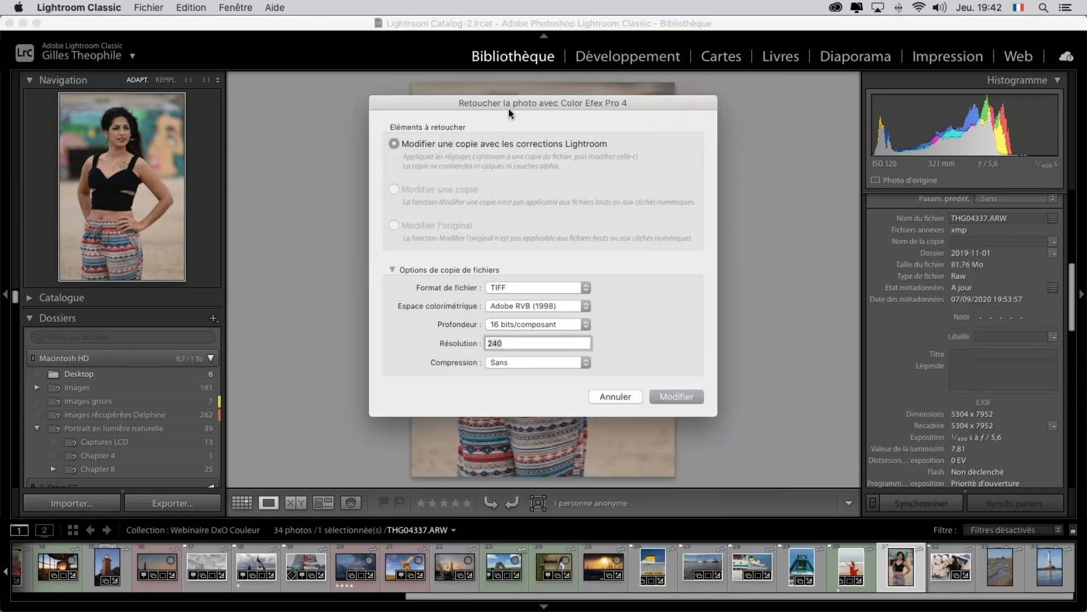
left_click(685, 397)
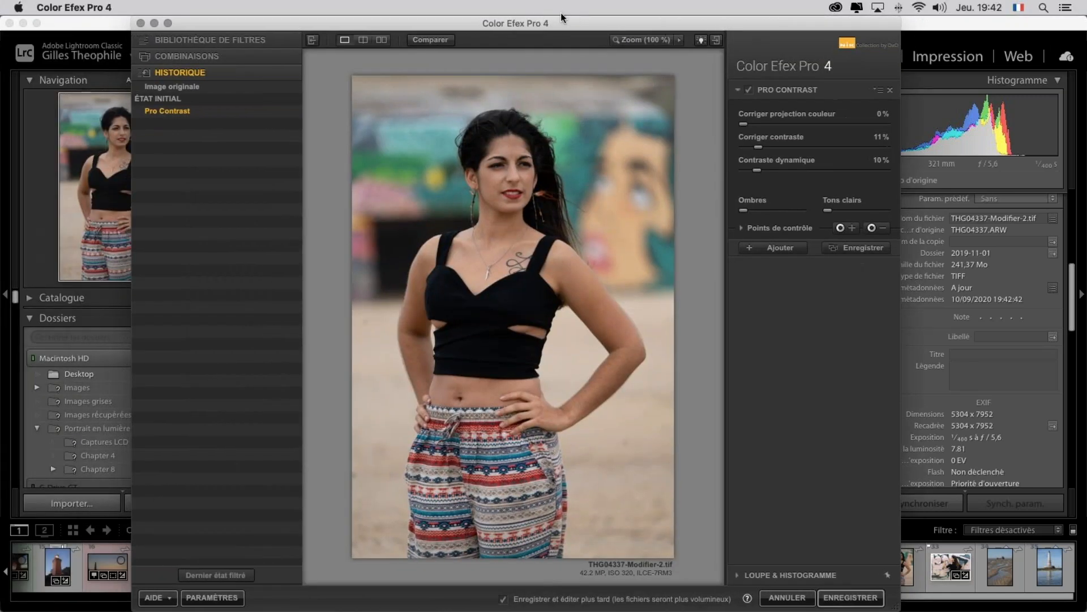
- Enlarge the Color Efex Pro 4 window to fill the screen
mouse_move(162, 26)
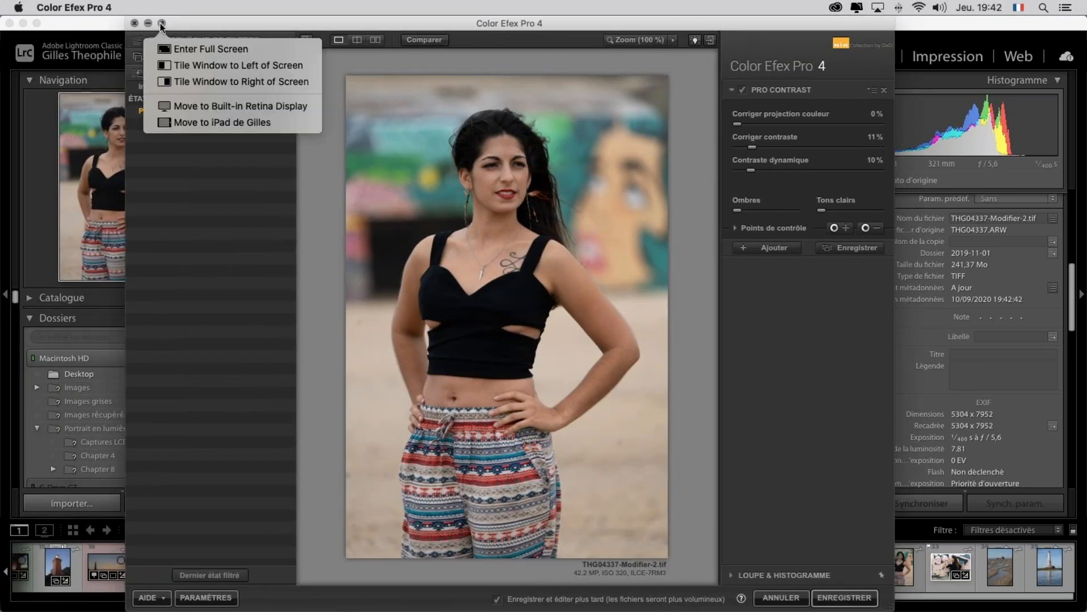
key("alt")
left_click(162, 24, "alt")
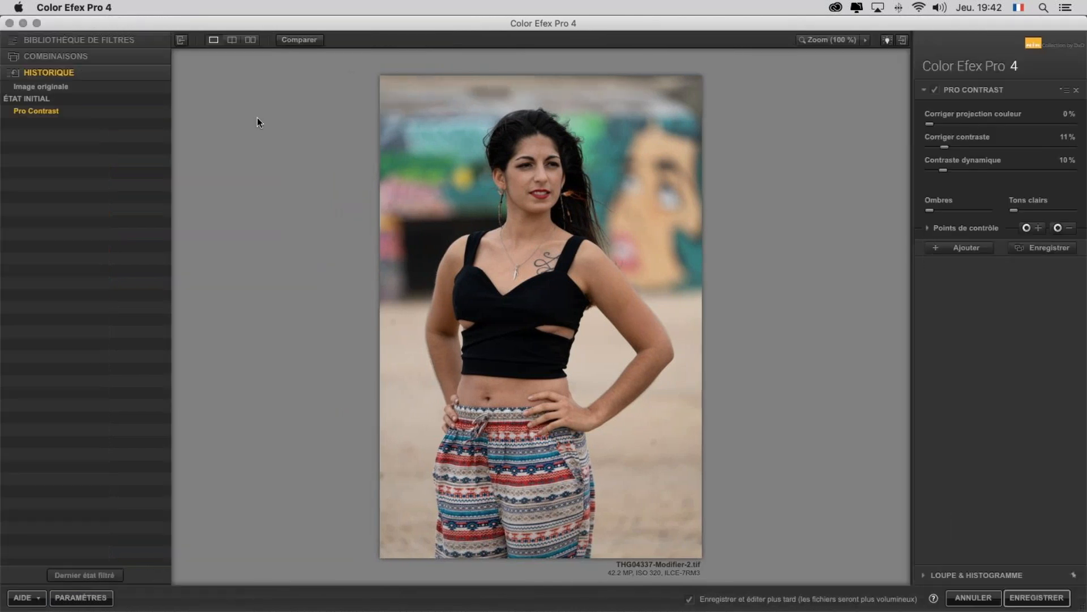
- Replace Pro Contrast with the Dynamic Skin Softener filter from the favourites, using its 02 preset
left_click(92, 41)
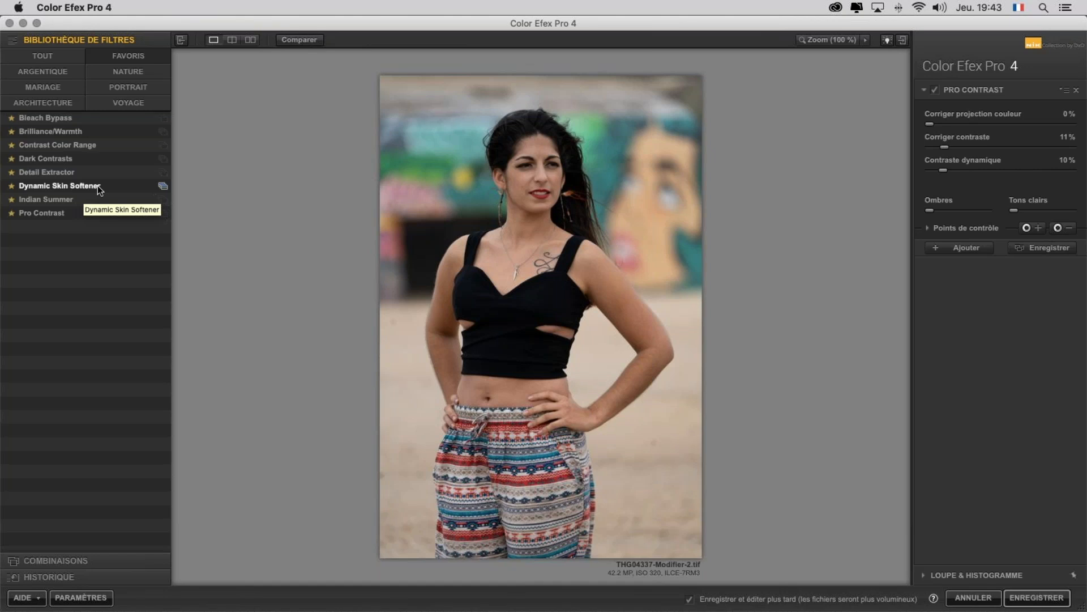
left_click(163, 188)
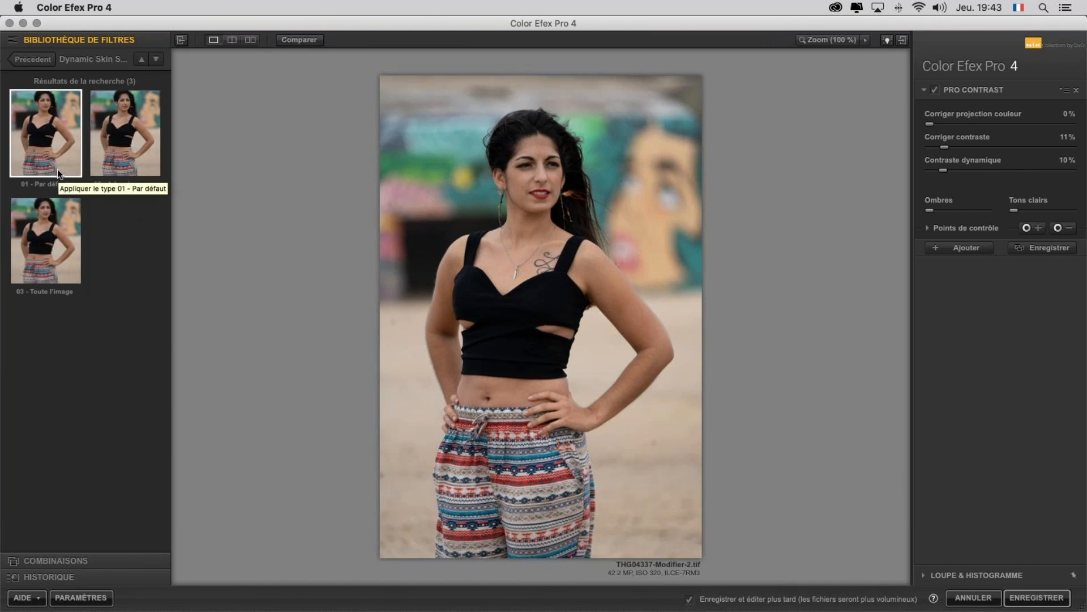
left_click(128, 125)
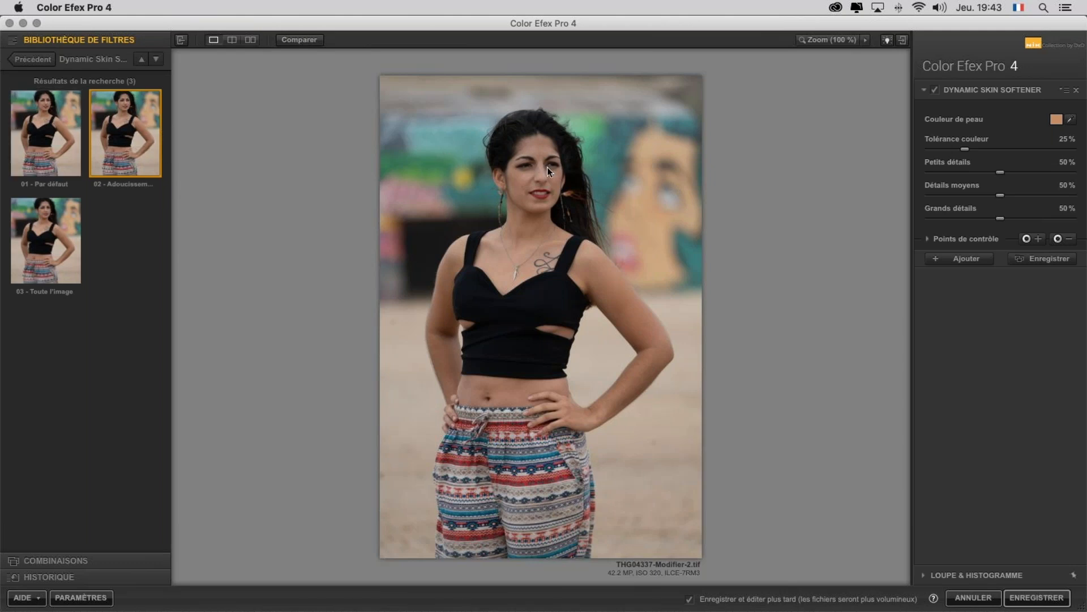
- Compare the three Dynamic Skin Softener presets on the face at 100% zoom, ending with 01 - Par défaut on the whole image
left_click(831, 39)
left_click_drag(863, 130, 862, 97)
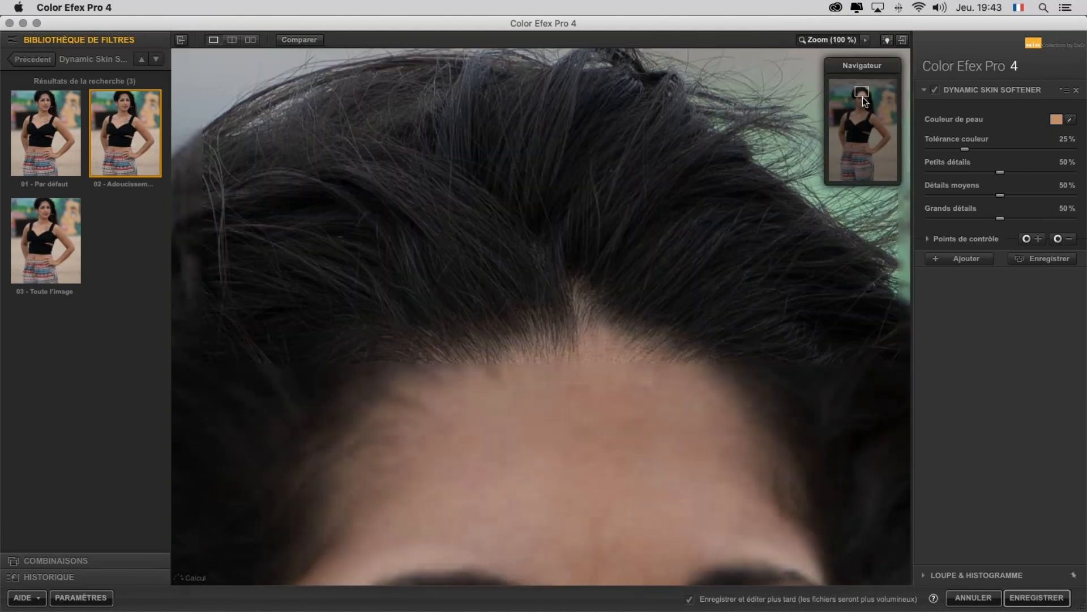
left_click(40, 143)
left_click(126, 154)
left_click(40, 246)
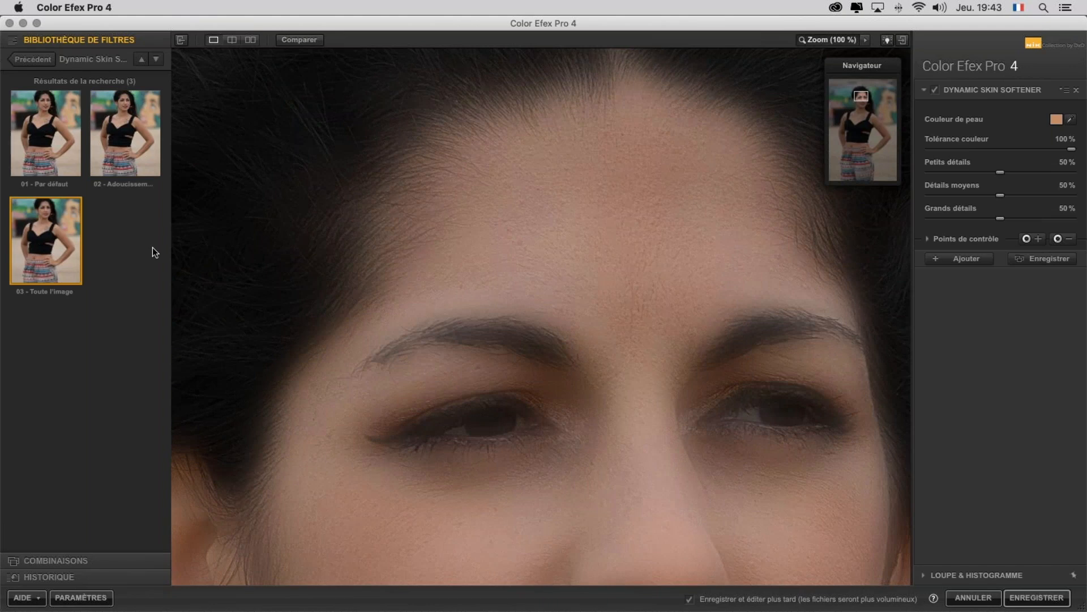
left_click(37, 120)
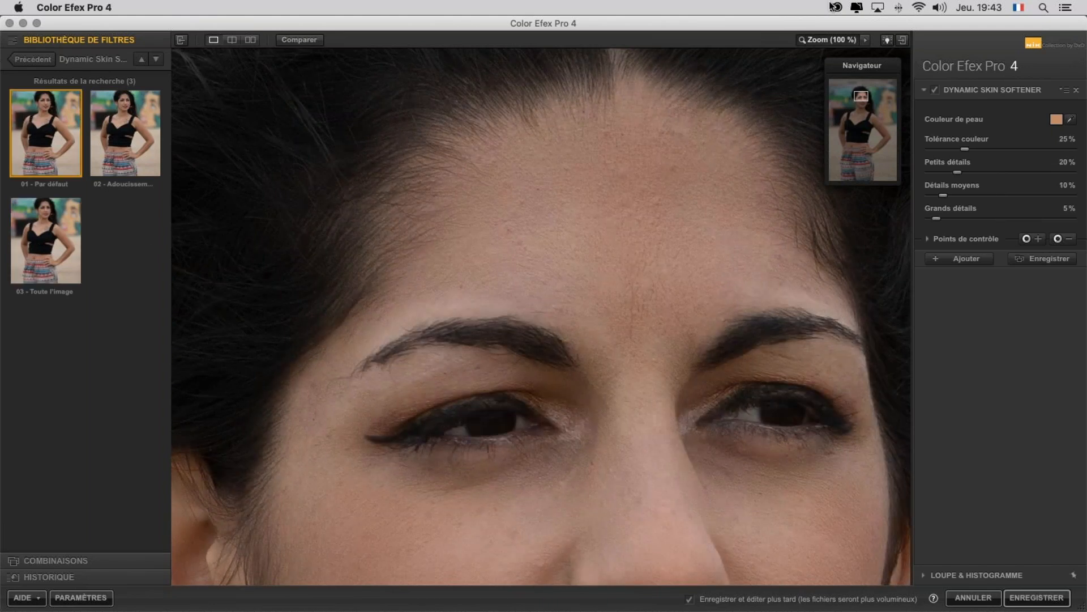
left_click(831, 40)
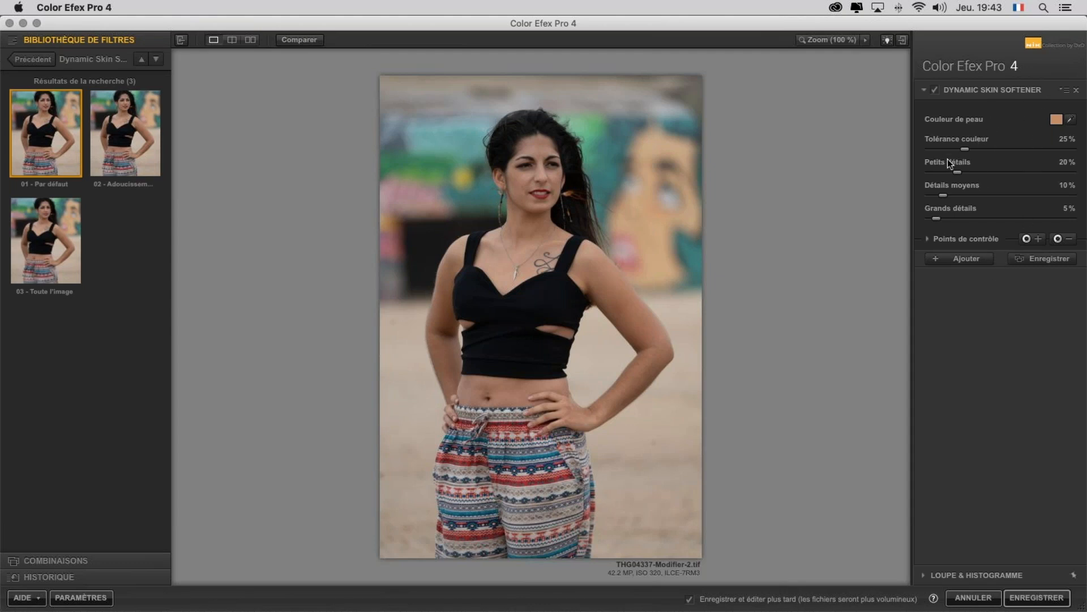
- Try sampling the skin colour at two places on the portrait, varying the colour tolerance for each sample
left_click(1071, 120)
left_click(497, 259)
left_click_drag(967, 149, 991, 161)
left_click(1070, 119)
left_click(611, 290)
left_click_drag(984, 148, 945, 148)
- Apply the 03 - Toute l'image preset and place a subtractive control point on the face, sized to 42%
left_click(40, 229)
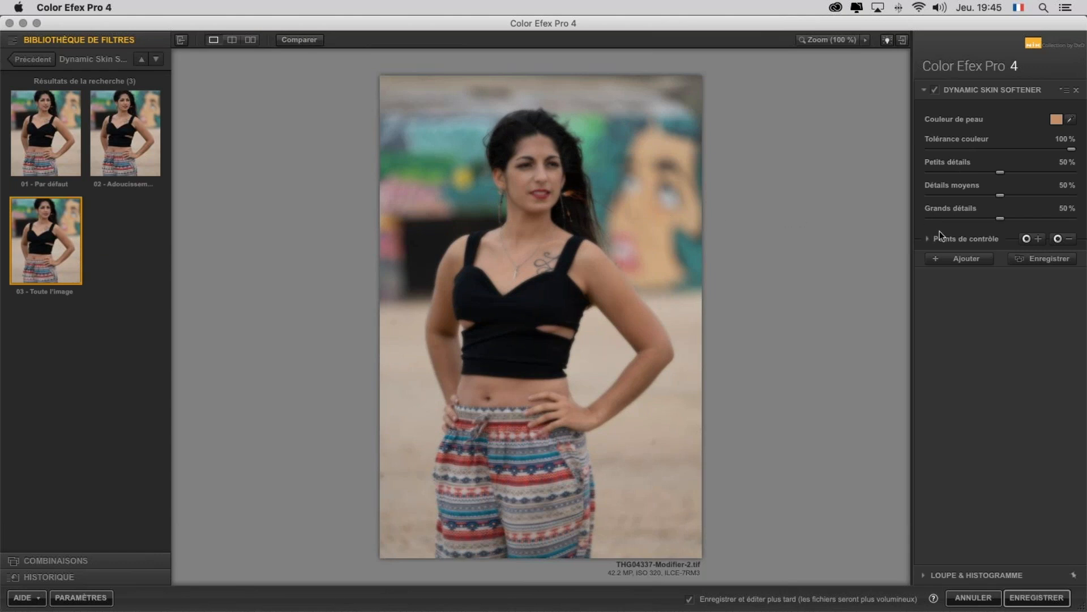
left_click(927, 239)
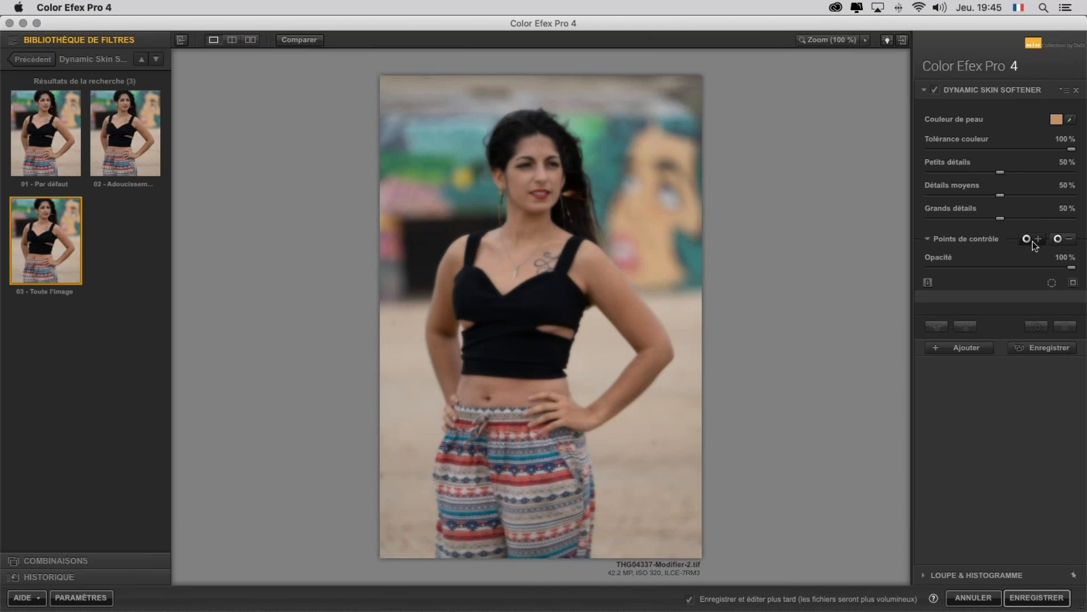
left_click(1067, 240)
left_click(544, 188)
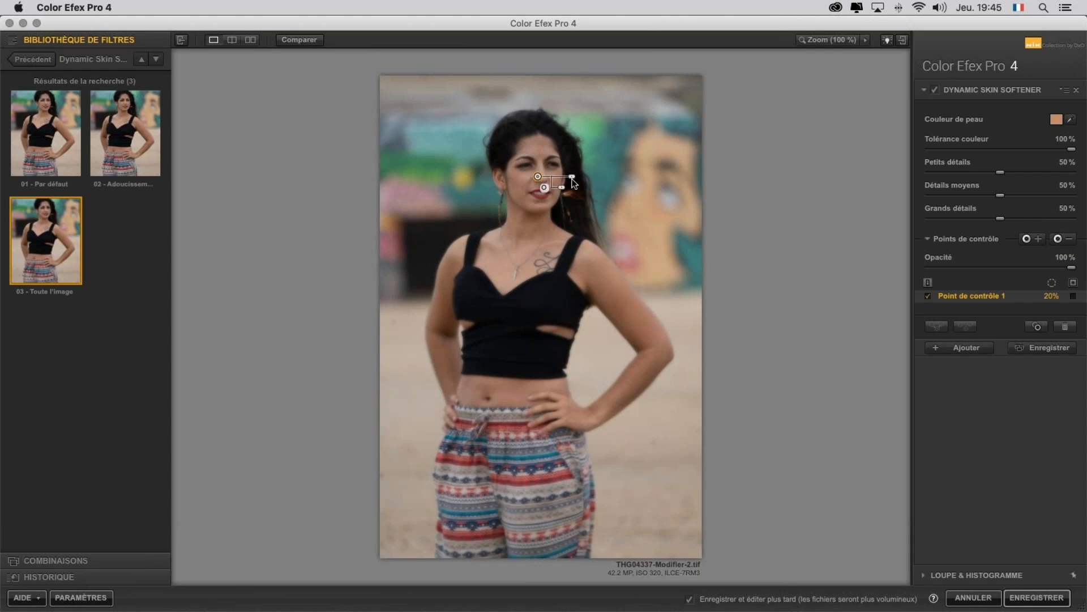
left_click_drag(572, 177, 586, 182)
- Try varying the face control point's opacity at 100% zoom, and reduce the point's size to 11%
left_click(828, 42)
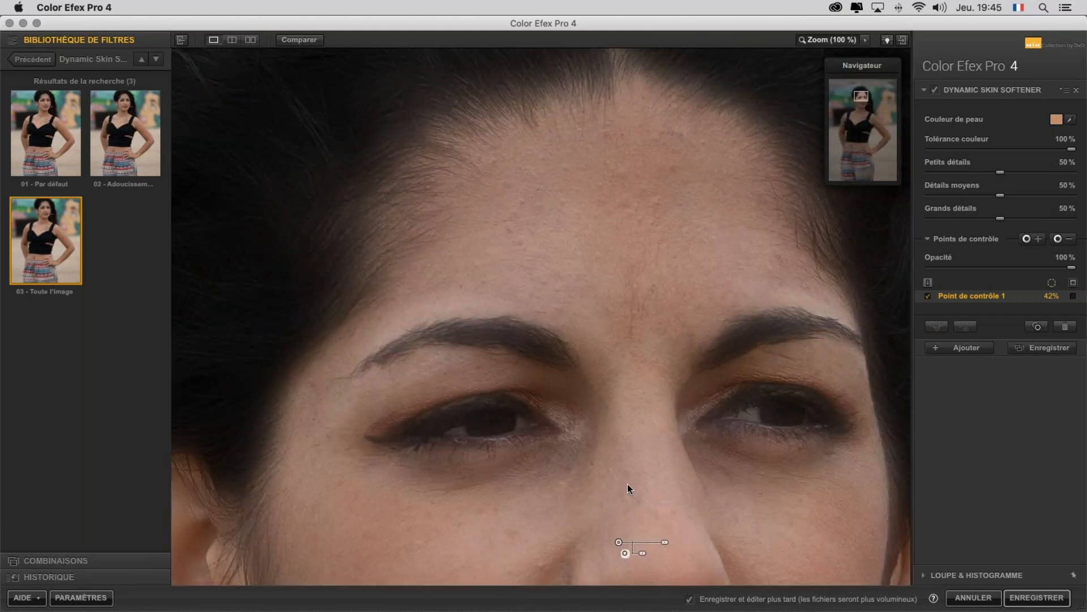
left_click(627, 484)
left_click(619, 543)
left_click(643, 554)
left_click_drag(643, 557, 688, 558)
left_click(822, 40)
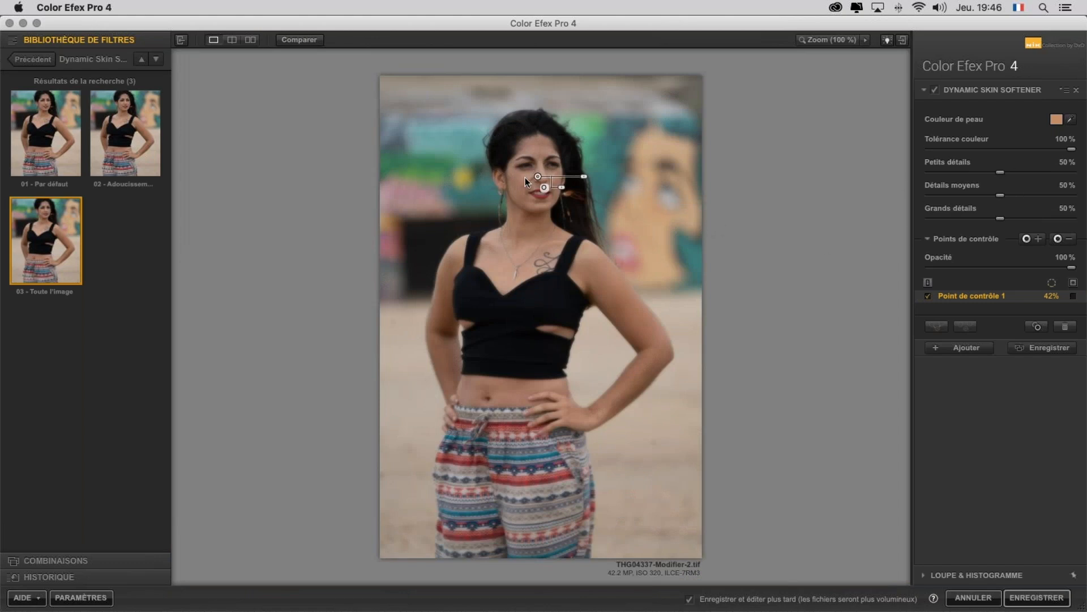
left_click_drag(586, 179, 567, 180)
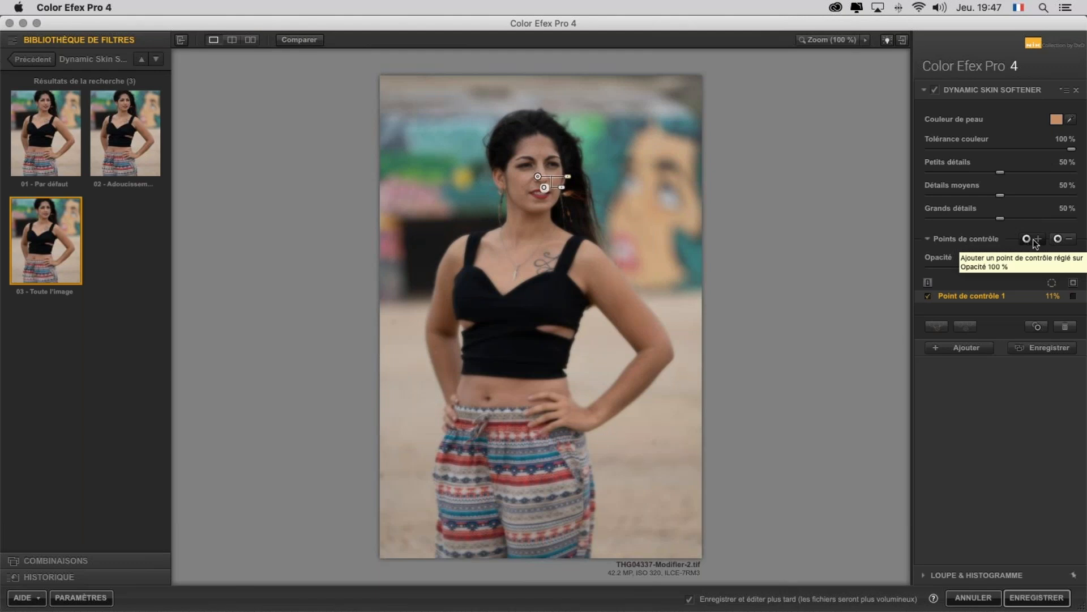
- Try an additive control point on the bare belly, varying its opacity at 100% zoom, and delete it
left_click(1036, 242)
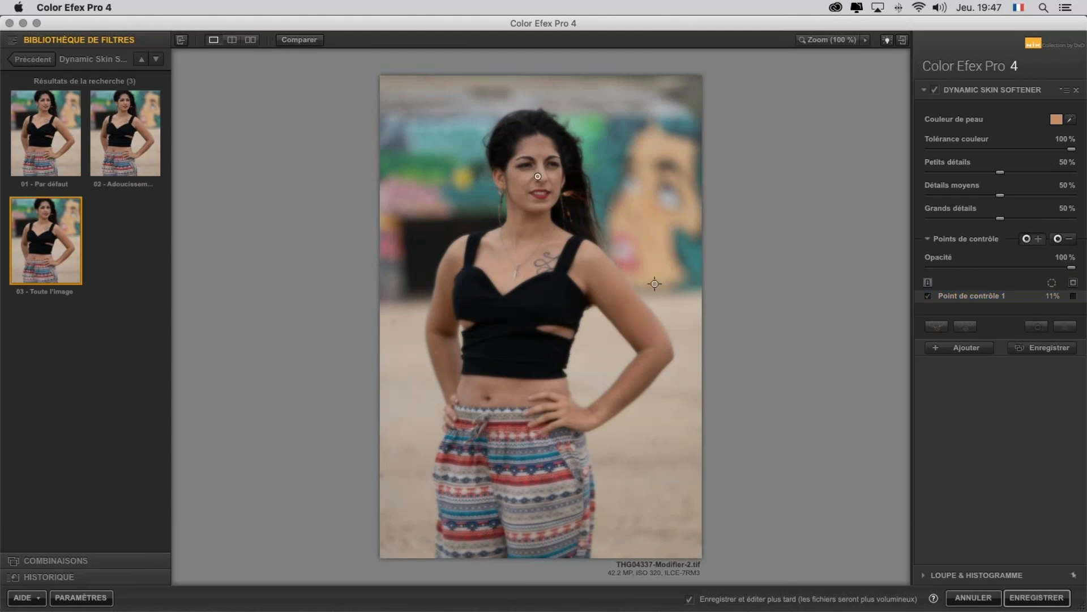
left_click(503, 384)
mouse_move(580, 395)
left_mouse_down()
mouse_move(526, 397)
mouse_move(565, 400)
left_mouse_up()
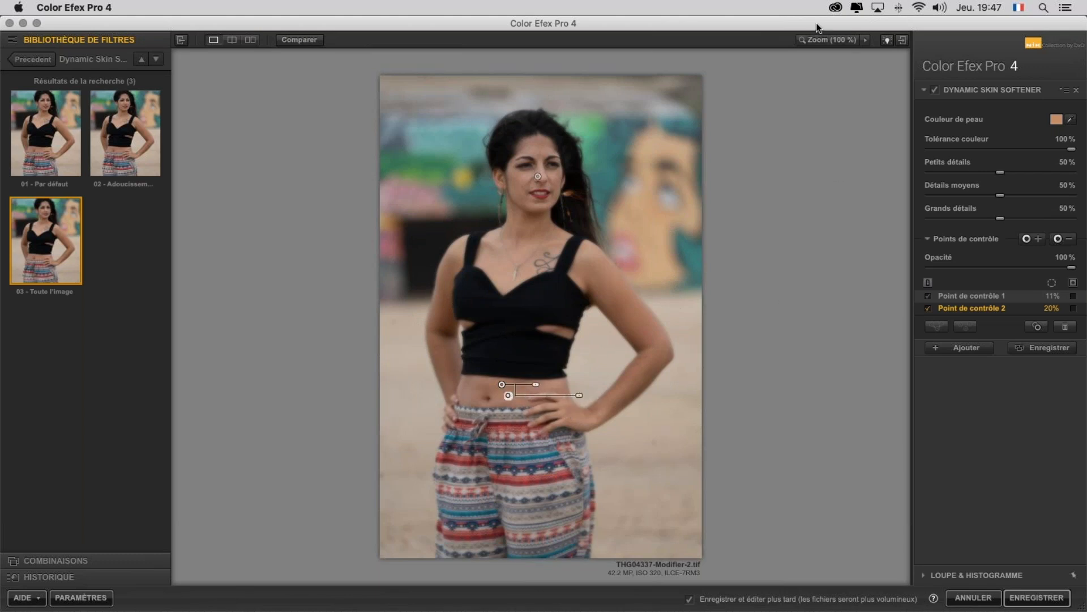
left_click(821, 41)
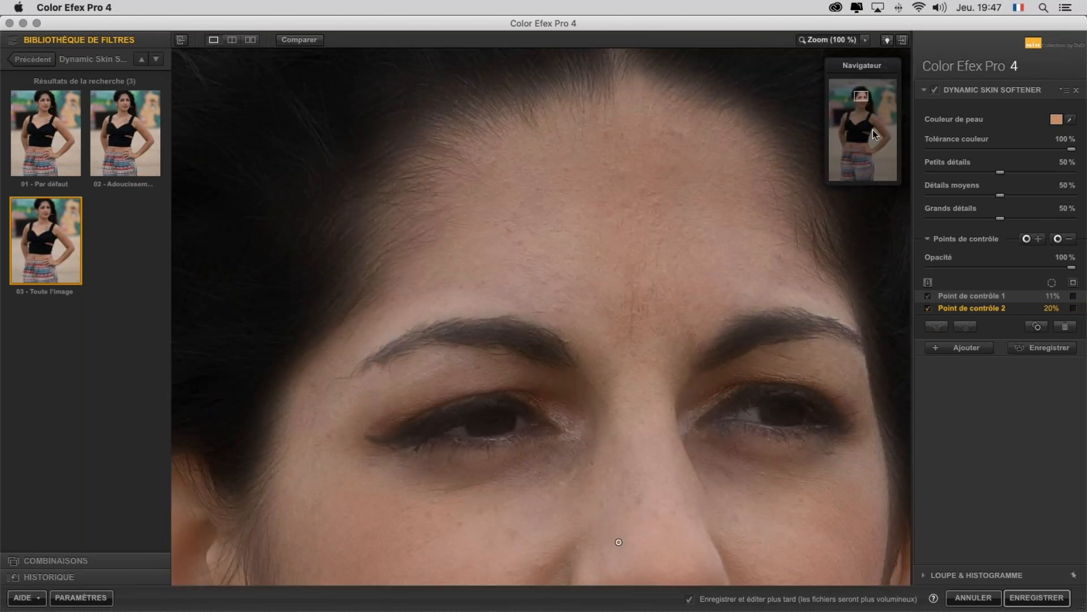
left_click_drag(860, 96, 861, 147)
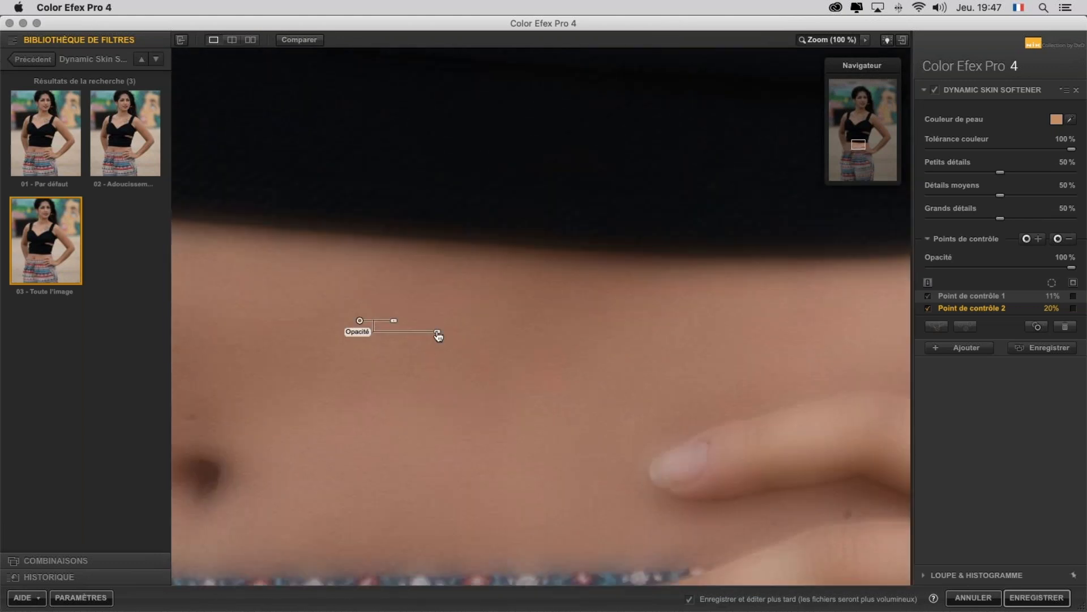
mouse_move(440, 333)
left_mouse_down()
mouse_move(388, 334)
mouse_move(439, 335)
left_mouse_up()
key("Delete")
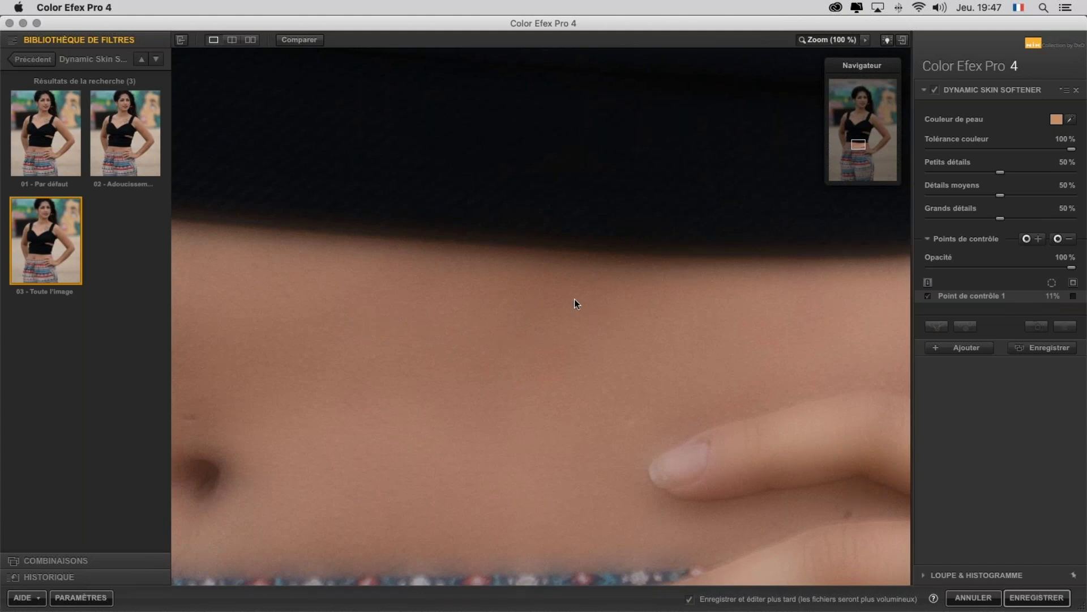
left_click(825, 42)
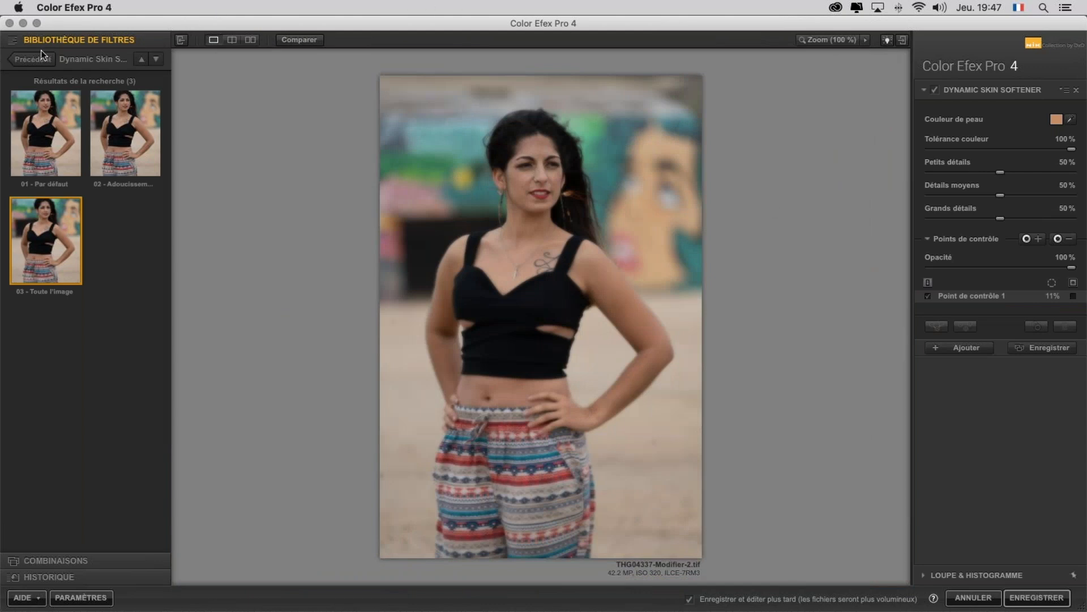
- Return to the favourite filters list and save the softened portrait back to Lightroom Classic
left_click(31, 60)
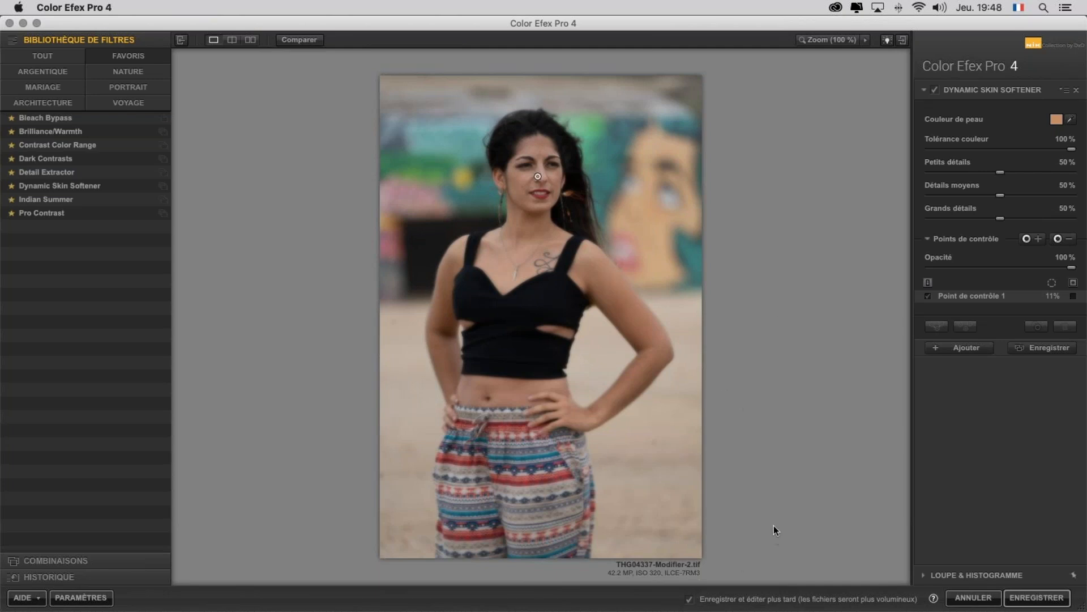
left_click(1036, 598)
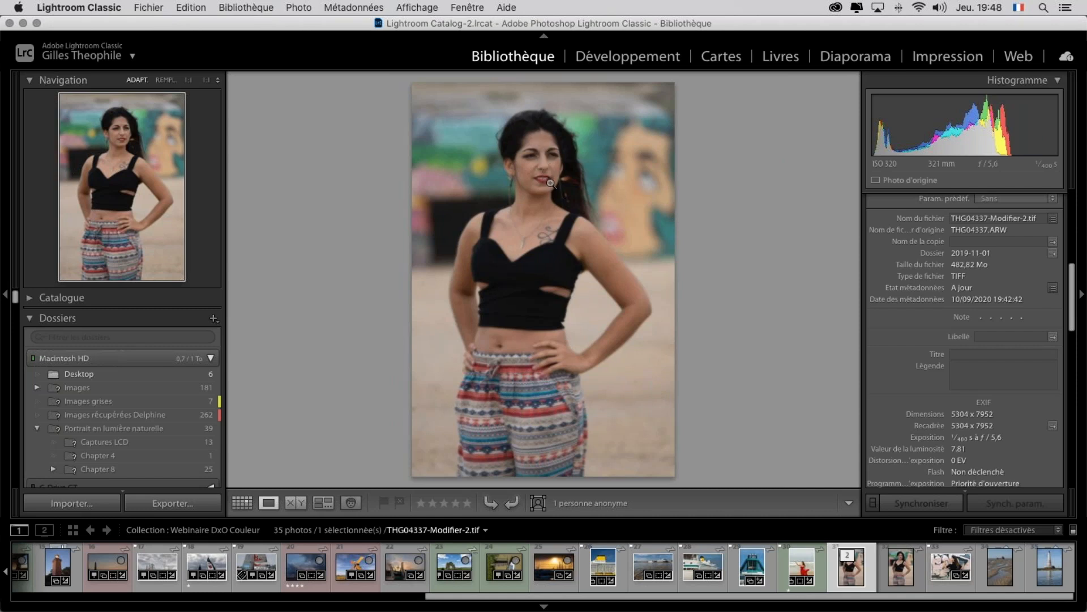
- View the external editors available for the portrait THG04337-Modifier-2.tif, without choosing one
right_click(537, 214)
mouse_move(736, 258)
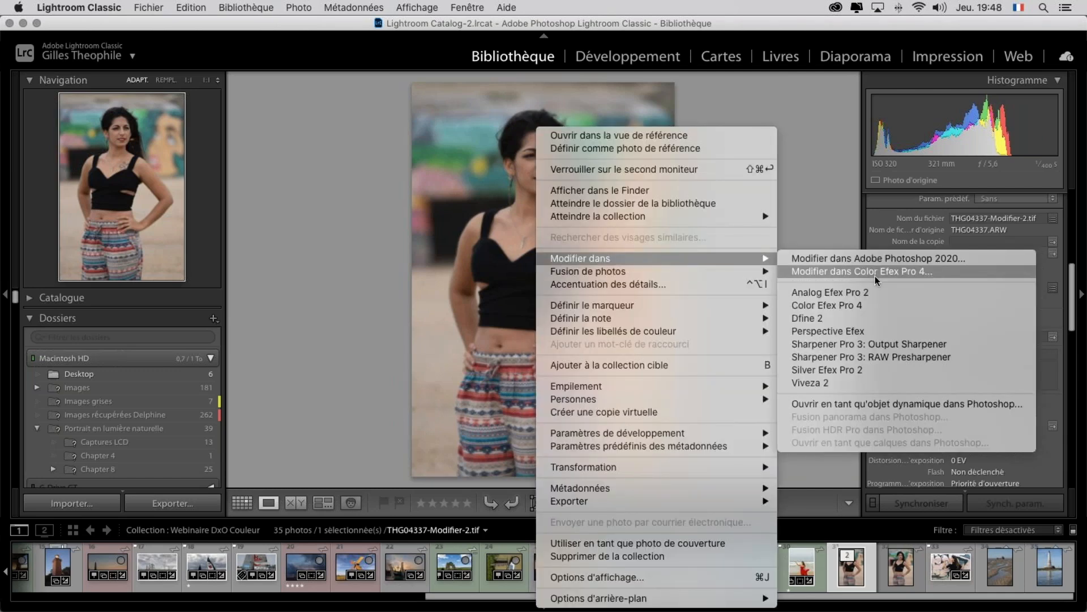
left_click(813, 201)
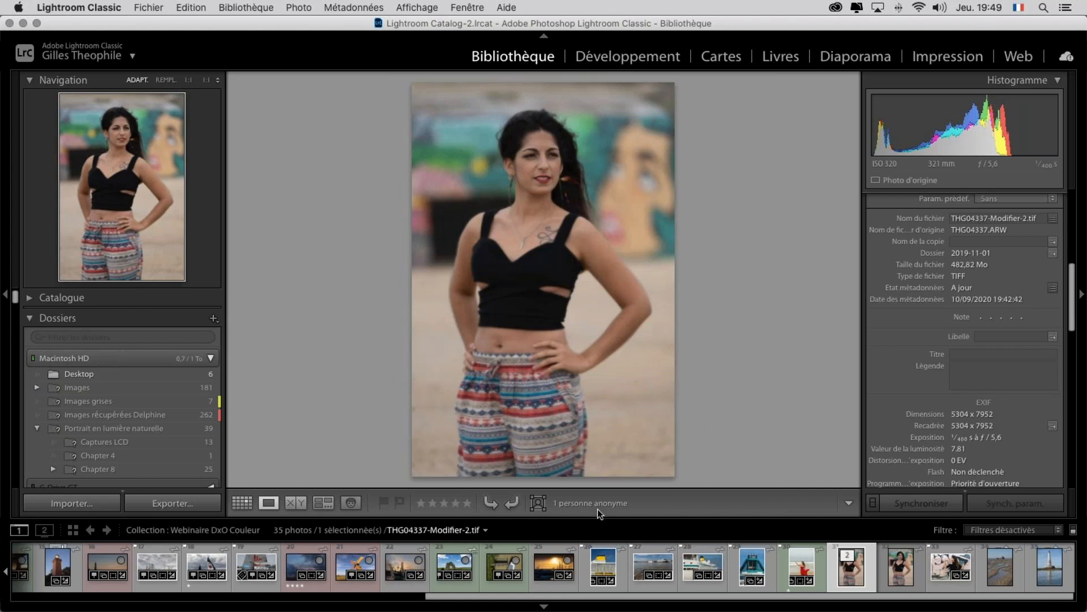
- Select the cruise ship photo THG03474.ARW and review the Color Efex Pro 4 settings in the external editing preferences
left_click(605, 564)
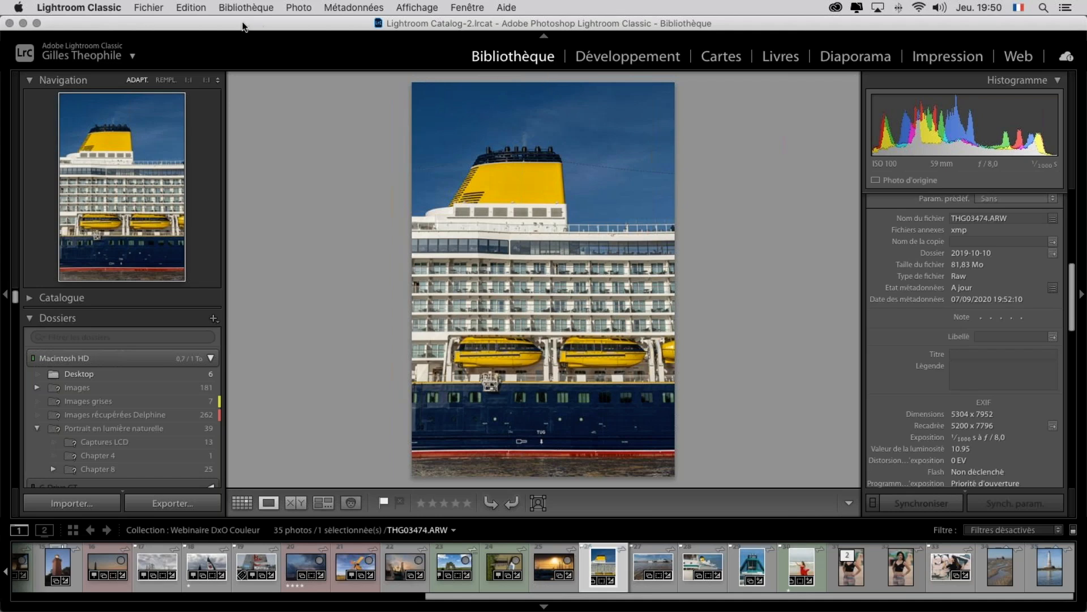
left_click(100, 8)
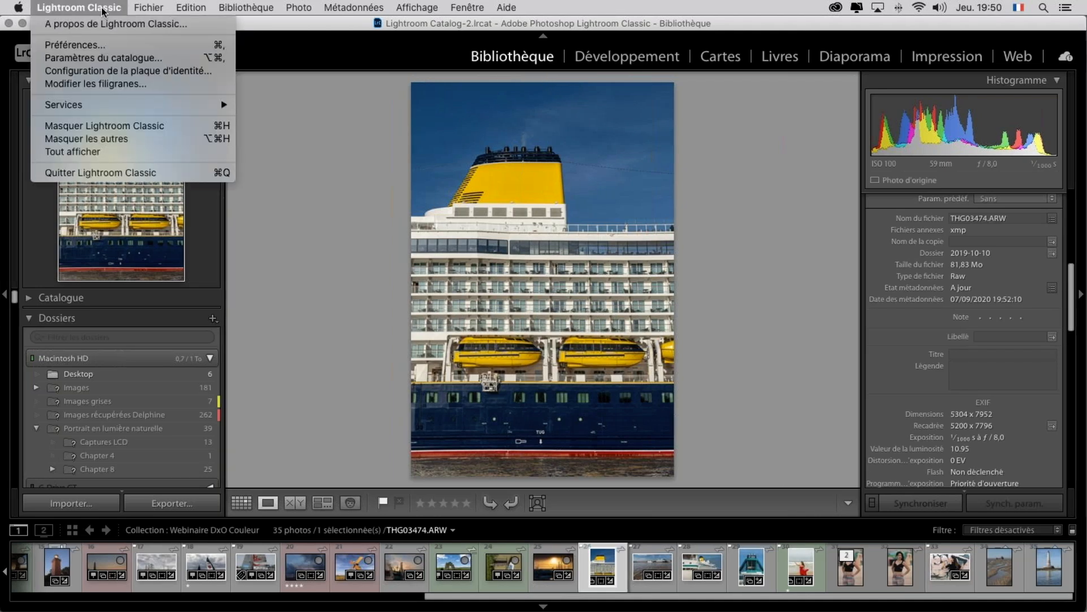
left_click(170, 45)
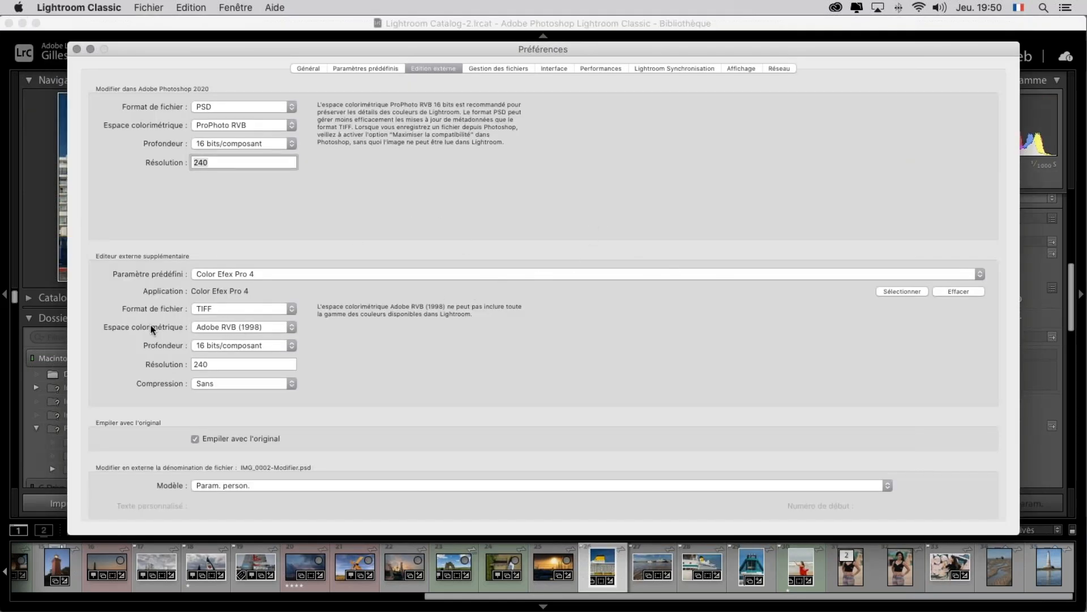
left_click(77, 48)
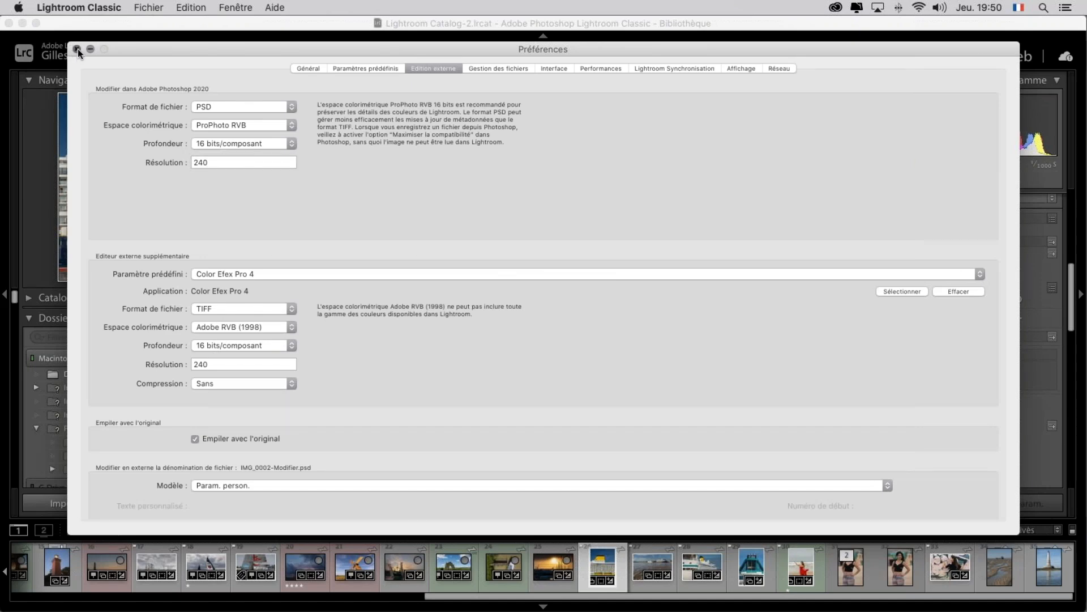
left_click(77, 49)
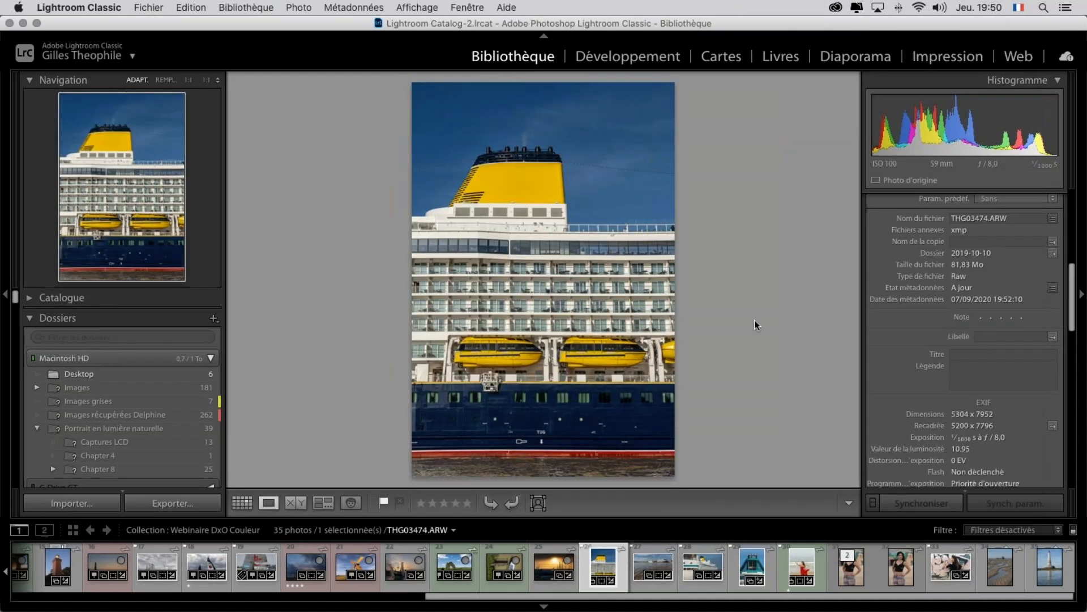